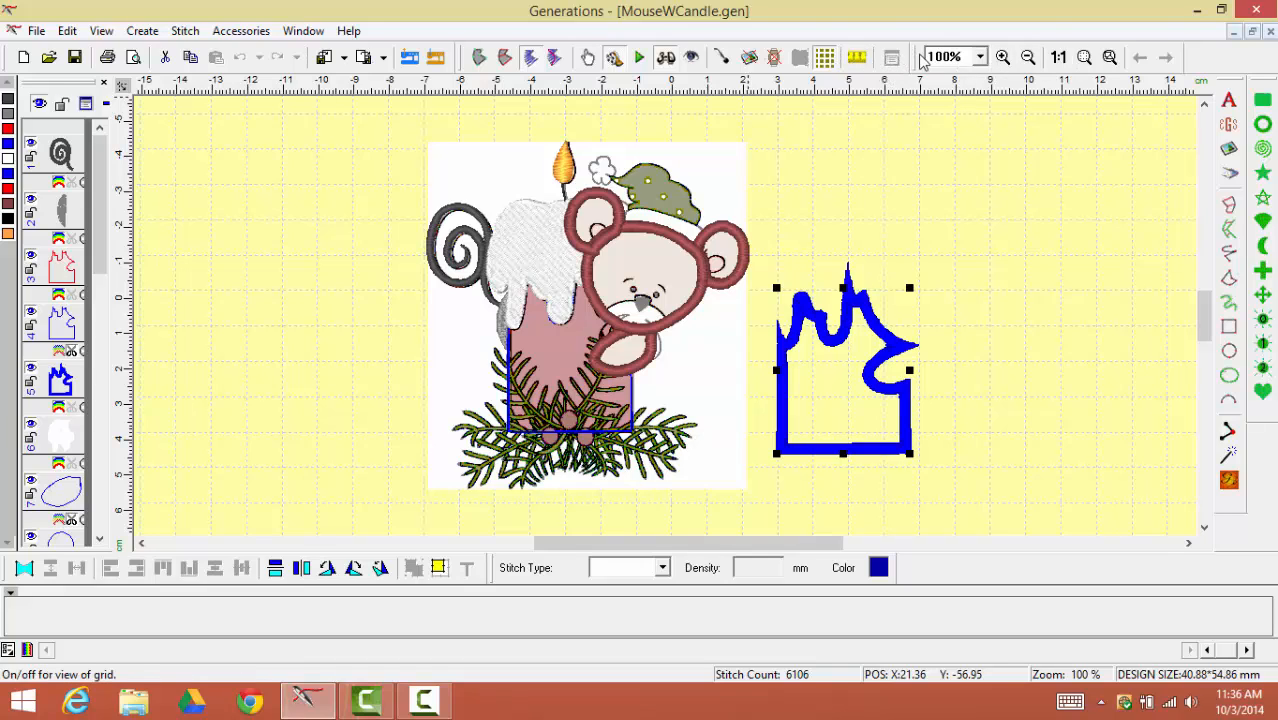
Select the blue candle outline objects and load the Robison Anton Rayon 40 thread chart
{"action": "left_click", "coordinate": [1109, 60]}
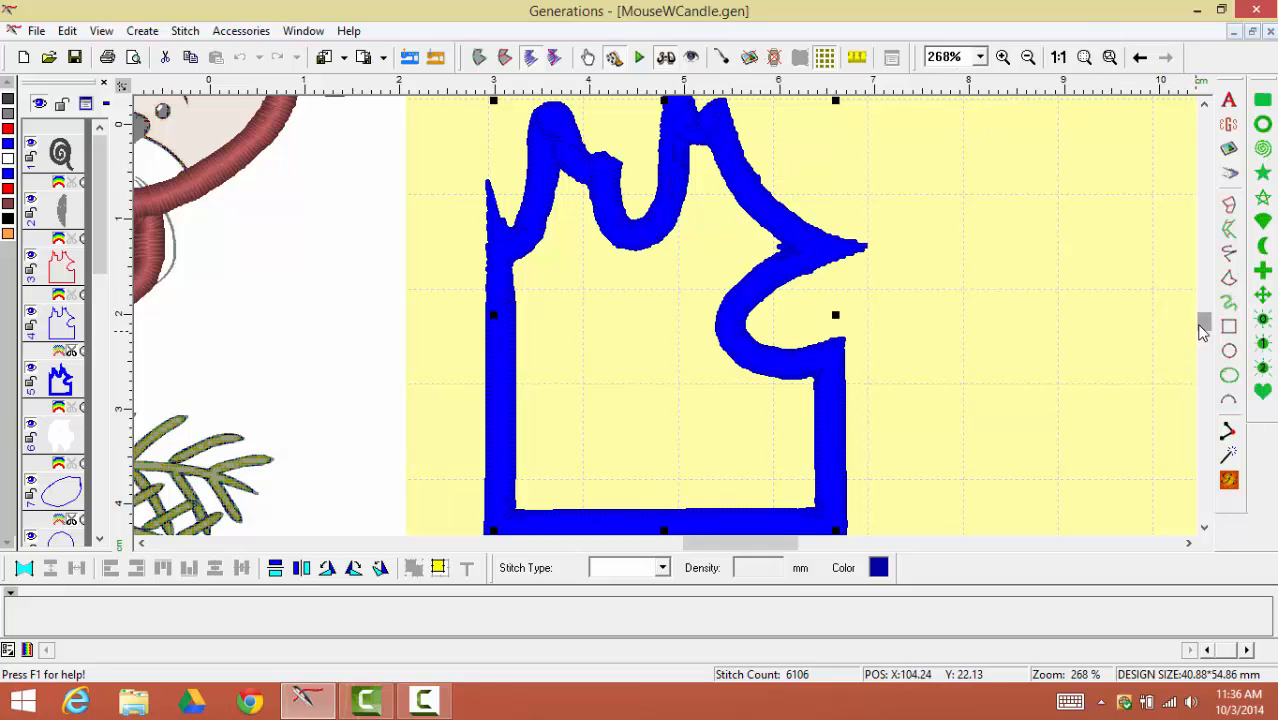
{"action": "scroll", "coordinate": [1202, 332], "scroll_direction": "up", "scroll_amount": 2}
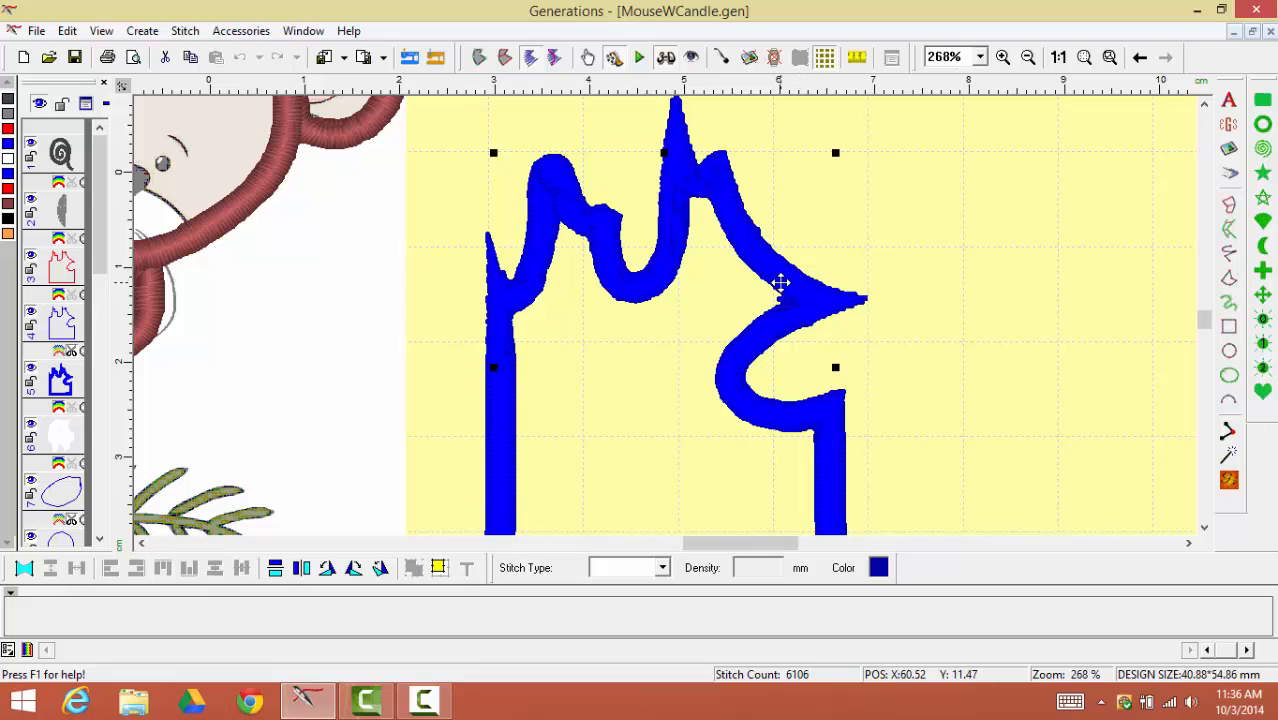
{"action": "left_click", "coordinate": [8, 176]}
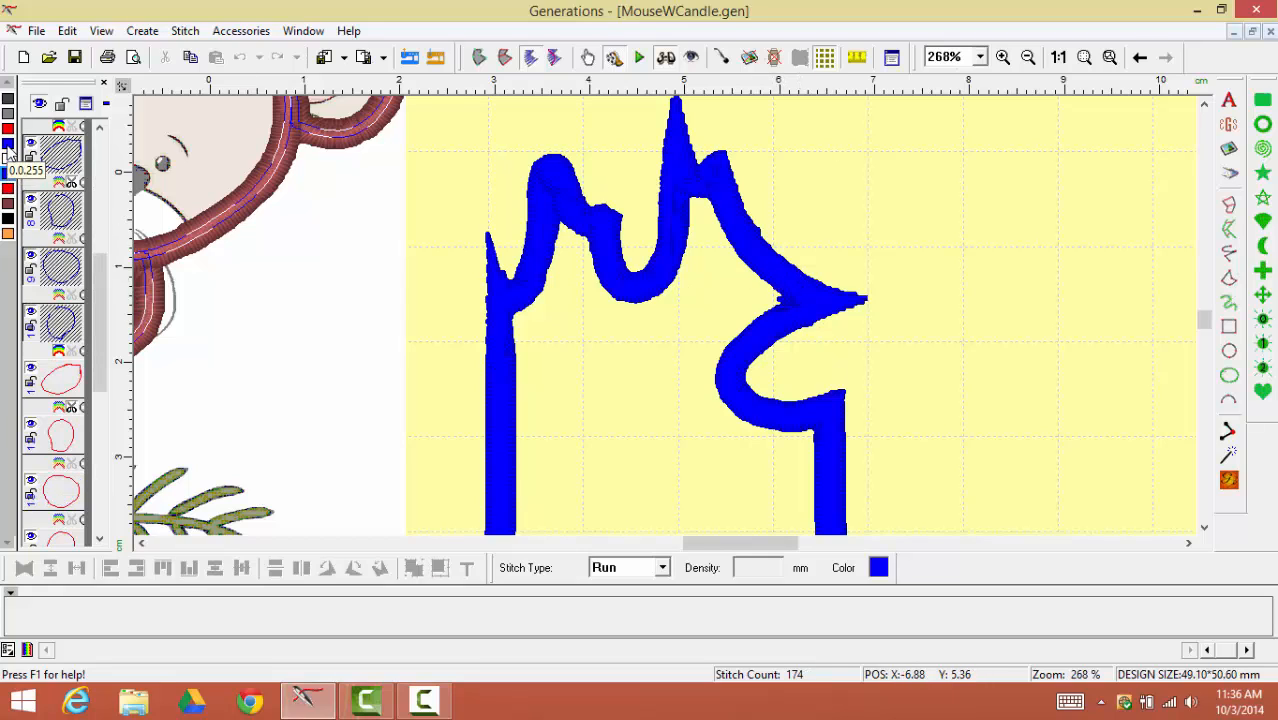
{"action": "left_click", "coordinate": [8, 145]}
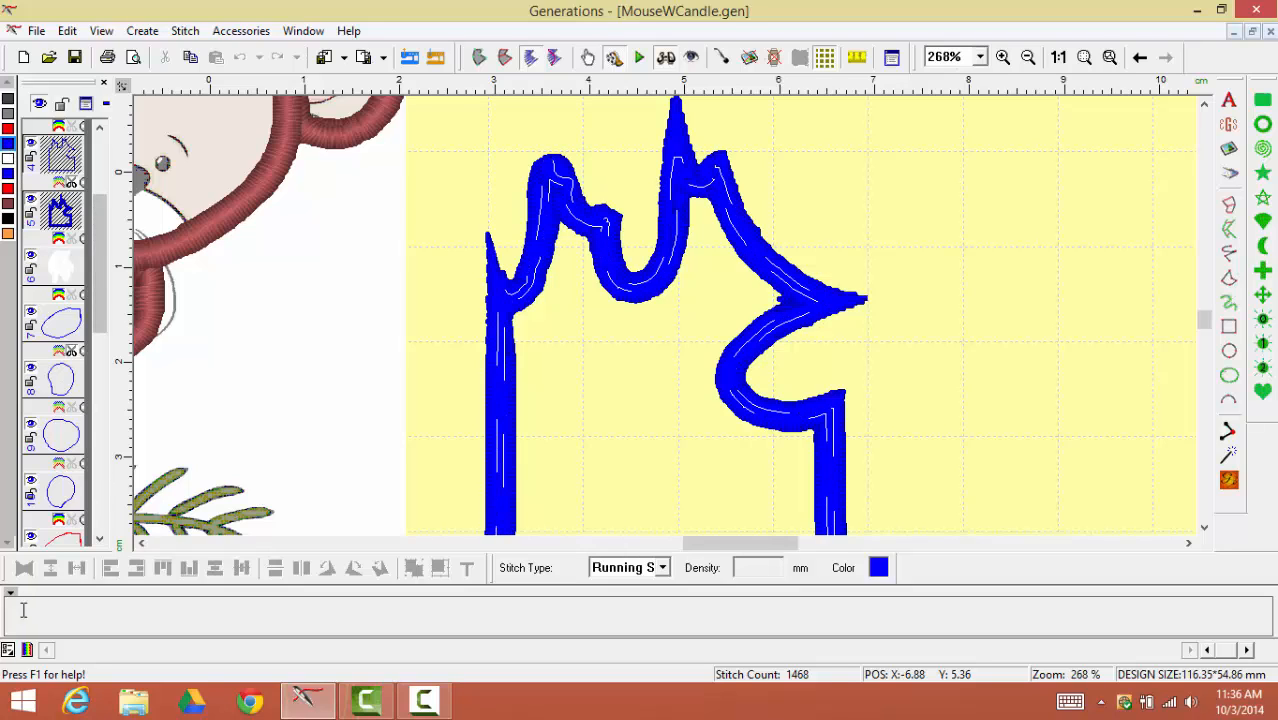
{"action": "left_click", "coordinate": [8, 650]}
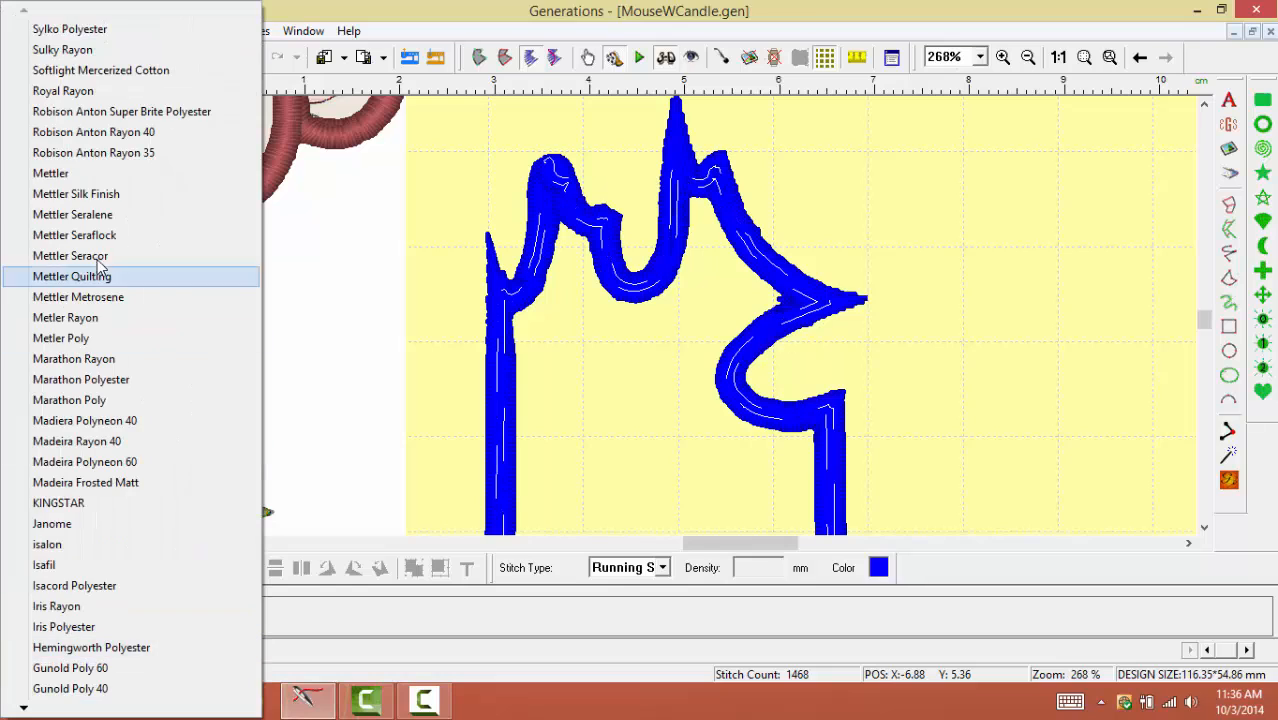
{"action": "left_click", "coordinate": [118, 136]}
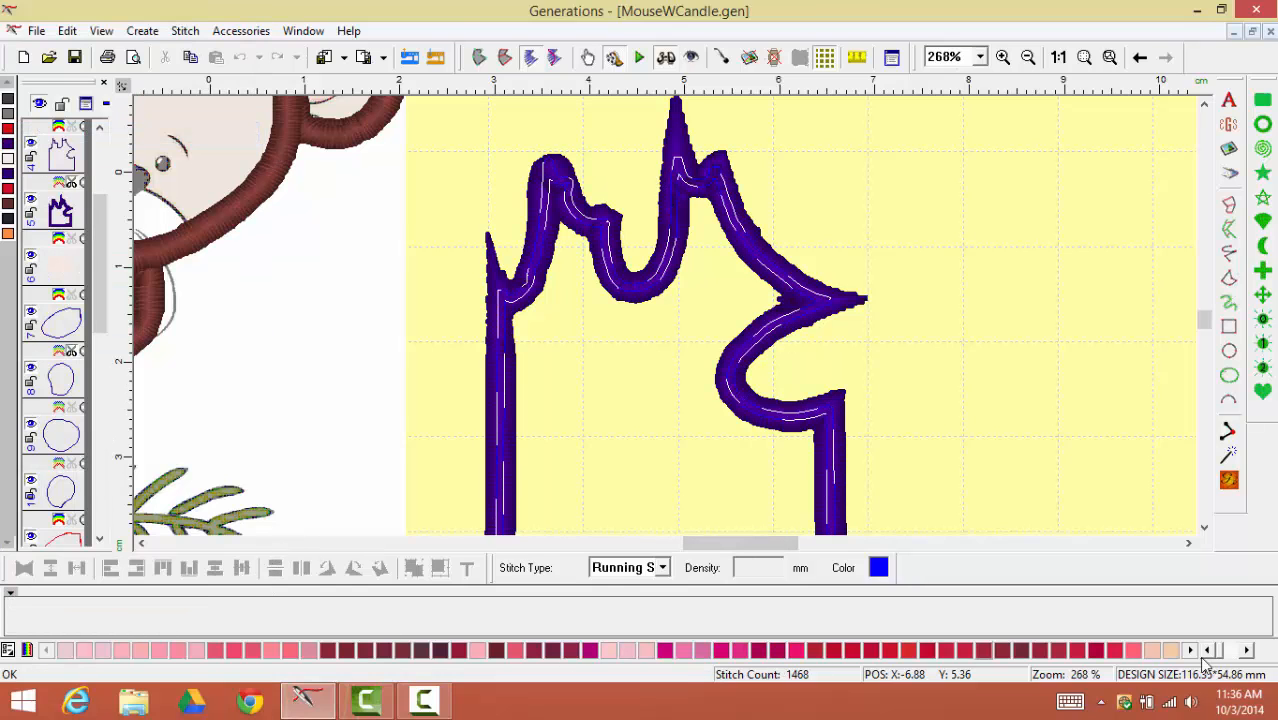
Recolor the selected candle outline objects with a teal thread from the loaded chart
{"action": "left_click", "coordinate": [1247, 651]}
{"action": "left_click", "coordinate": [1247, 651]}
{"action": "left_click", "coordinate": [1247, 651]}
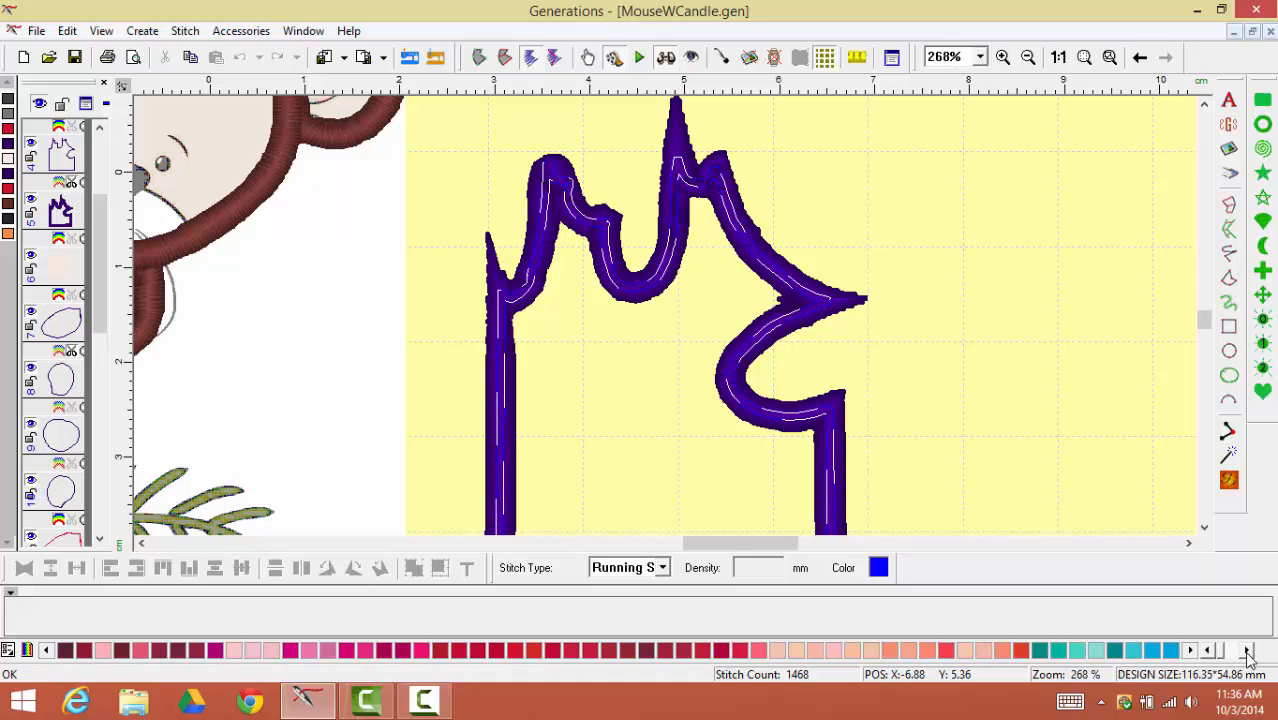
{"action": "left_click", "coordinate": [1247, 651]}
{"action": "left_click", "coordinate": [964, 651]}
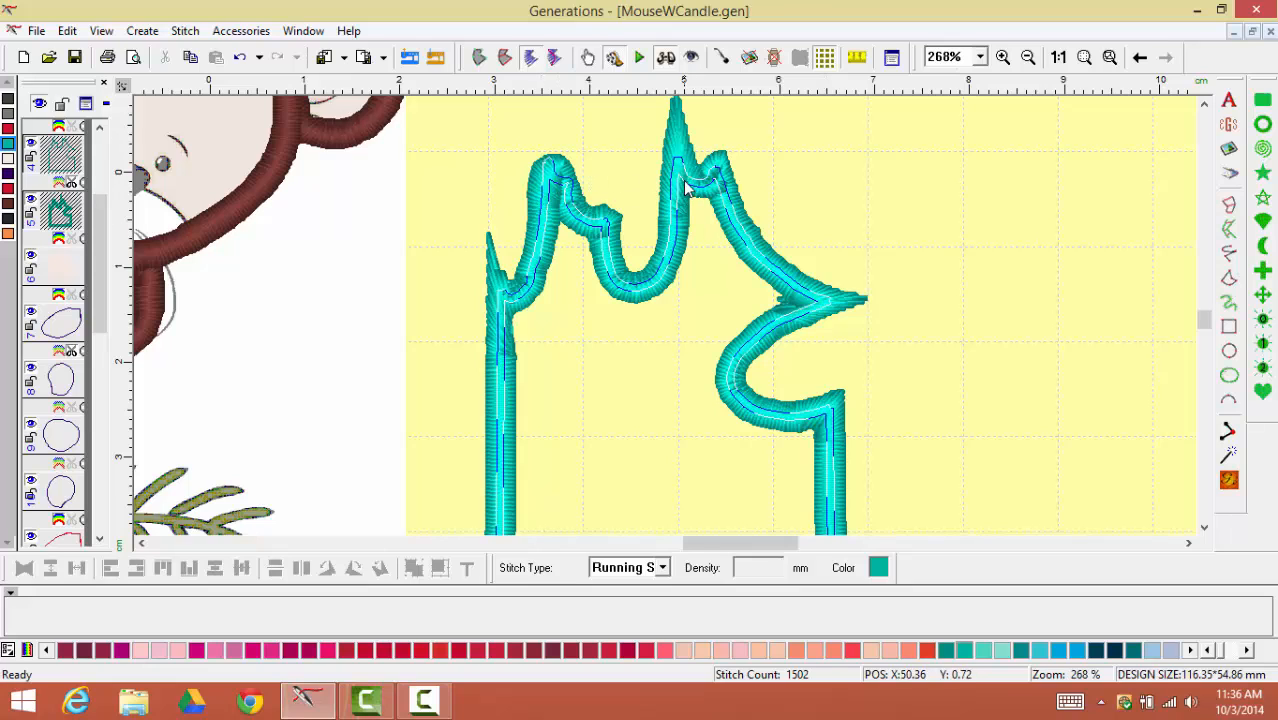
Check the bare outline of the teal satin candle border beside the artwork and delete that border
{"action": "left_click", "coordinate": [479, 57]}
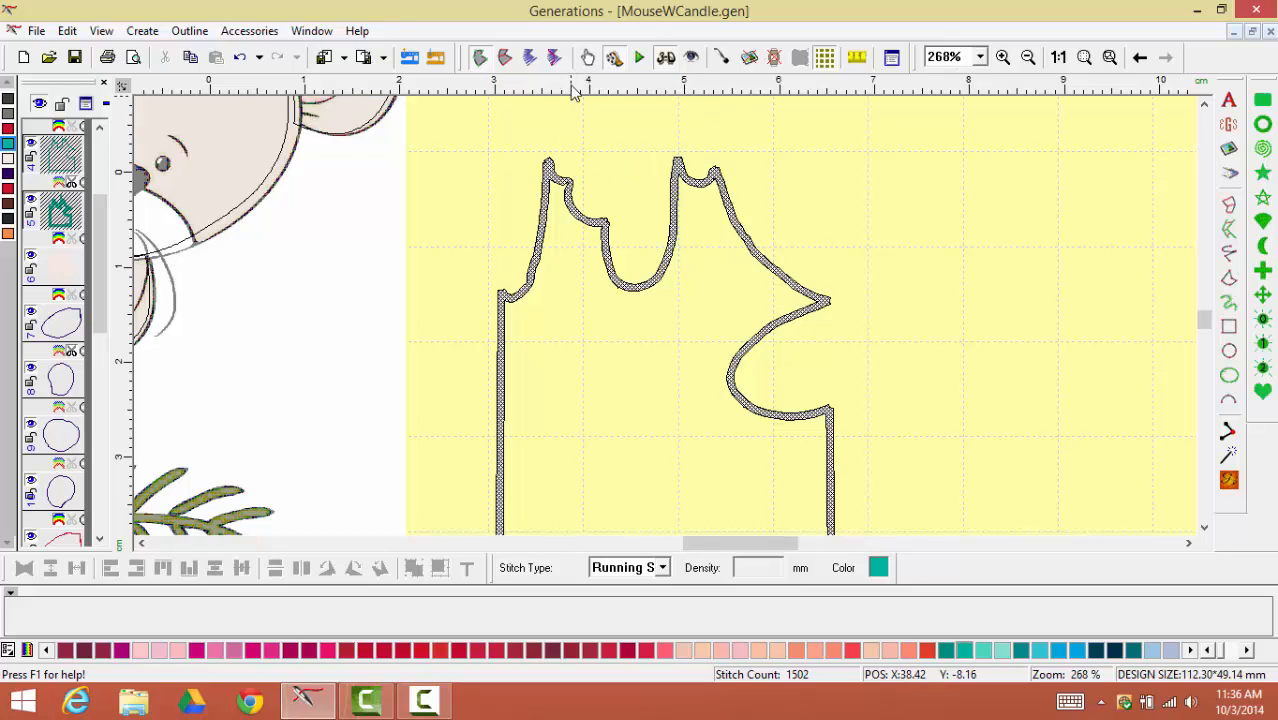
{"action": "left_click", "coordinate": [588, 58]}
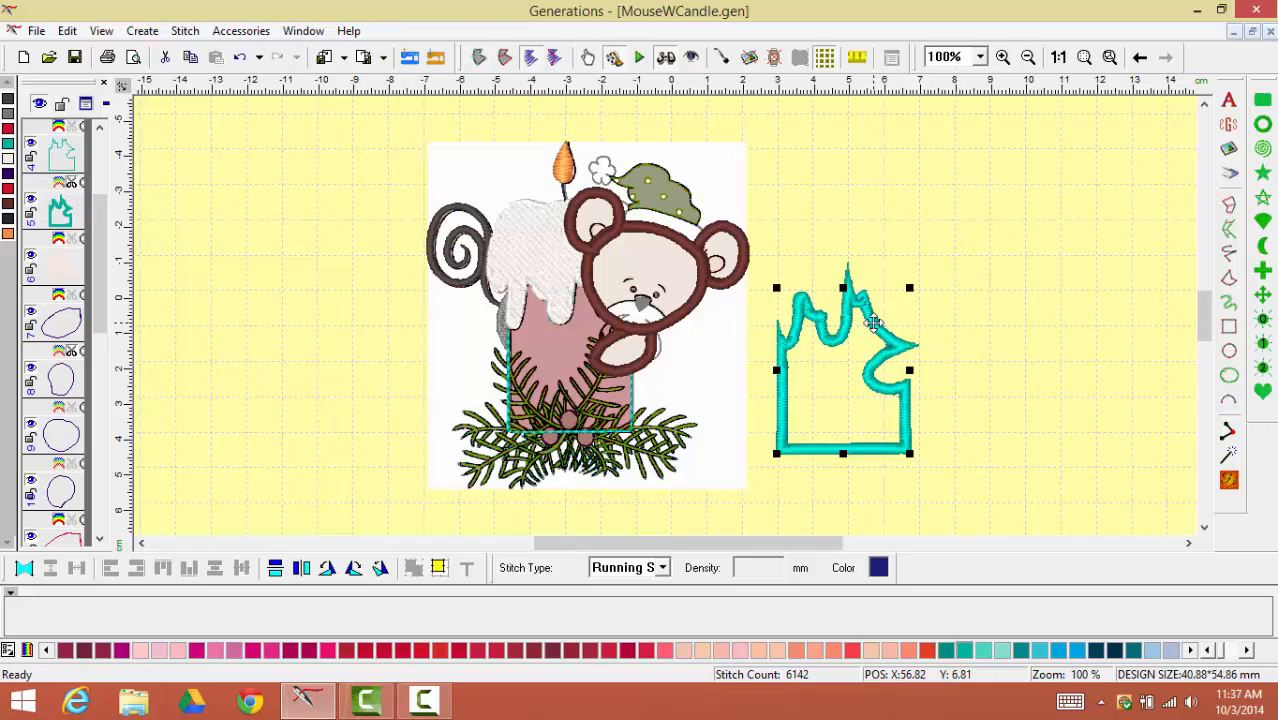
{"action": "key", "text": "Delete"}
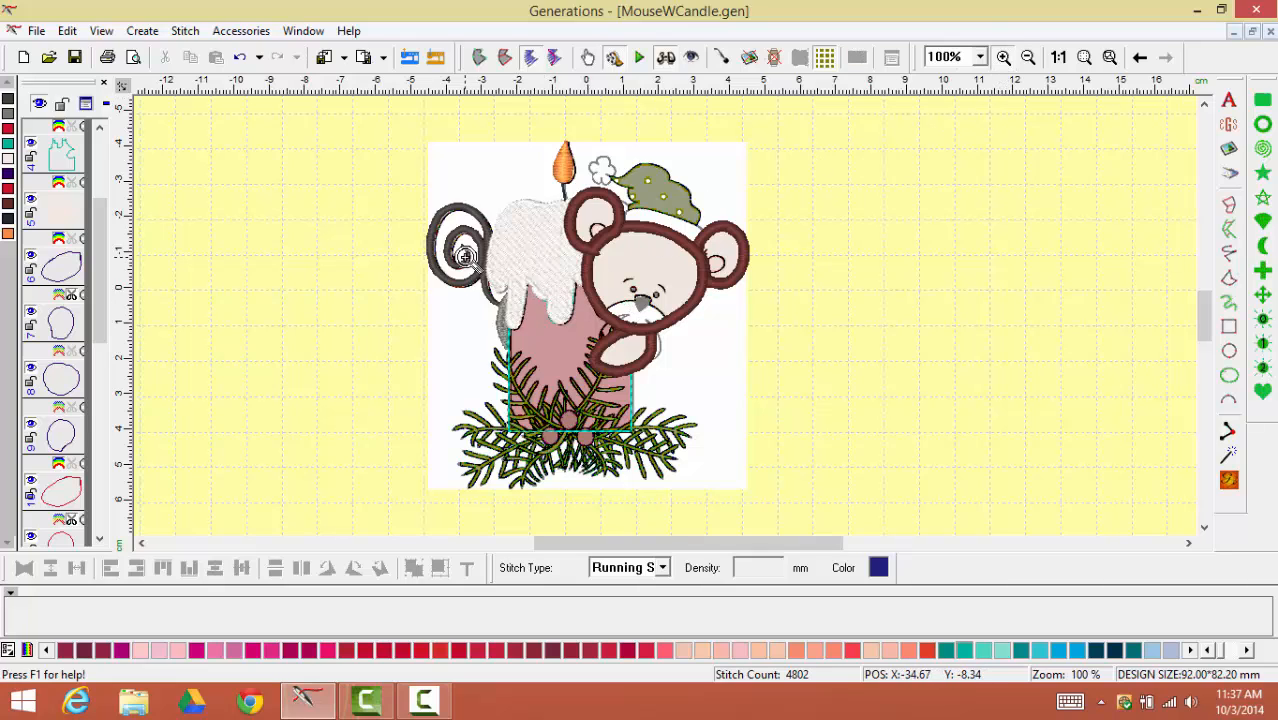
Delete the remaining teal and red running-stitch outlines around the candle body
{"action": "left_click_drag", "start_coordinate": [468, 258], "coordinate": [684, 474]}
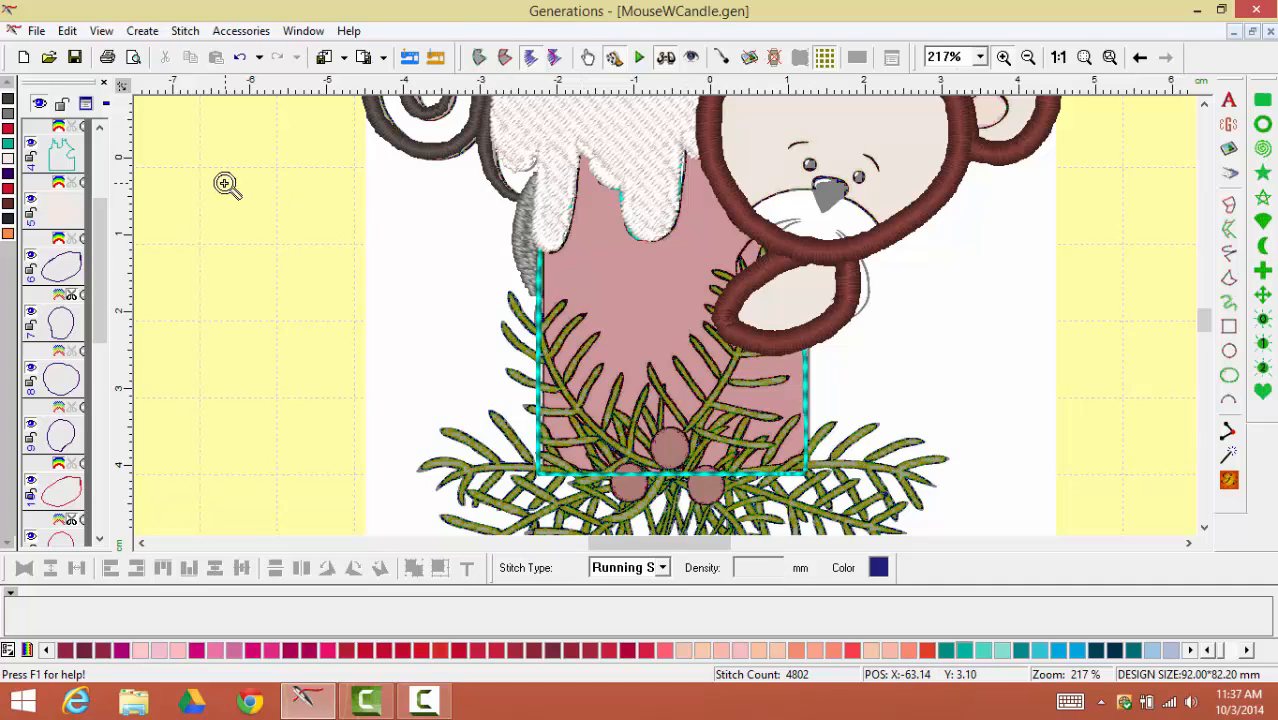
{"action": "key", "text": "Escape"}
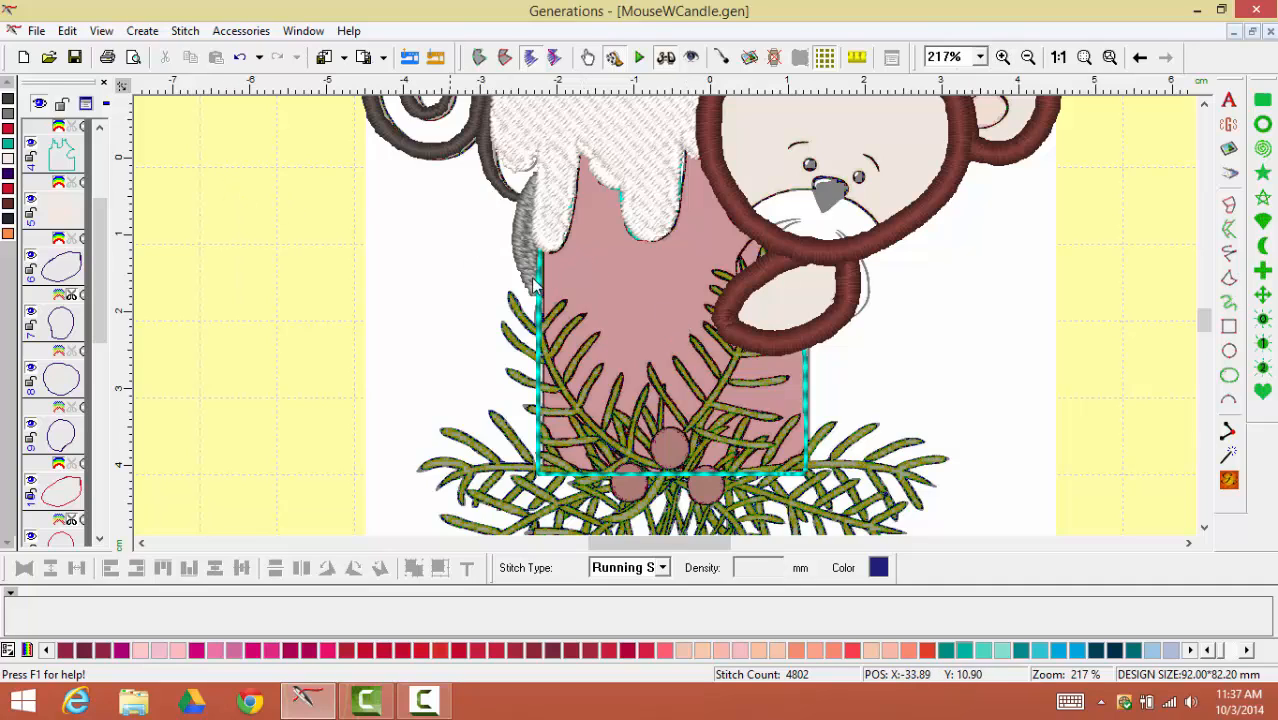
{"action": "left_click", "coordinate": [73, 175]}
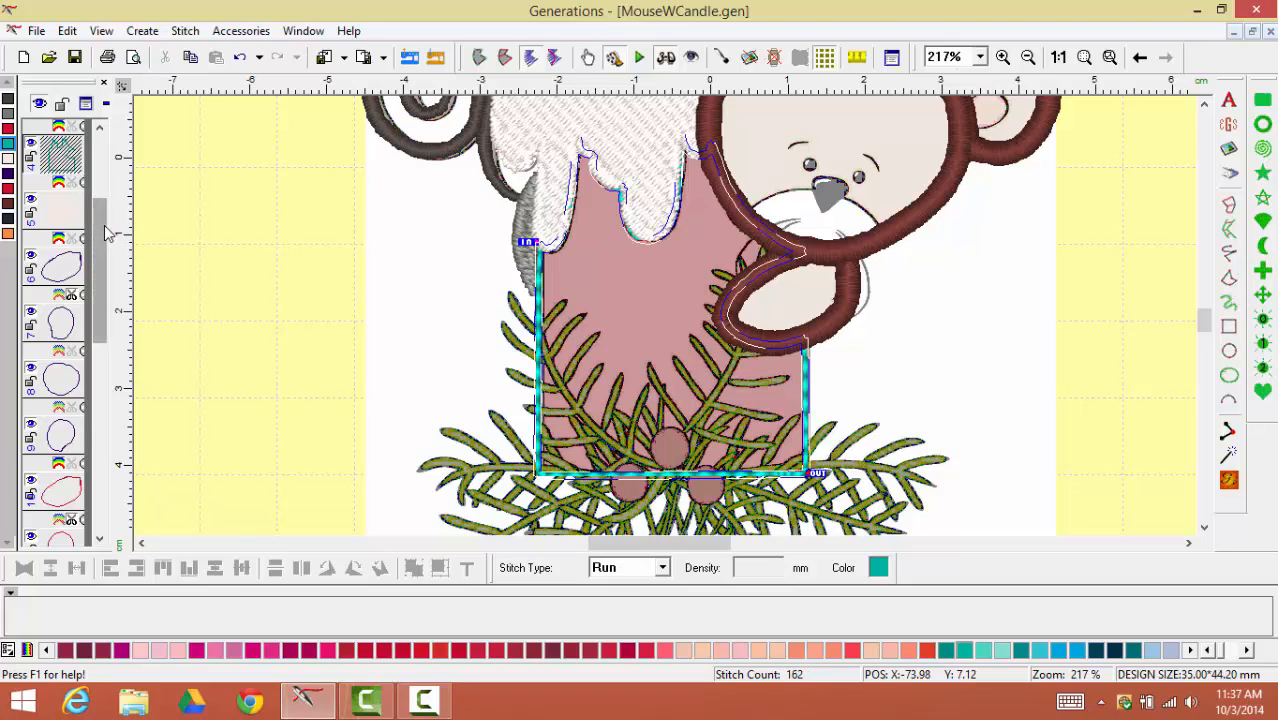
{"action": "scroll", "coordinate": [100, 205], "scroll_direction": "up", "scroll_amount": 1}
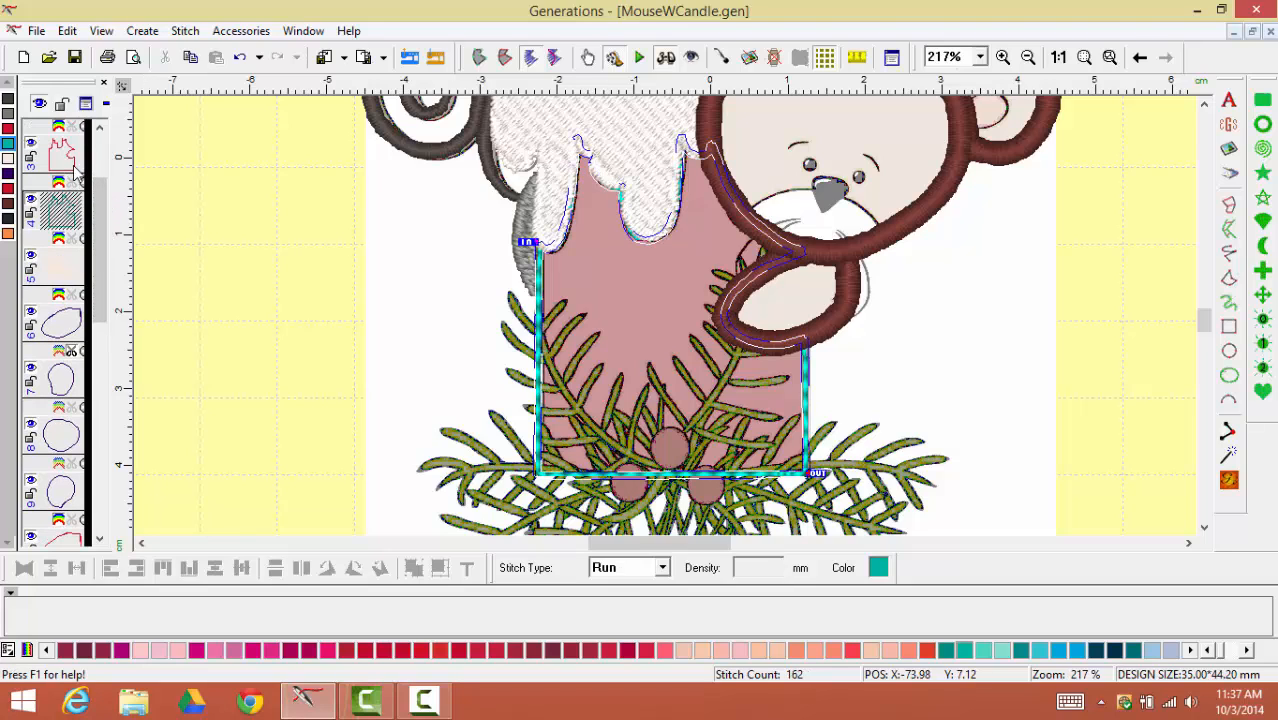
{"action": "left_click", "coordinate": [73, 173], "text": "ctrl"}
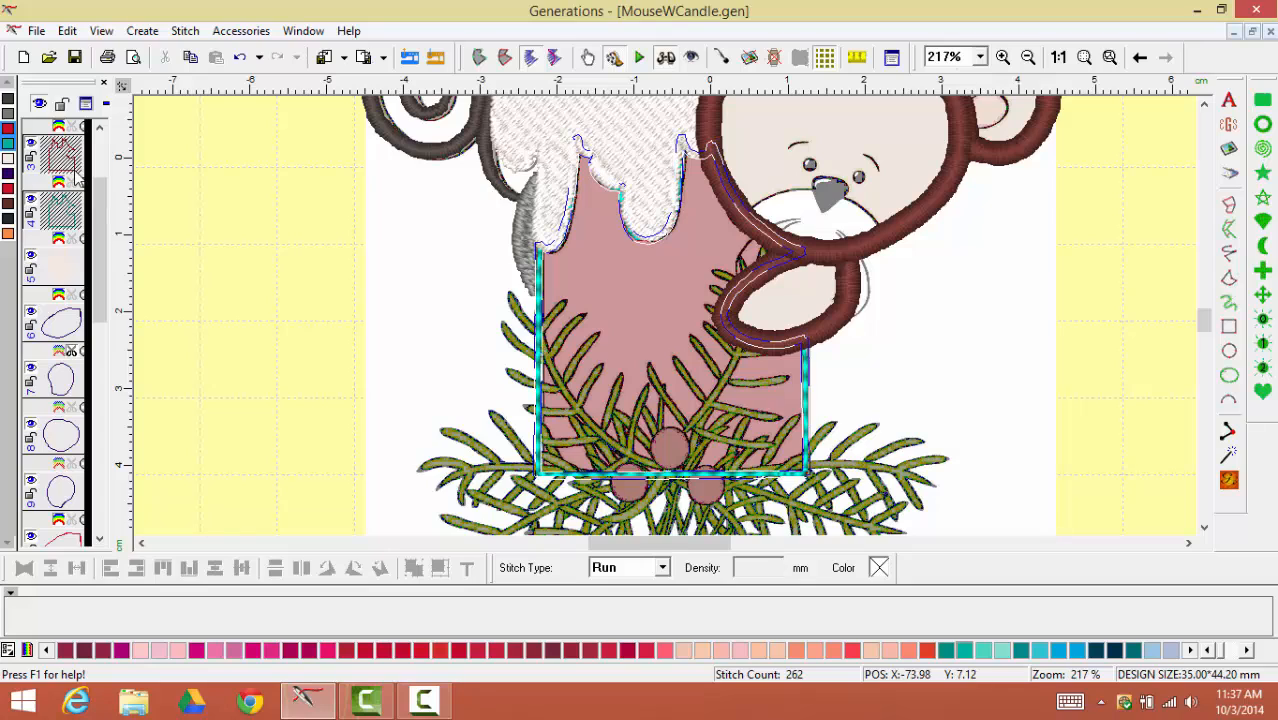
{"action": "key", "text": "Delete"}
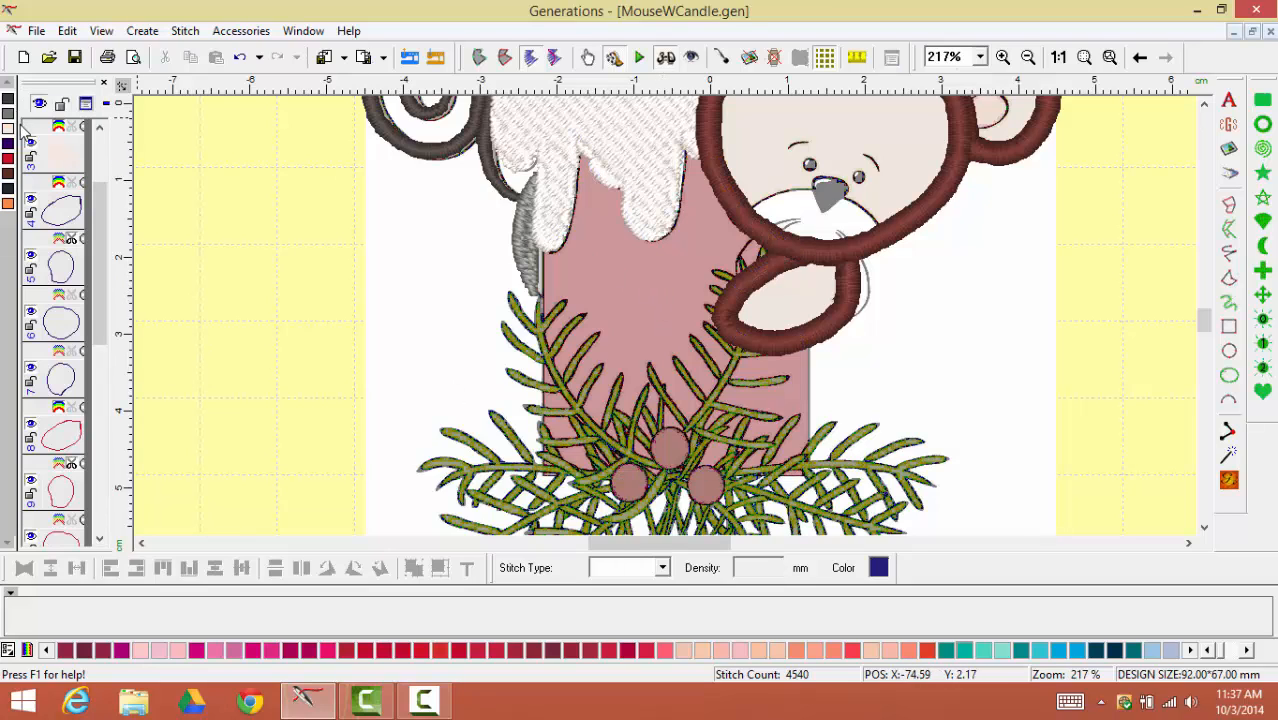
Hide the candle's dripping wax fill object and turn off the 3D stitch view
{"action": "left_click", "coordinate": [35, 145]}
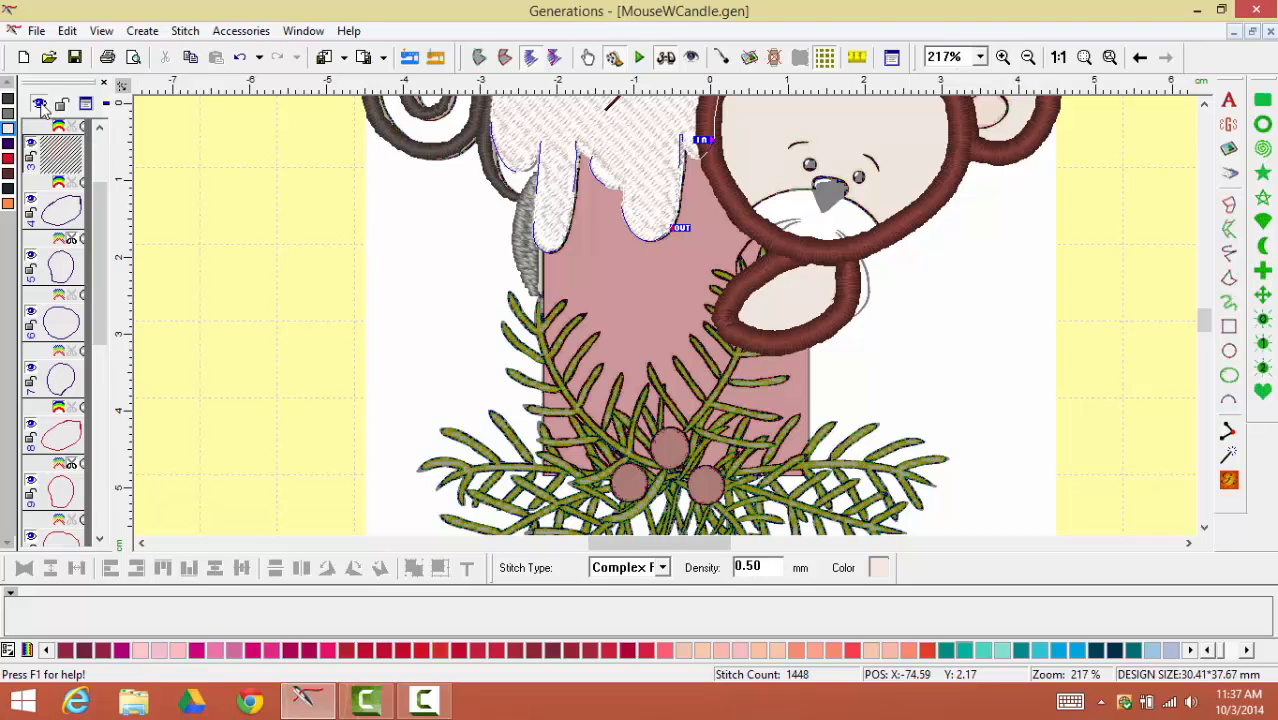
{"action": "left_click", "coordinate": [640, 58]}
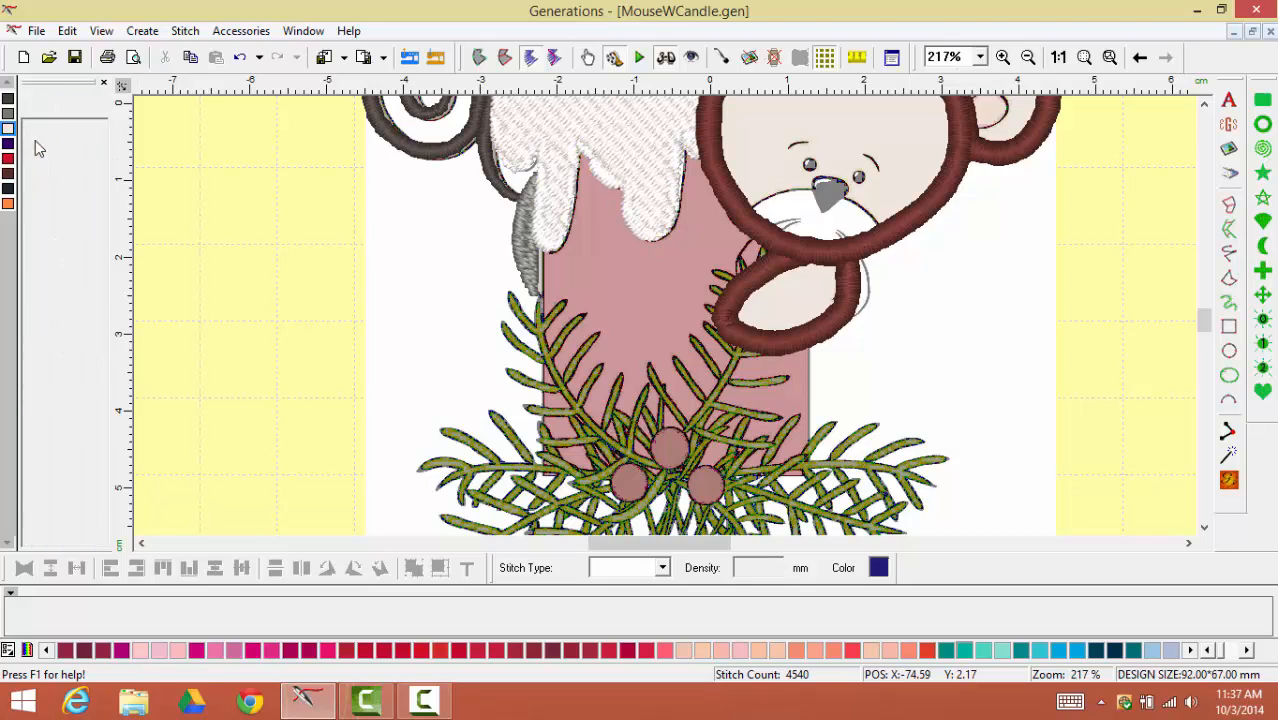
{"action": "left_click", "coordinate": [666, 58]}
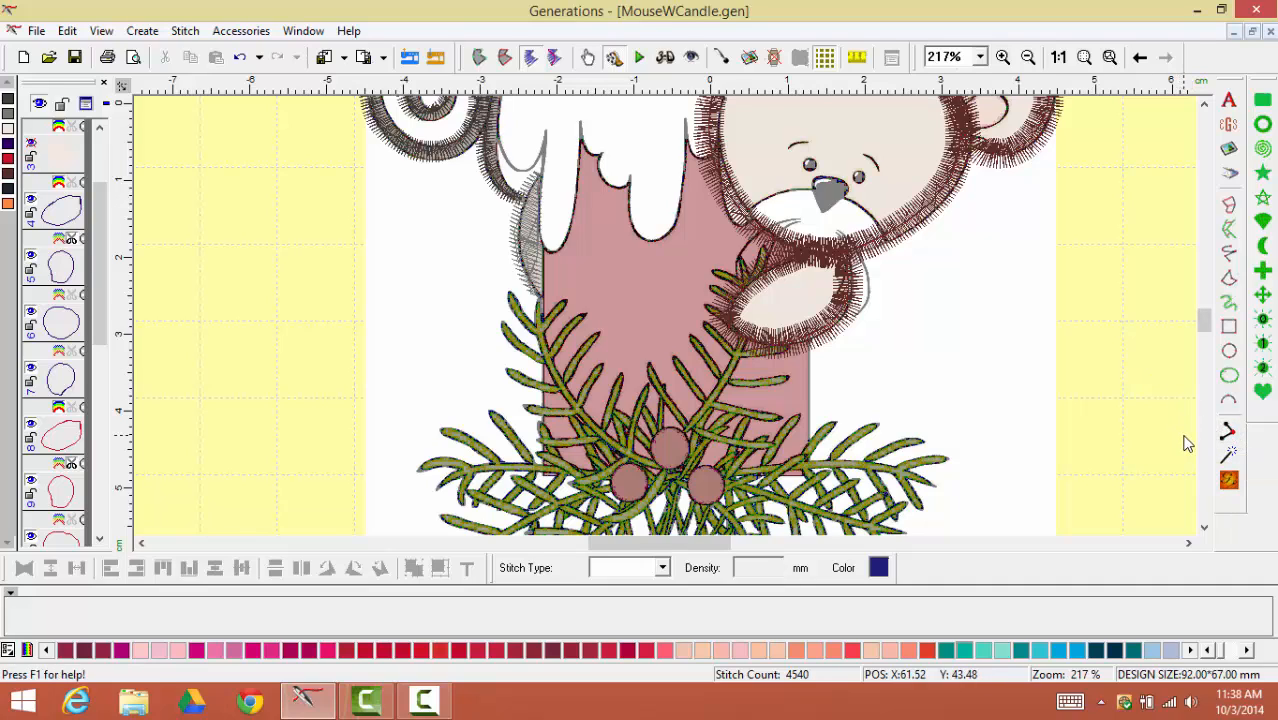
Begin a Double Run free-hand line with corner points down the candle's left edge and across its base to the lower right corner
{"action": "left_click", "coordinate": [1227, 253]}
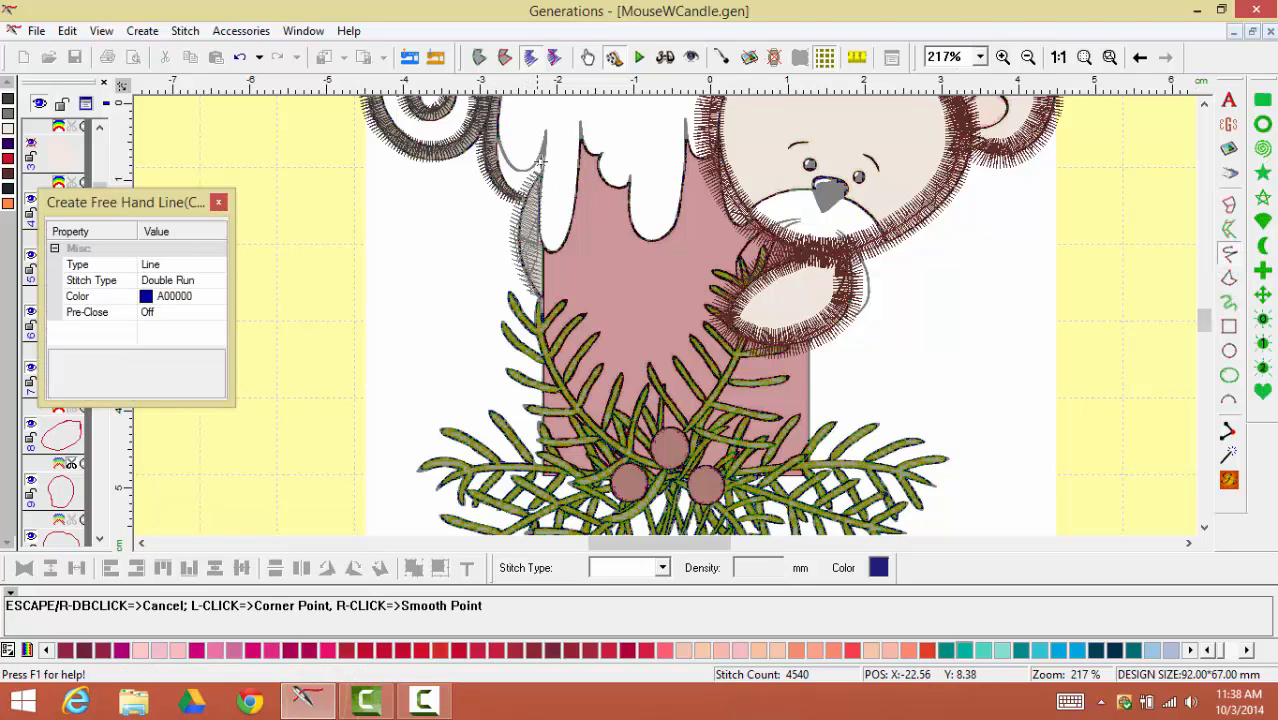
{"action": "scroll", "coordinate": [583, 135], "scroll_direction": "up", "scroll_amount": 1}
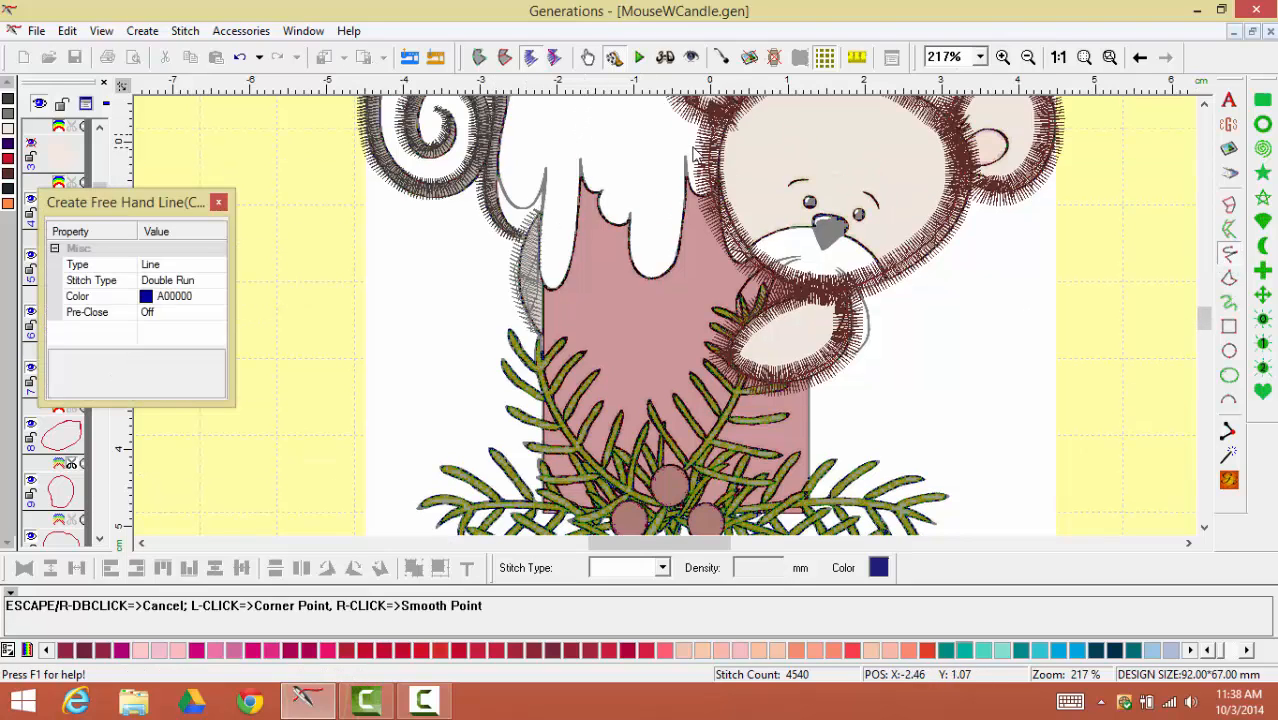
{"action": "left_click", "coordinate": [540, 267]}
{"action": "scroll", "coordinate": [548, 366], "scroll_direction": "down", "scroll_amount": 4}
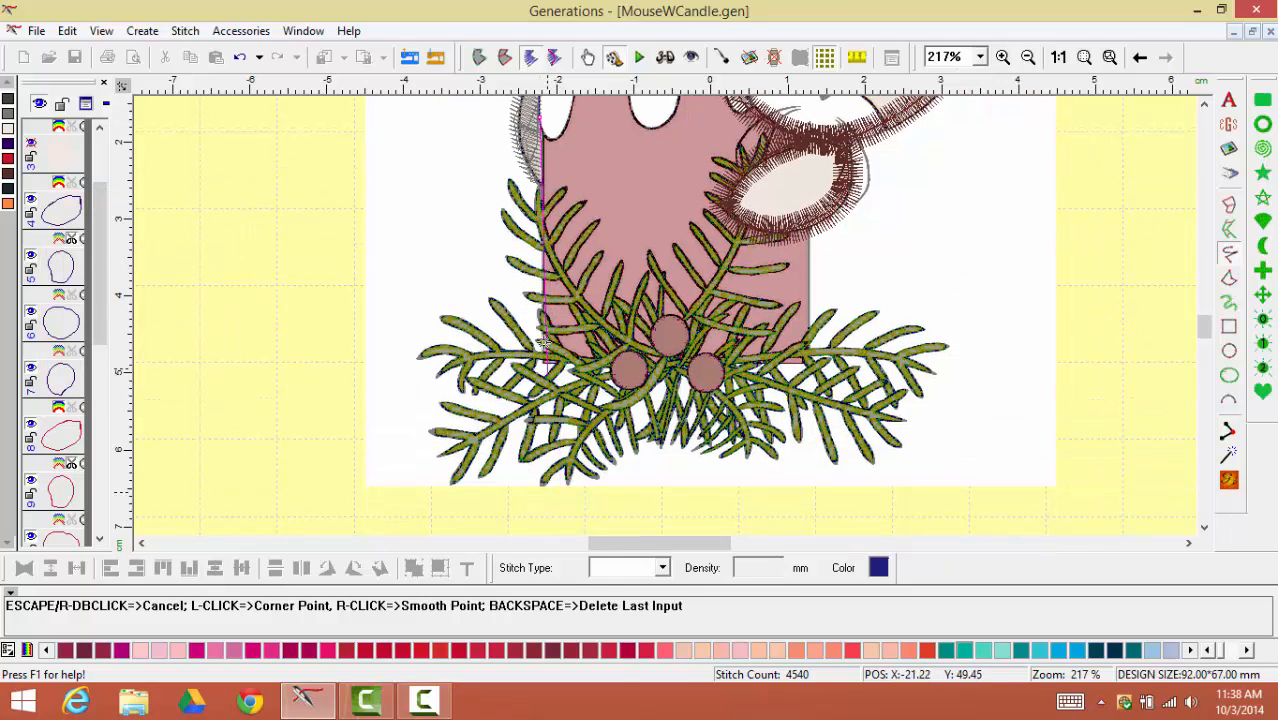
{"action": "left_click", "coordinate": [541, 368]}
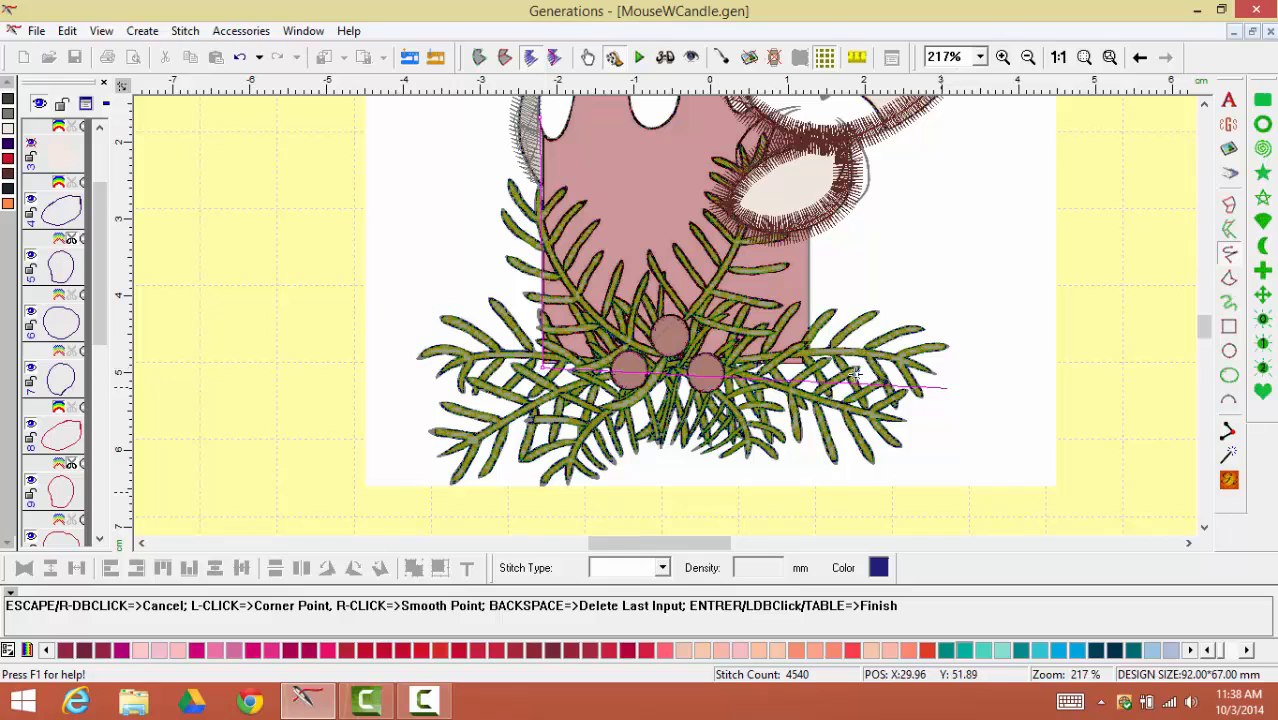
{"action": "left_click", "coordinate": [810, 364]}
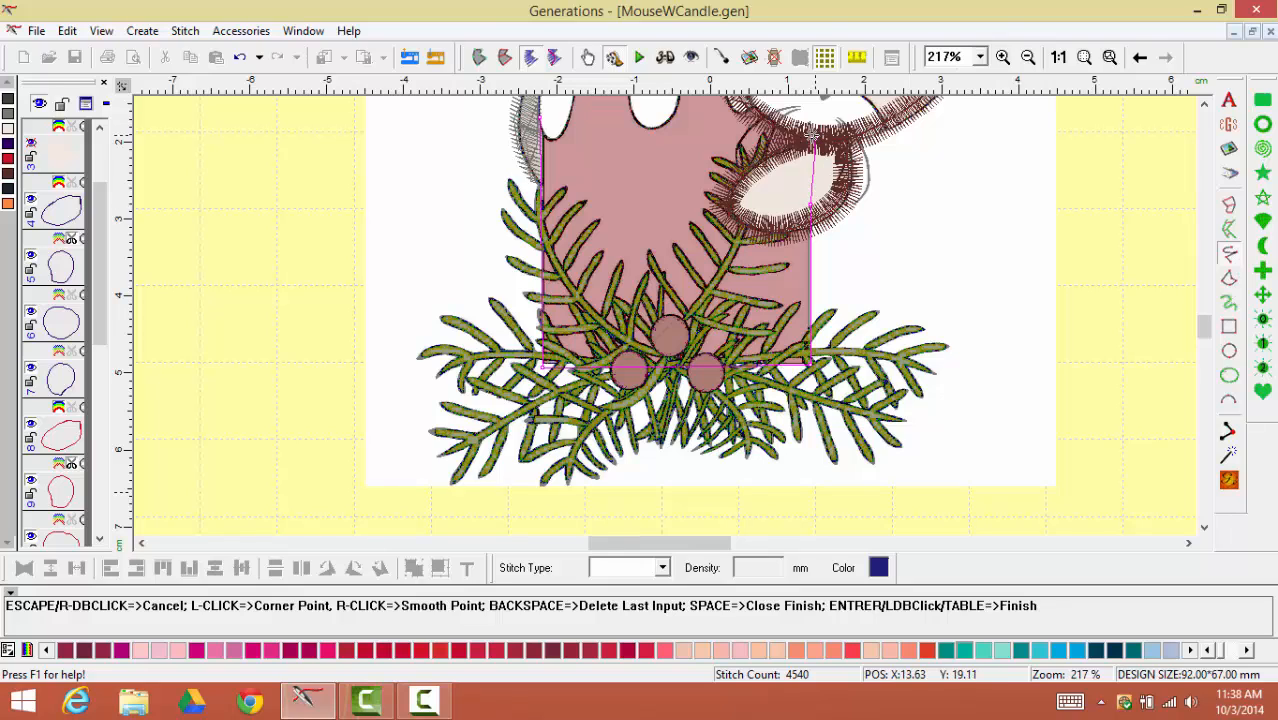
Continue the line up the candle's right edge, curve it inside the mouse's paw and face borders, and close it across the wax
{"action": "left_click", "coordinate": [812, 207]}
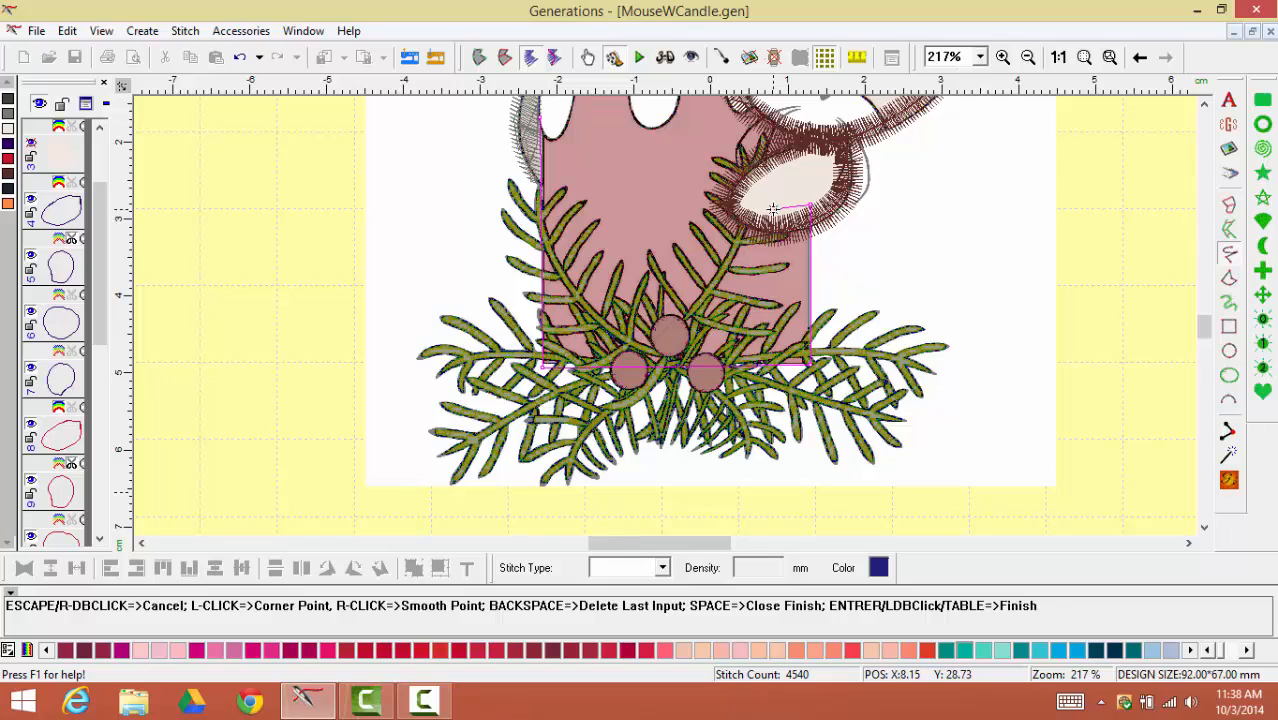
{"action": "right_click", "coordinate": [773, 208]}
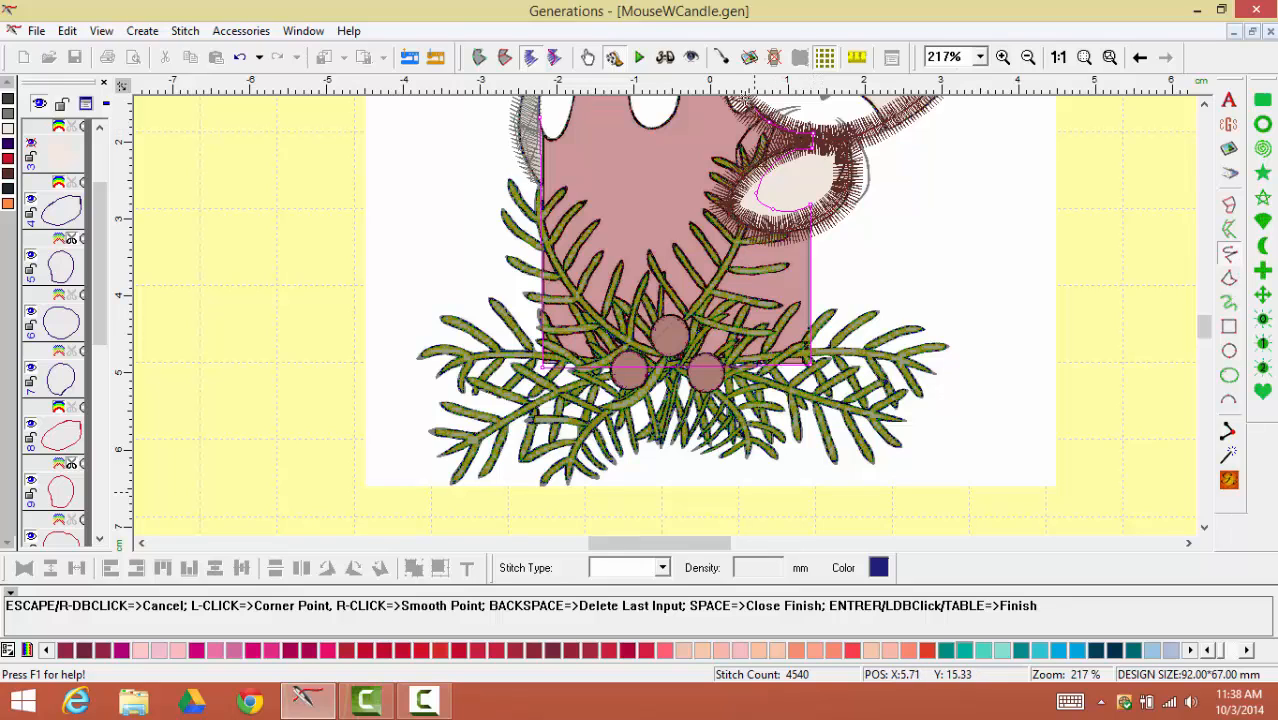
{"action": "scroll", "coordinate": [733, 130], "scroll_direction": "up", "scroll_amount": 1}
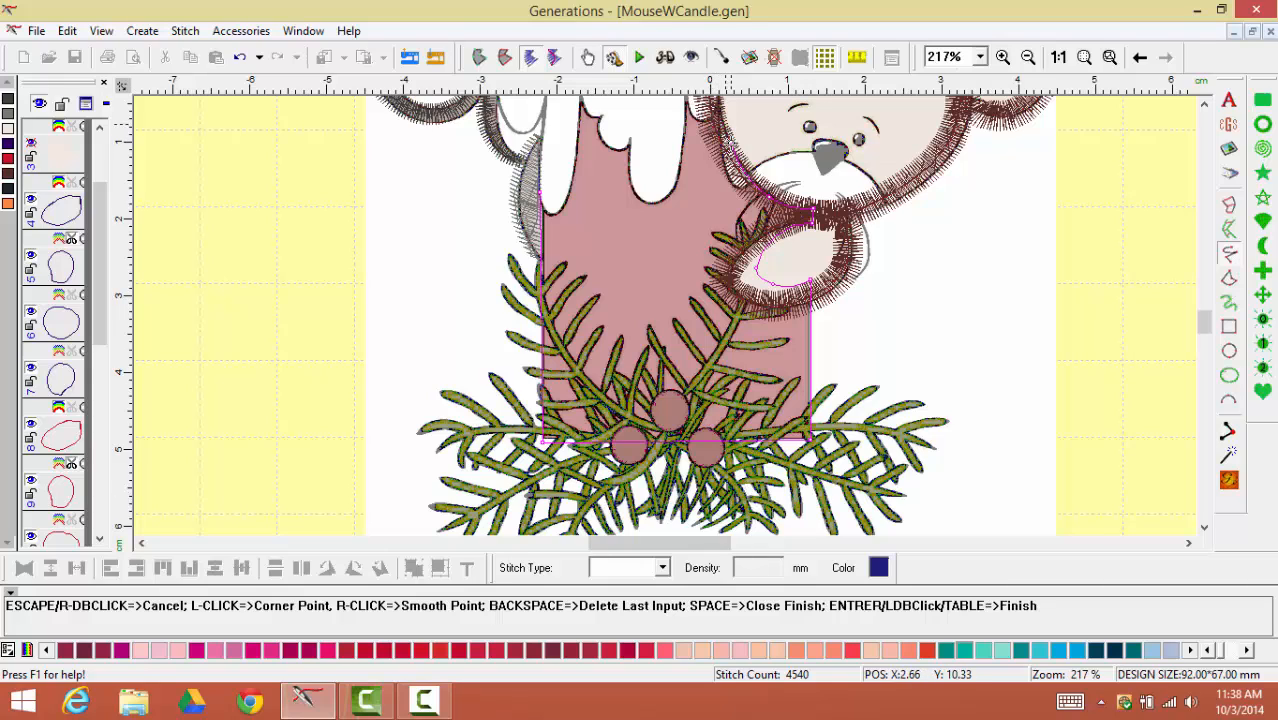
{"action": "scroll", "coordinate": [714, 100], "scroll_direction": "up", "scroll_amount": 1}
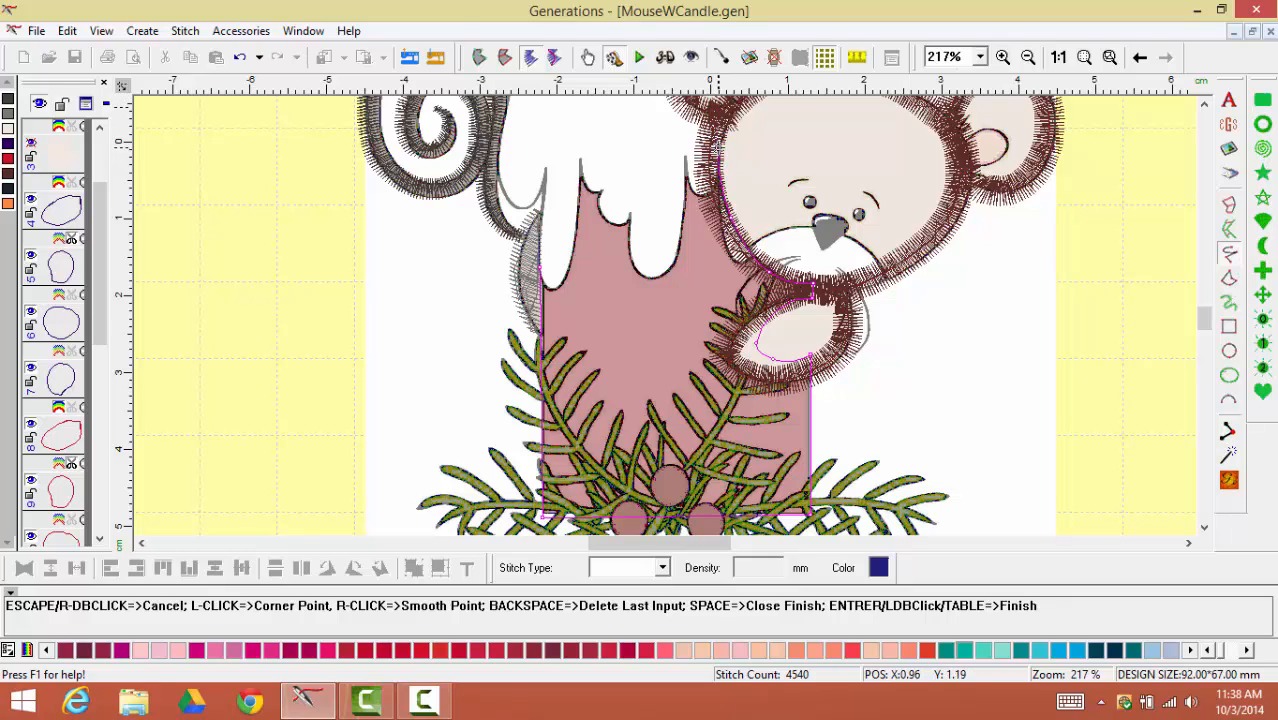
{"action": "left_click", "coordinate": [548, 146]}
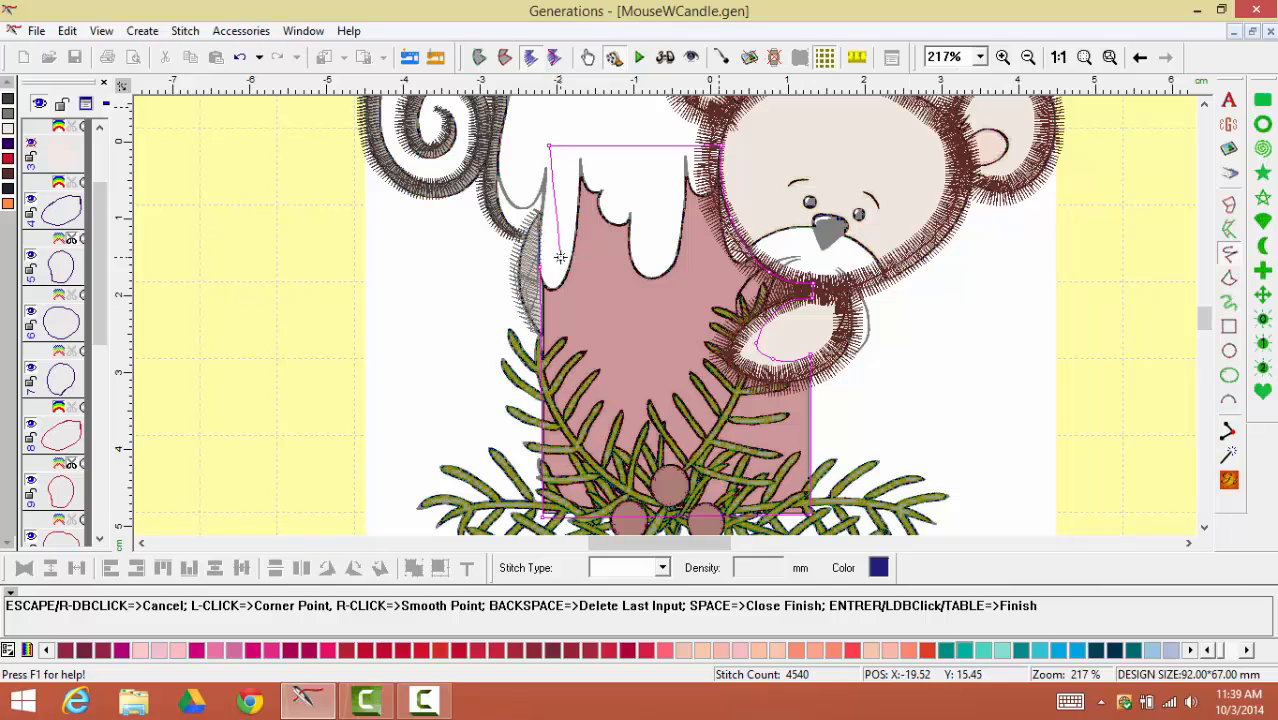
{"action": "left_click", "coordinate": [542, 146]}
{"action": "key", "text": "Return"}
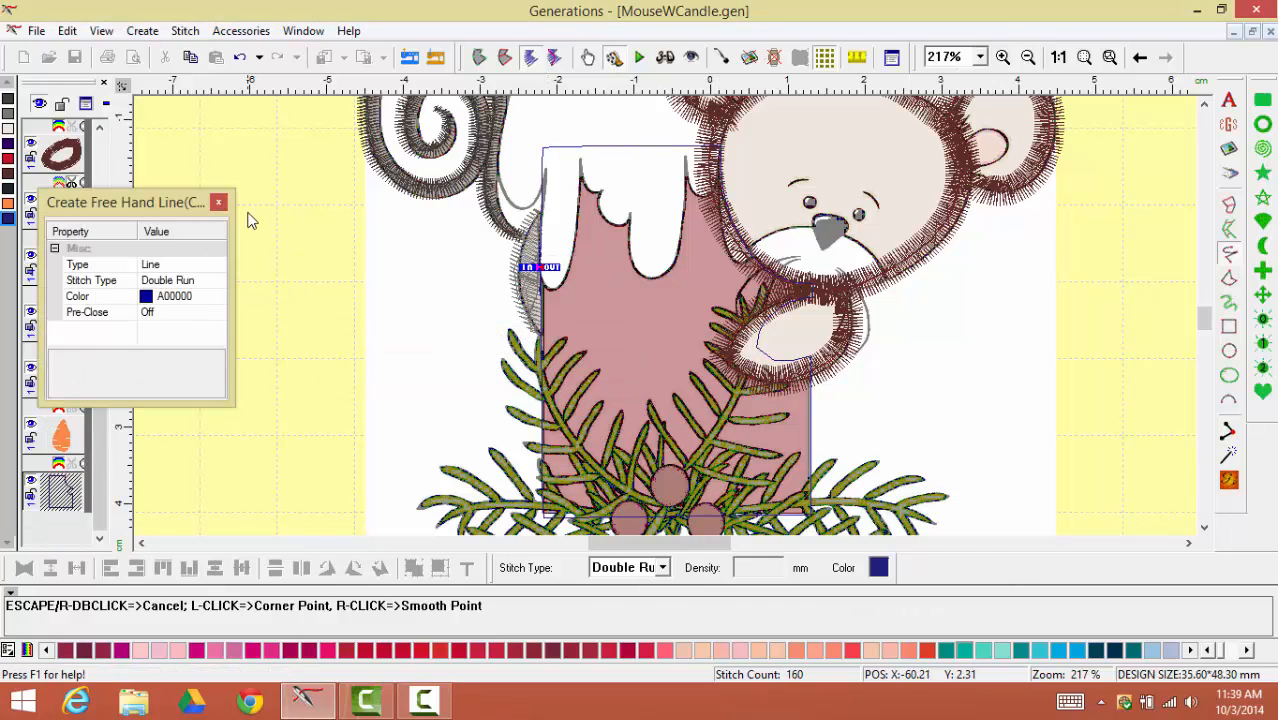
{"action": "key", "text": "Escape"}
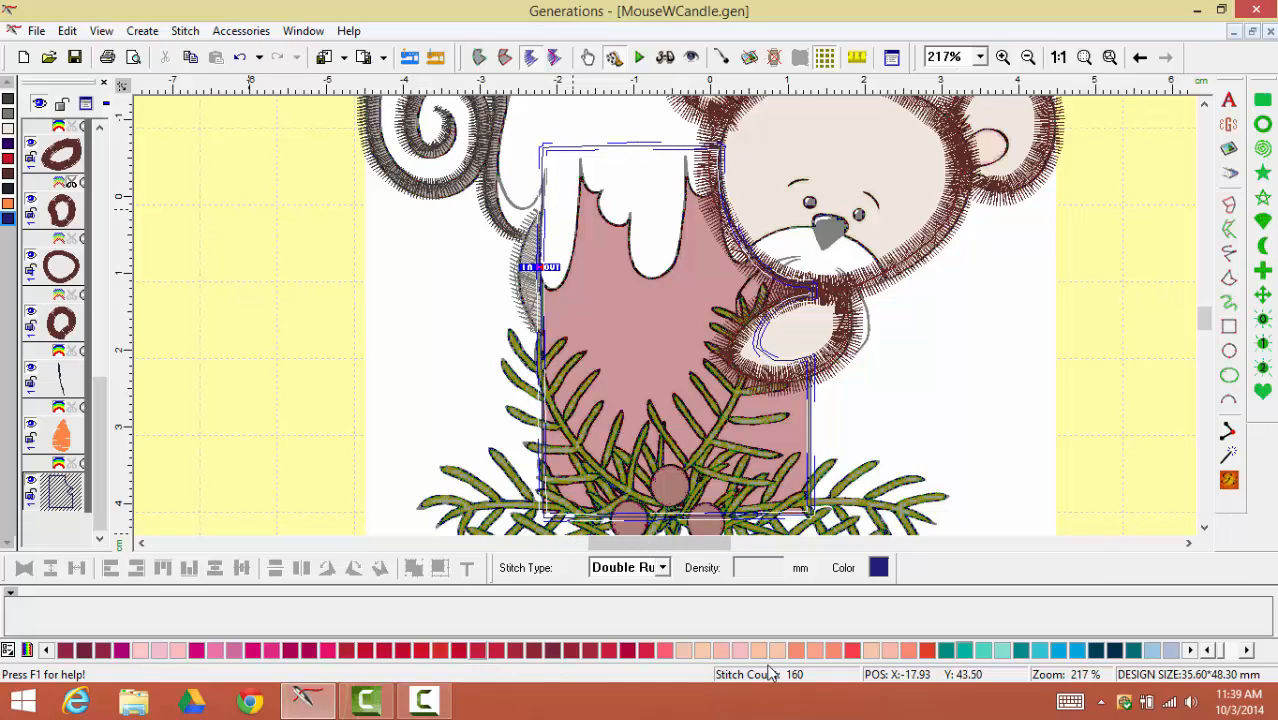
Color the new candle outline peach and set its stitch type to Run
{"action": "left_click", "coordinate": [870, 652]}
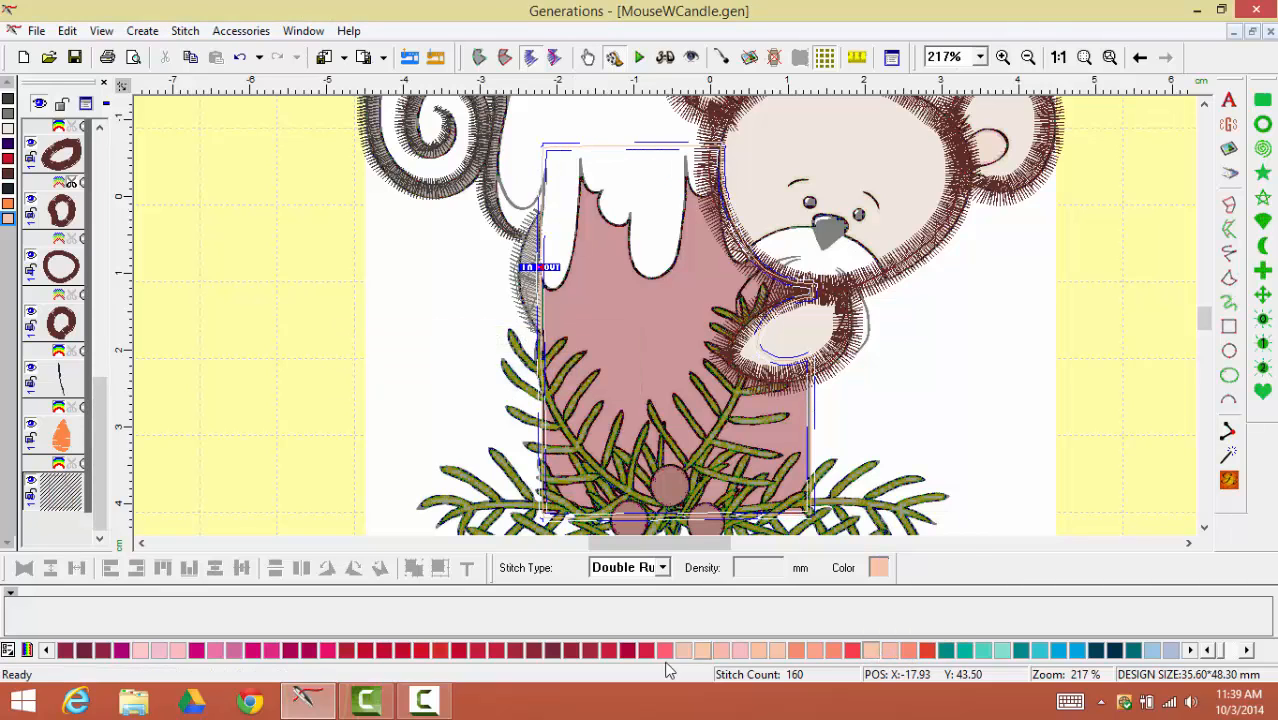
{"action": "left_click", "coordinate": [662, 567]}
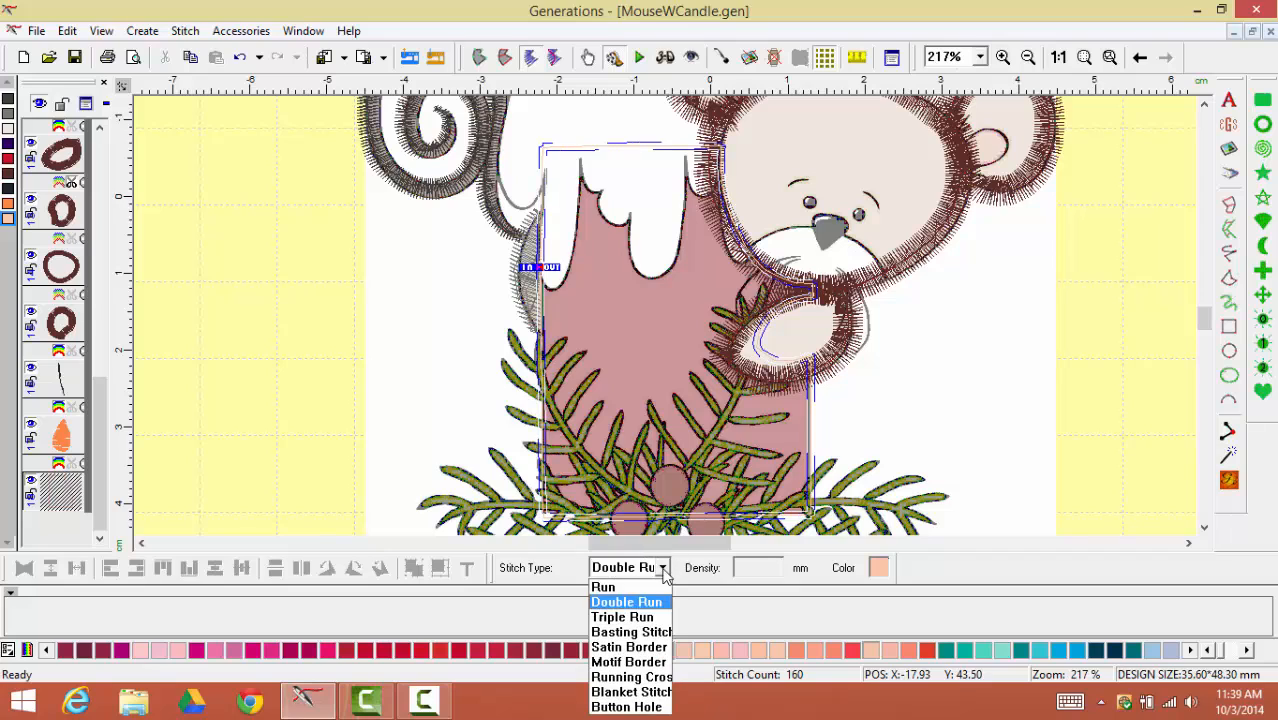
{"action": "left_click", "coordinate": [638, 590]}
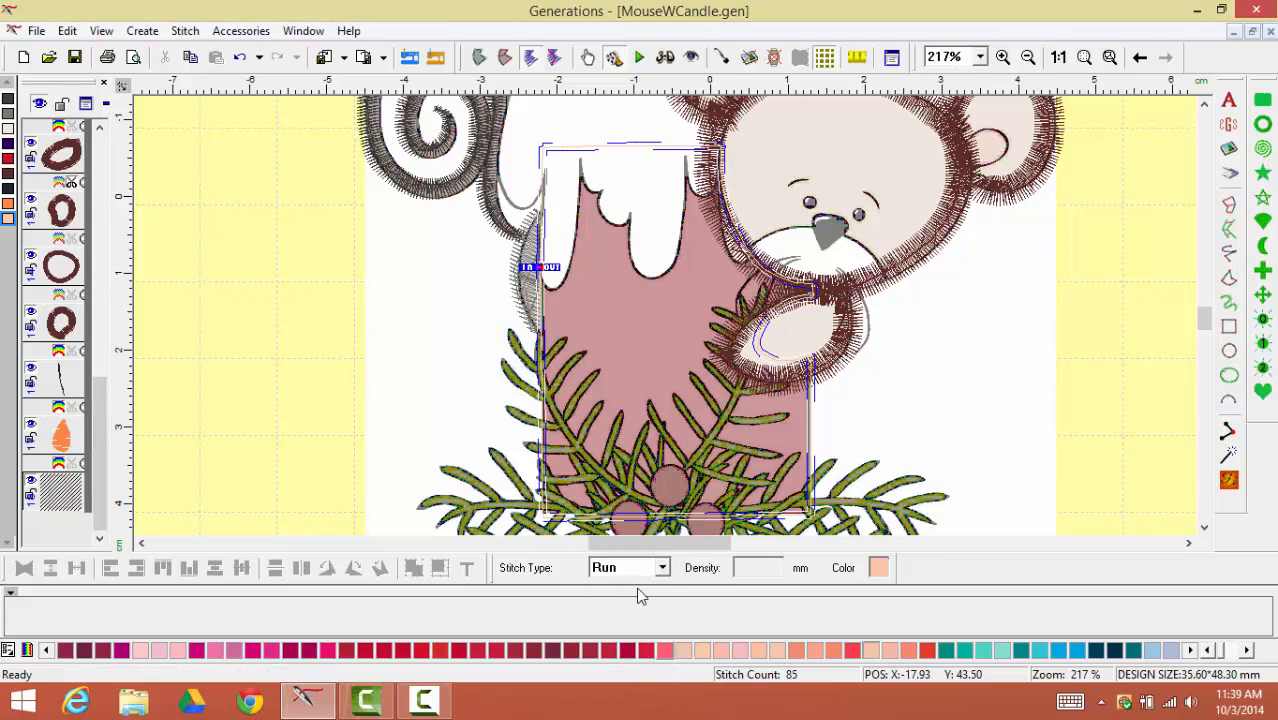
Duplicate the peach candle outline in place and color the copy teal
{"action": "left_click", "coordinate": [62, 505]}
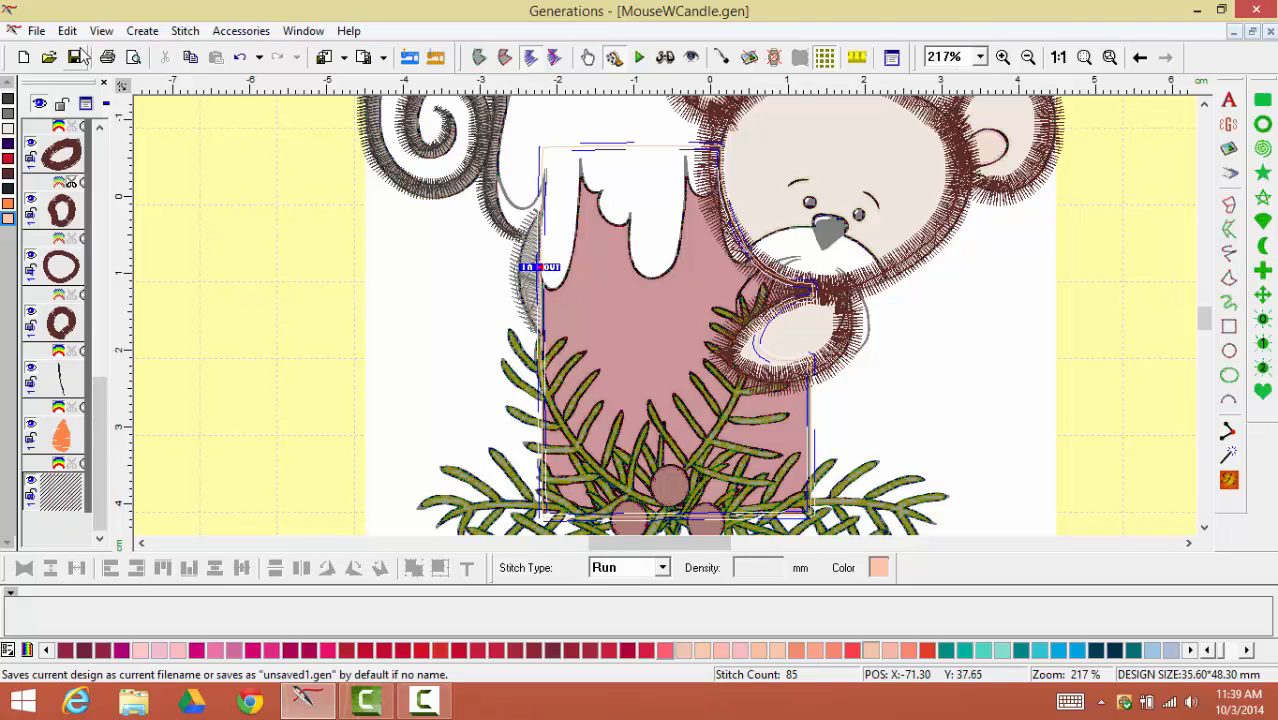
{"action": "left_click", "coordinate": [190, 57]}
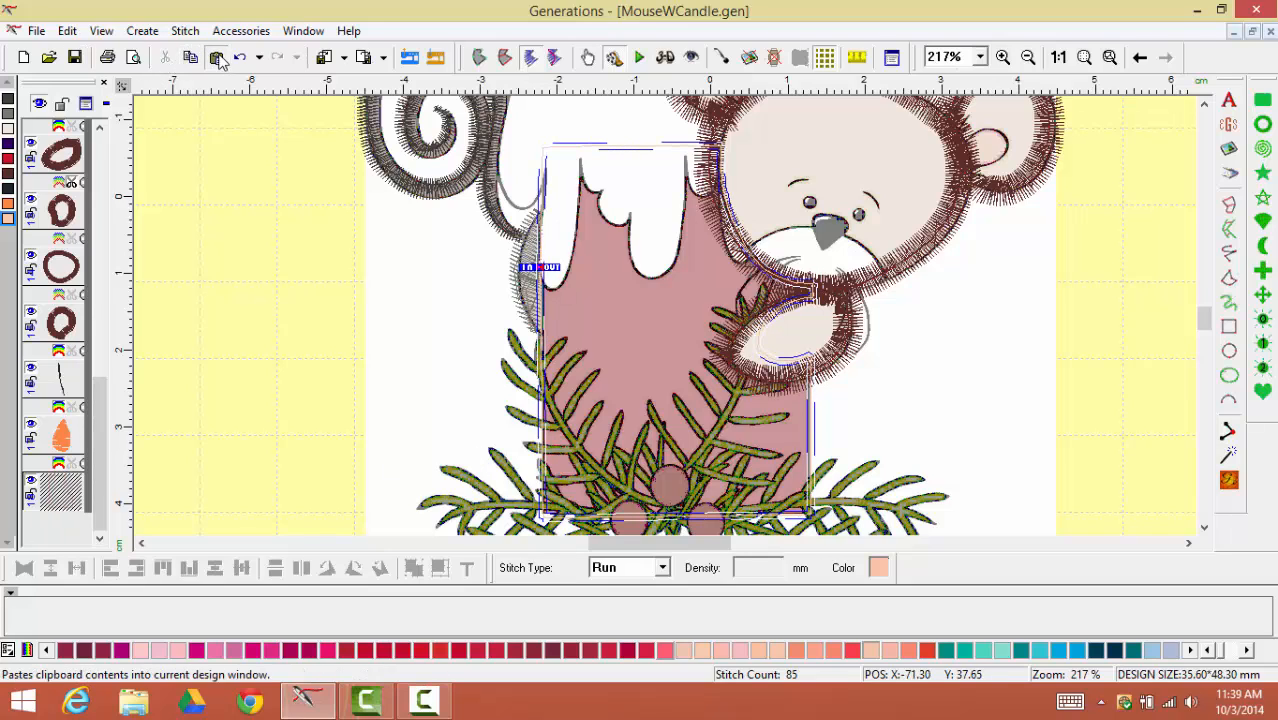
{"action": "left_click", "coordinate": [216, 57]}
{"action": "left_click", "coordinate": [62, 538]}
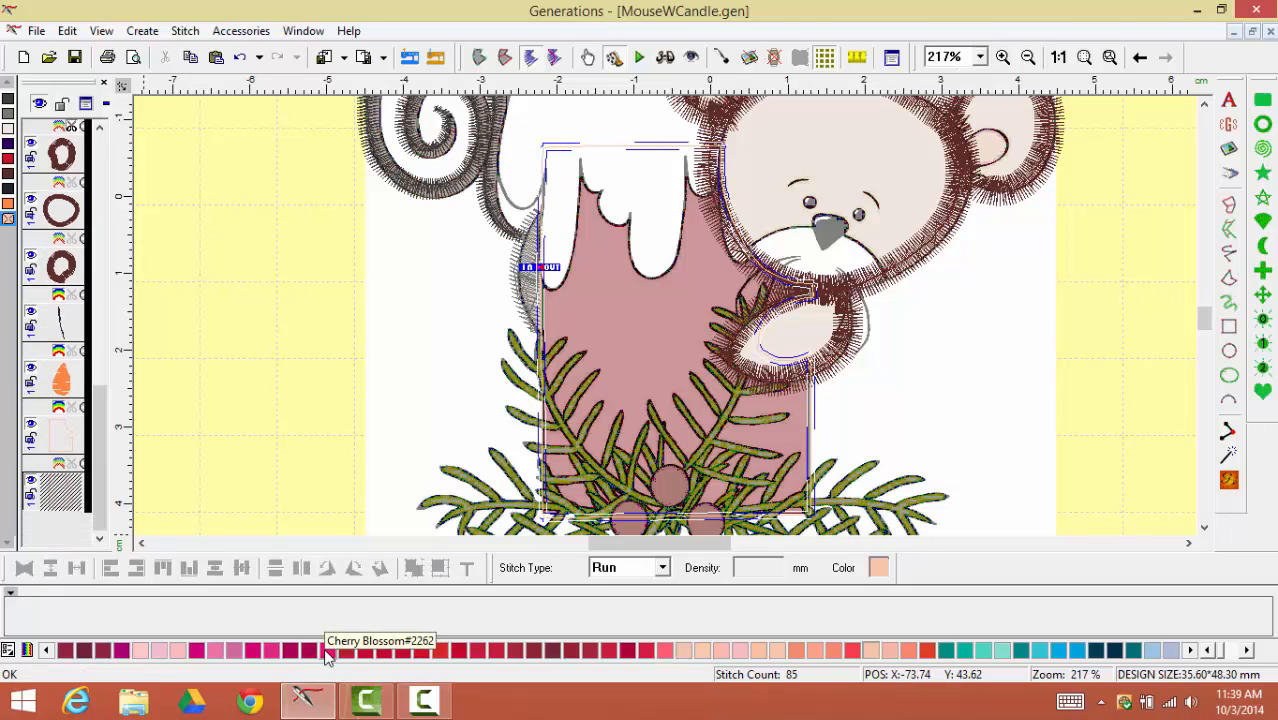
{"action": "left_click", "coordinate": [967, 652]}
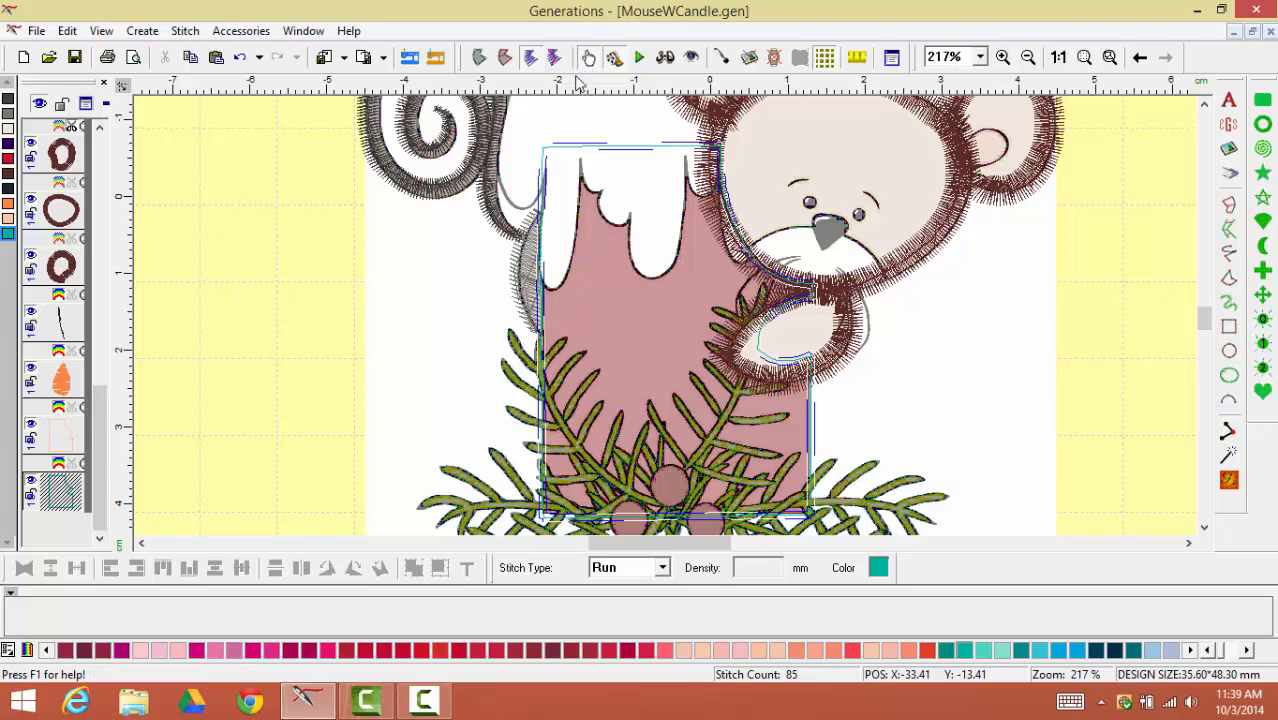
{"action": "left_click", "coordinate": [330, 170]}
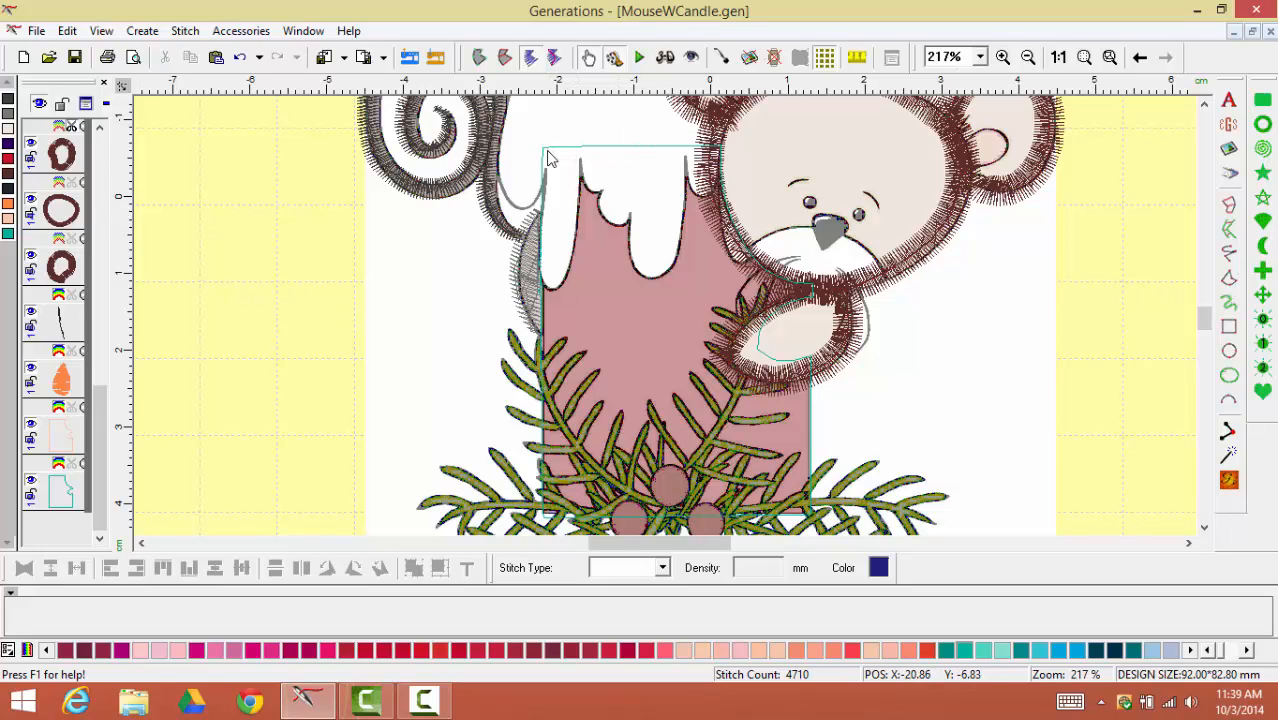
Select the teal candle outline and pull its top, left and right edges slightly inward, to about 34.50 × 47.86 mm
{"action": "left_click", "coordinate": [1002, 57]}
{"action": "left_click_drag", "start_coordinate": [506, 143], "coordinate": [591, 211]}
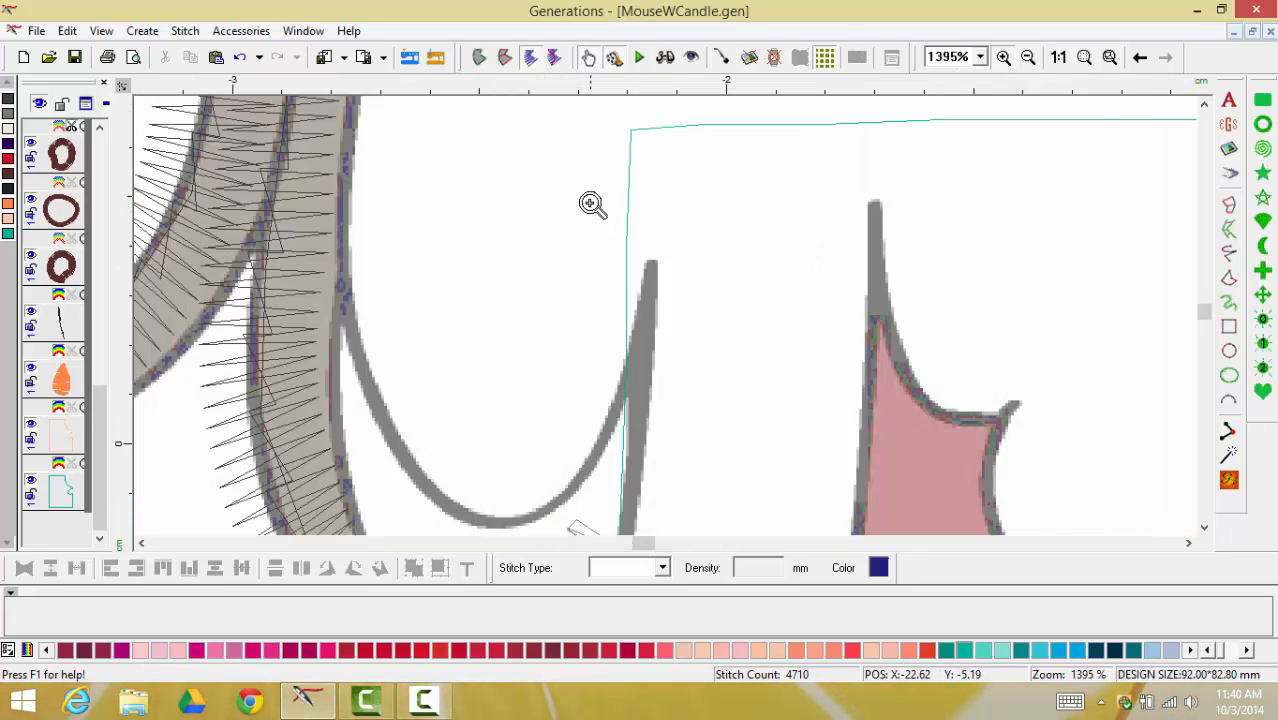
{"action": "left_click", "coordinate": [631, 131]}
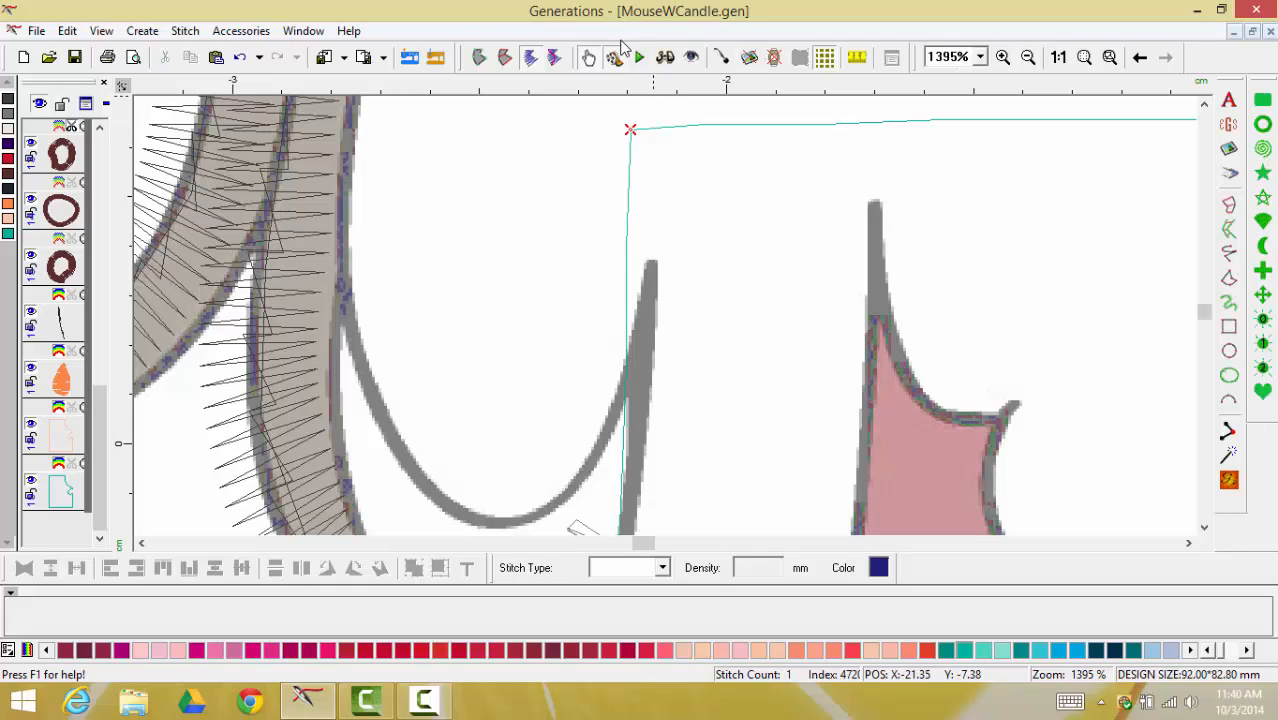
{"action": "left_click", "coordinate": [591, 58]}
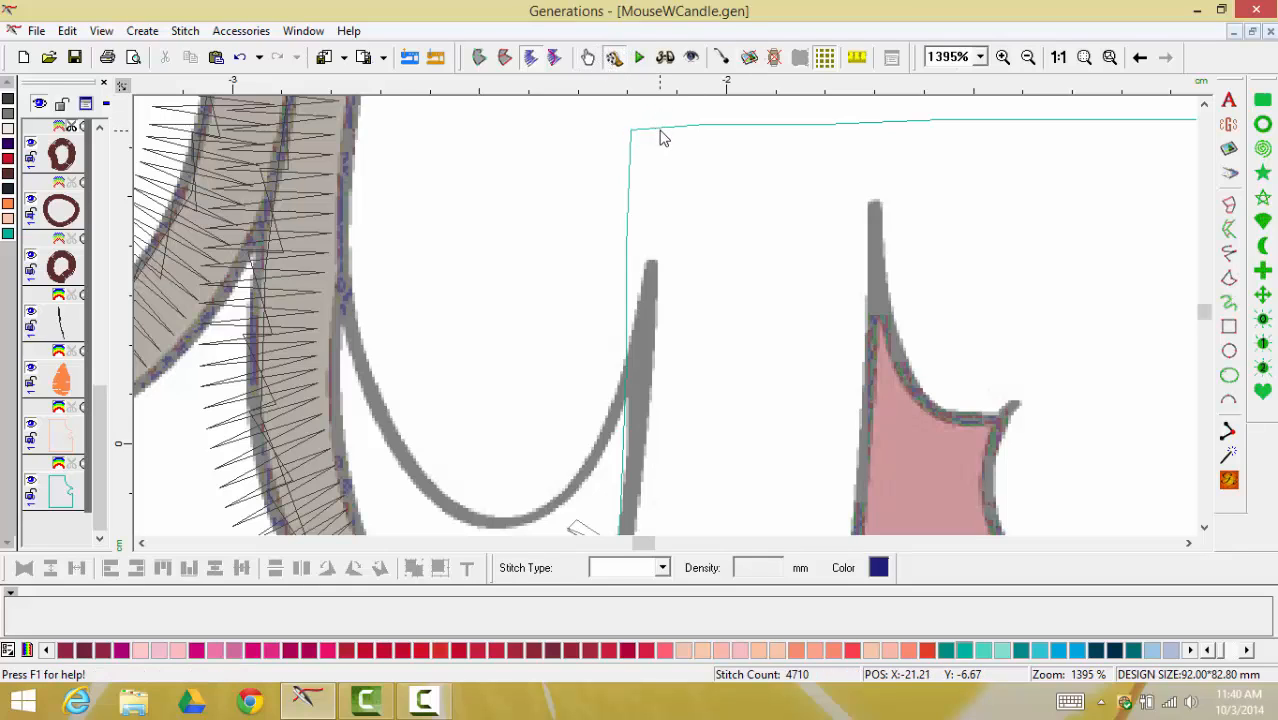
{"action": "left_click", "coordinate": [658, 130]}
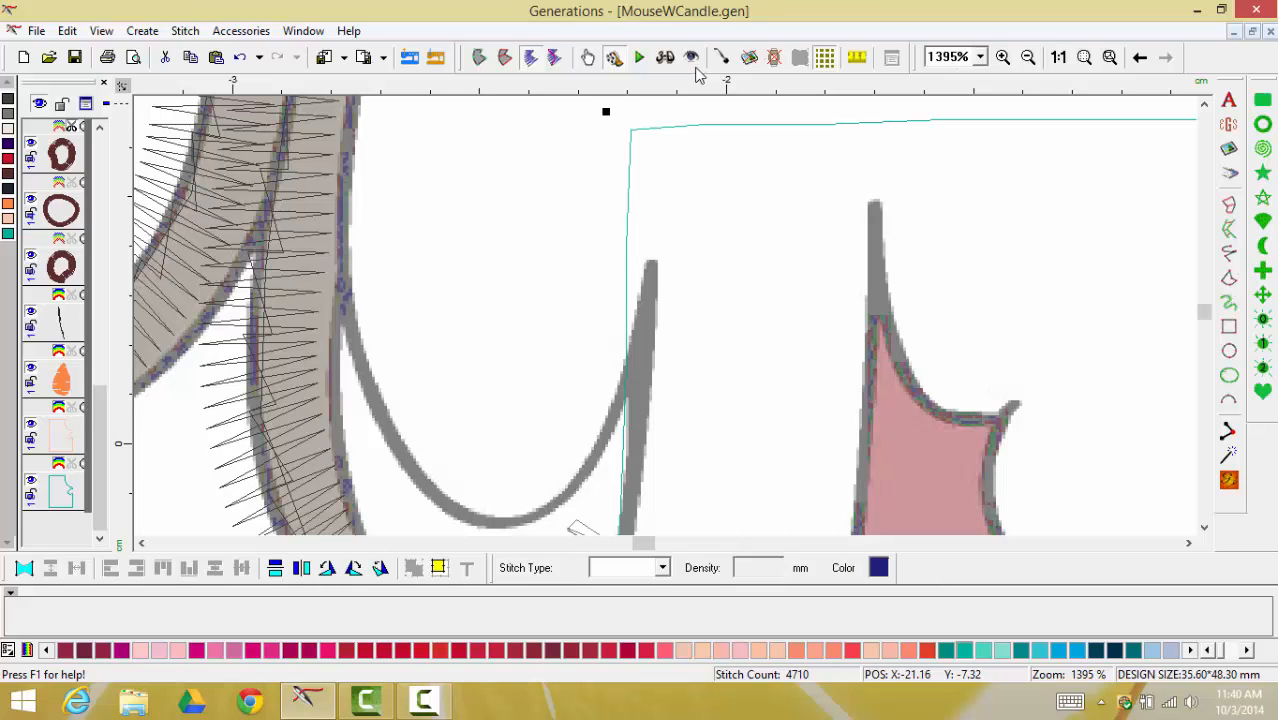
{"action": "left_click", "coordinate": [1083, 59]}
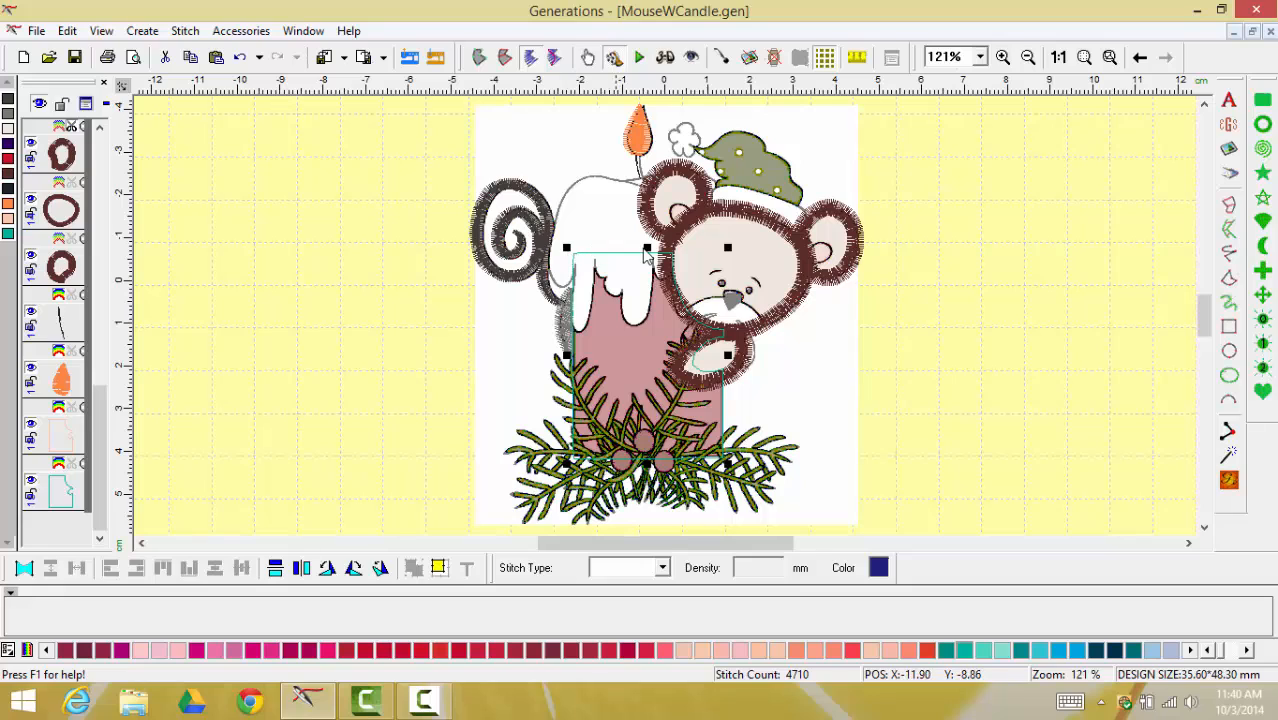
{"action": "left_click_drag", "start_coordinate": [650, 254], "coordinate": [646, 249]}
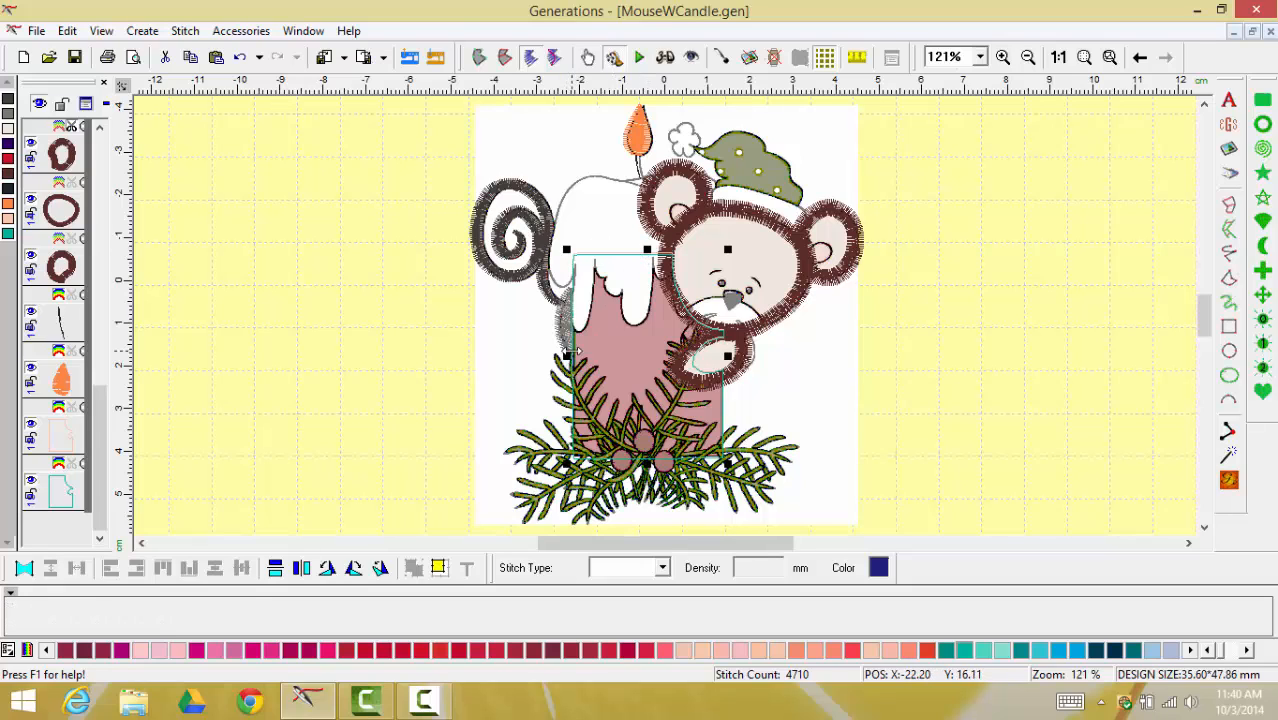
{"action": "left_click_drag", "start_coordinate": [572, 352], "coordinate": [575, 352]}
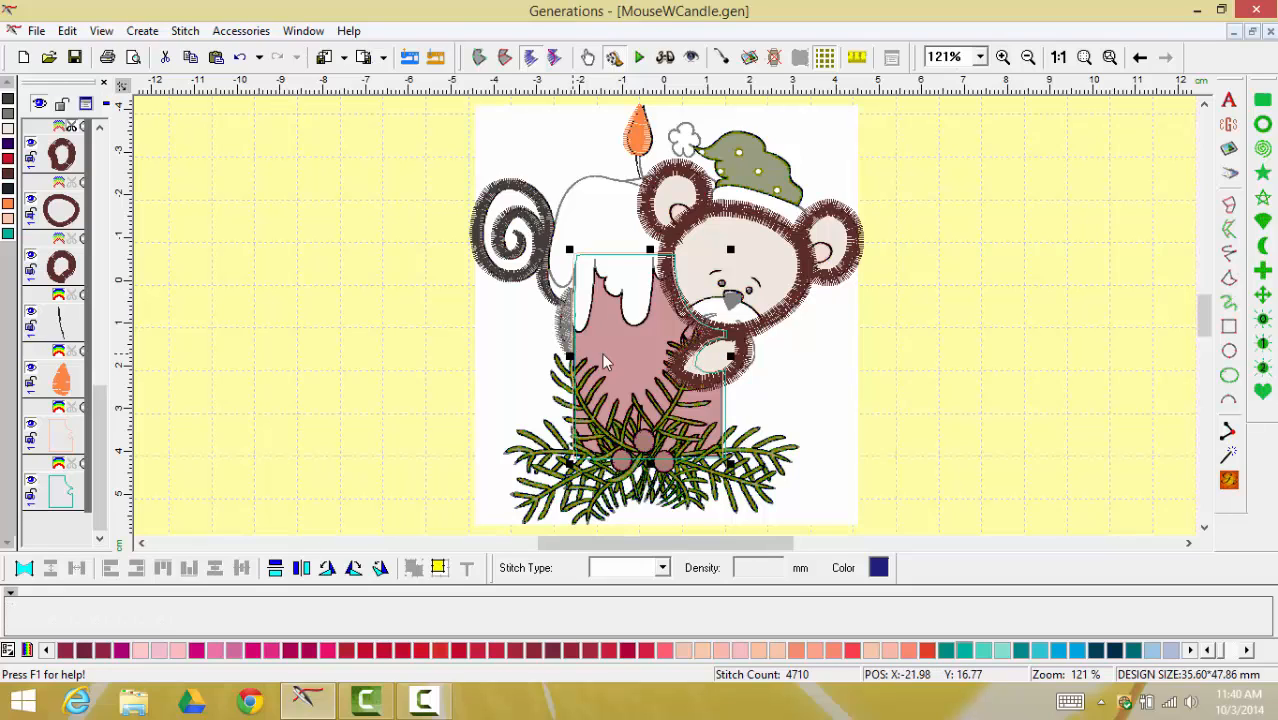
{"action": "left_click", "coordinate": [726, 359]}
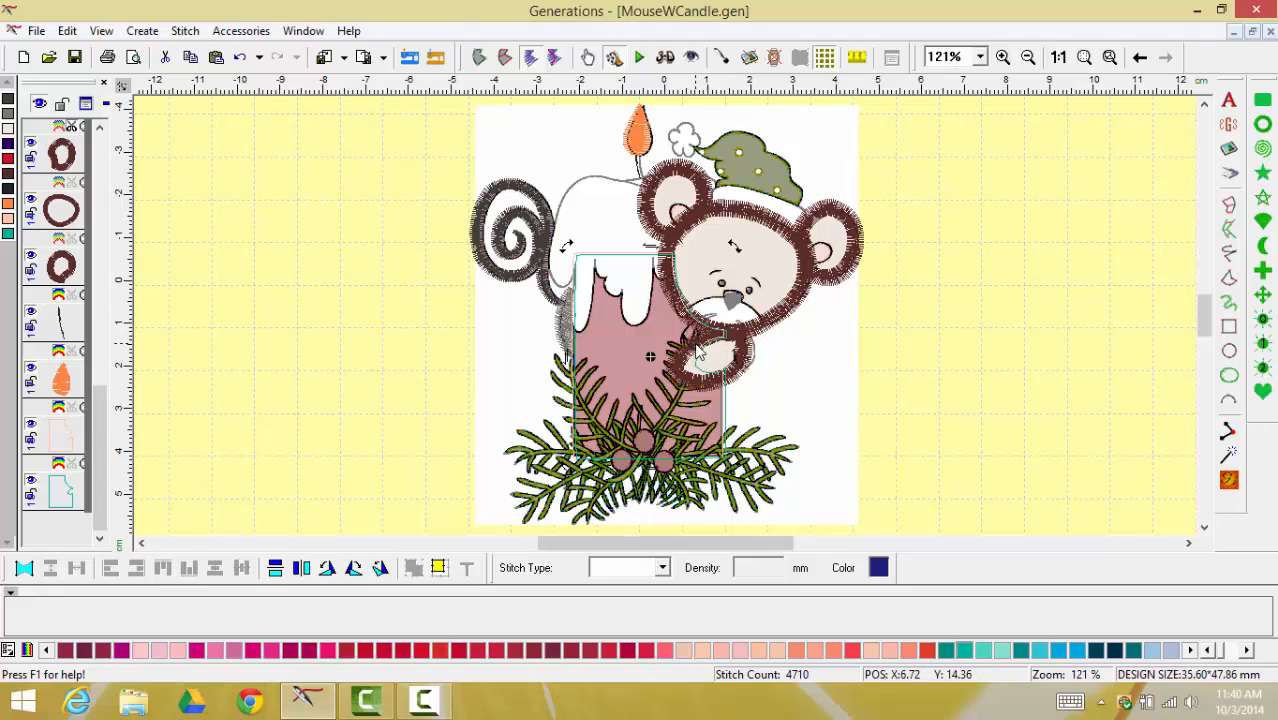
{"action": "left_click", "coordinate": [695, 346]}
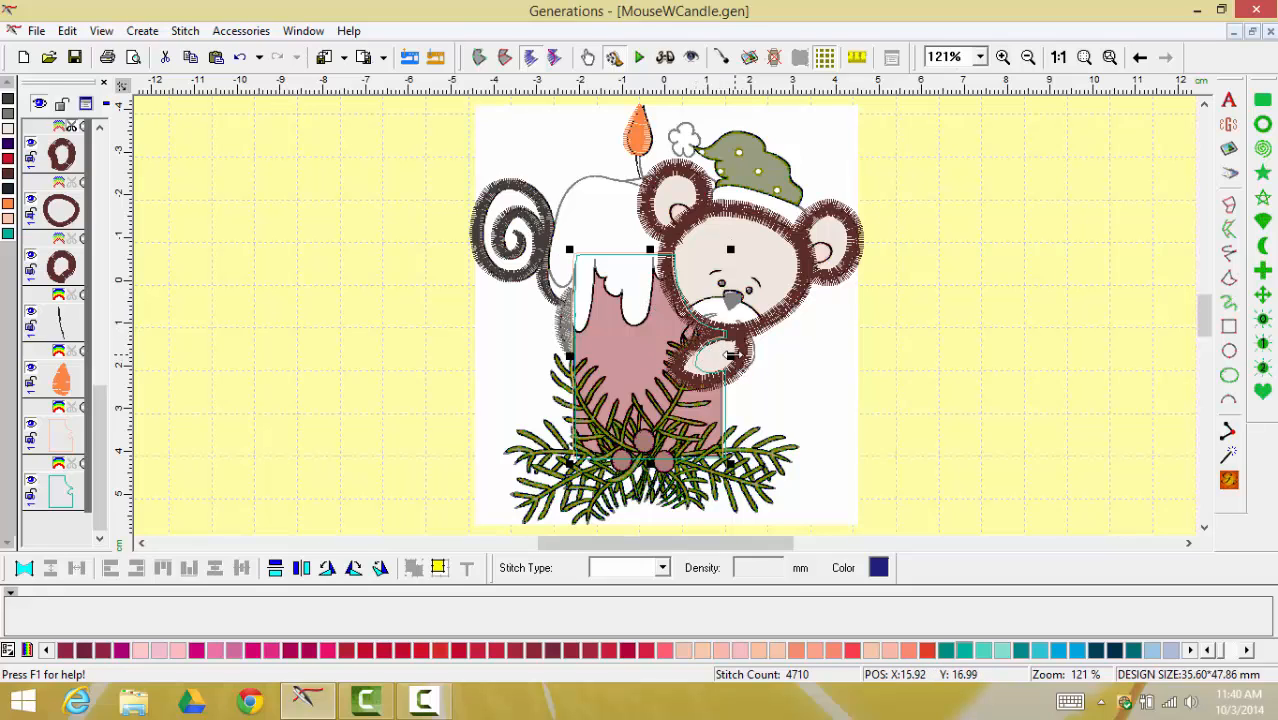
{"action": "left_click_drag", "start_coordinate": [732, 358], "coordinate": [729, 350]}
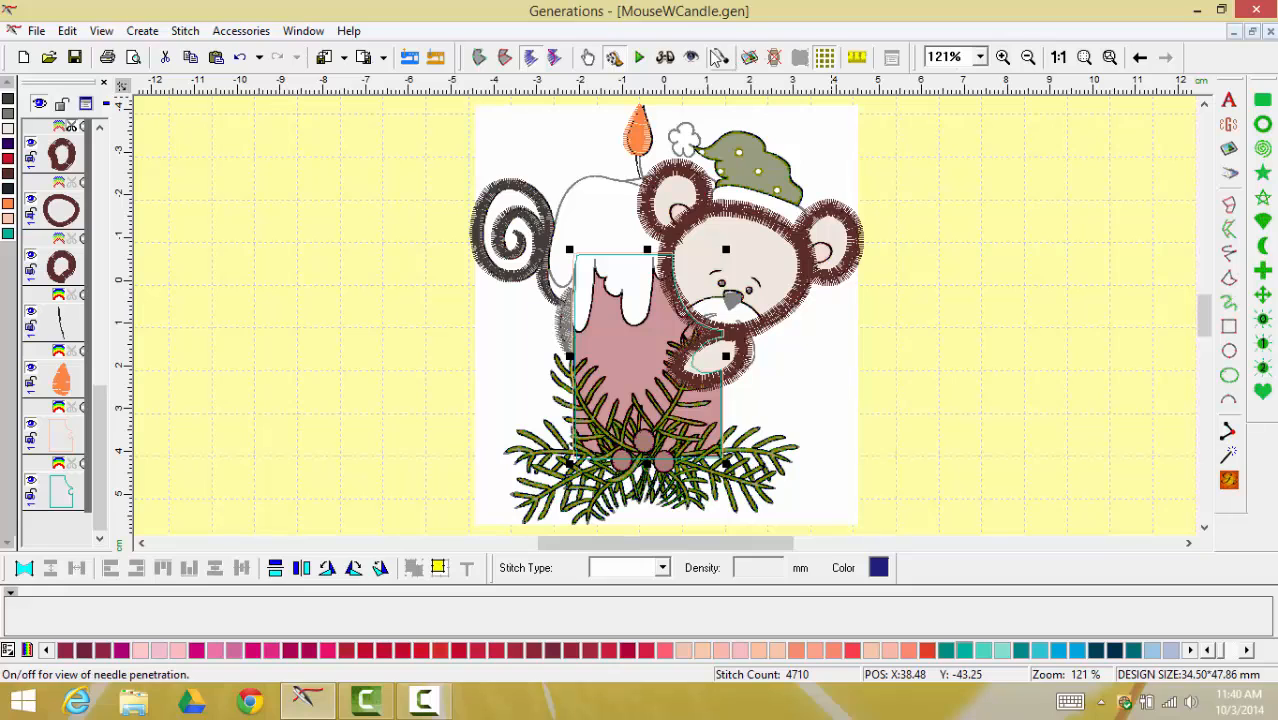
Hide the background artwork and turn on the 3D stitch view to compare the two candle outlines
{"action": "left_click", "coordinate": [750, 58]}
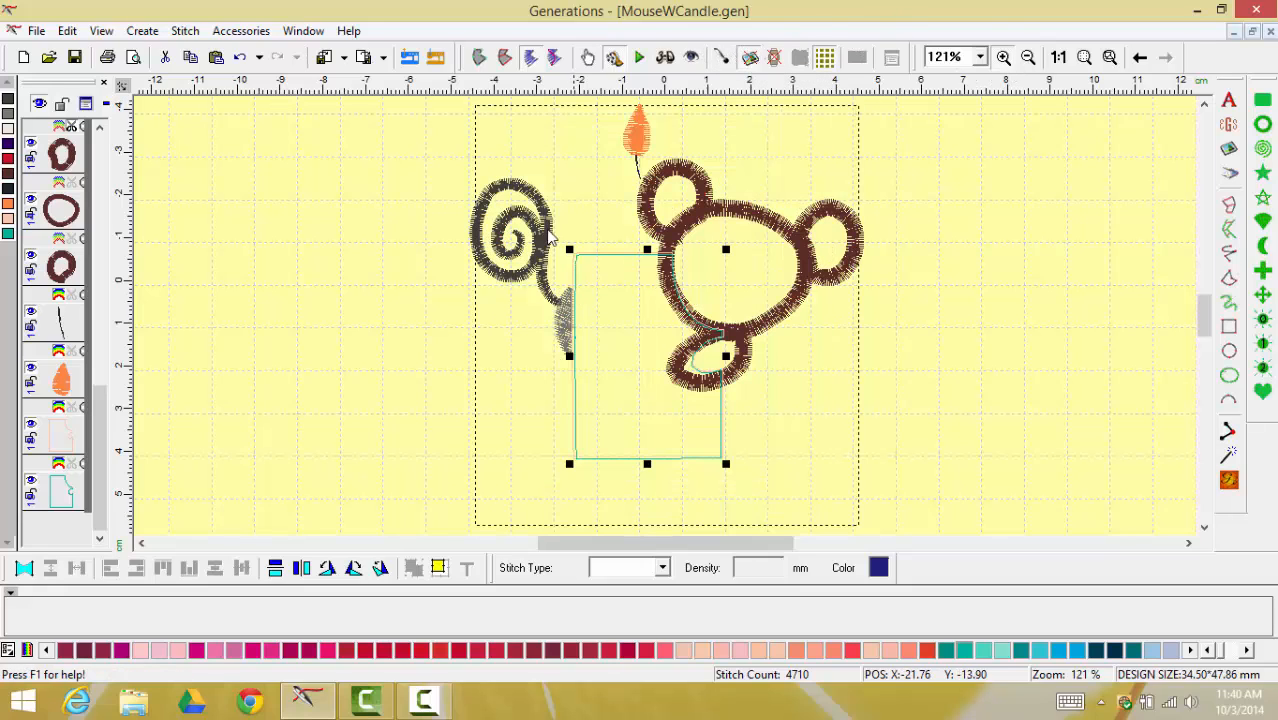
{"action": "left_click_drag", "start_coordinate": [683, 290], "coordinate": [778, 369]}
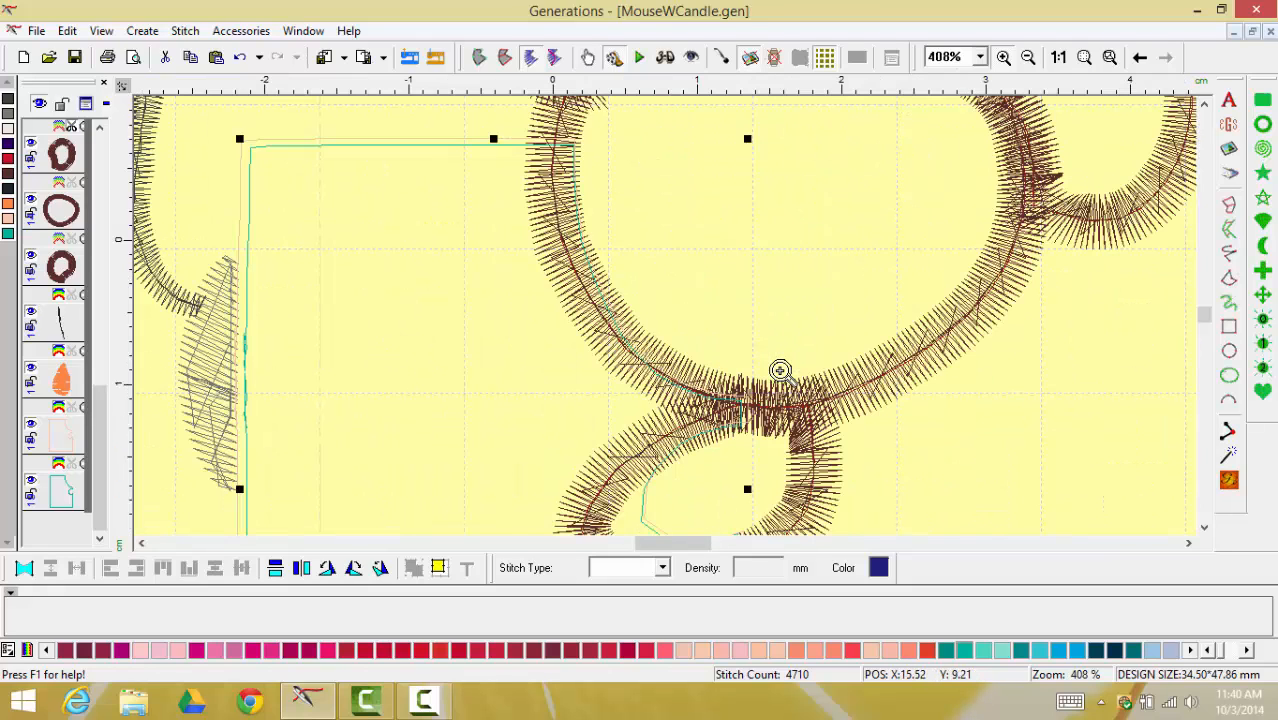
{"action": "right_click", "coordinate": [294, 134]}
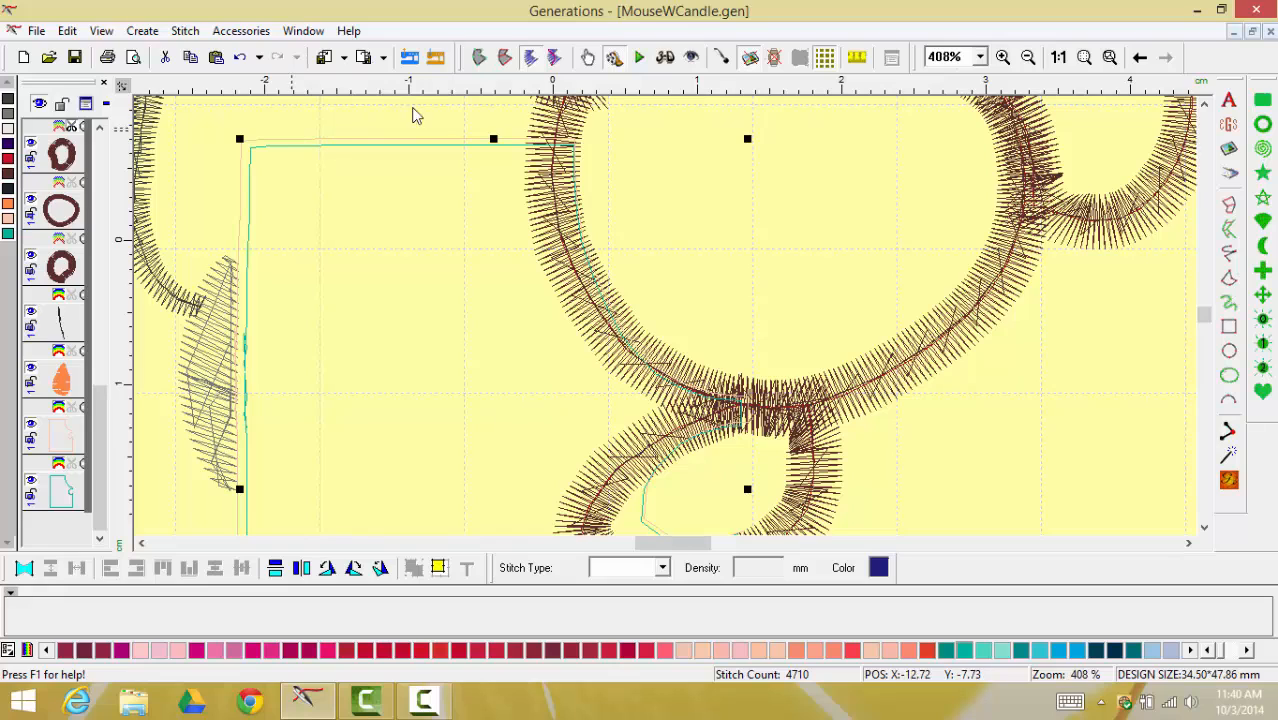
{"action": "left_click", "coordinate": [665, 57]}
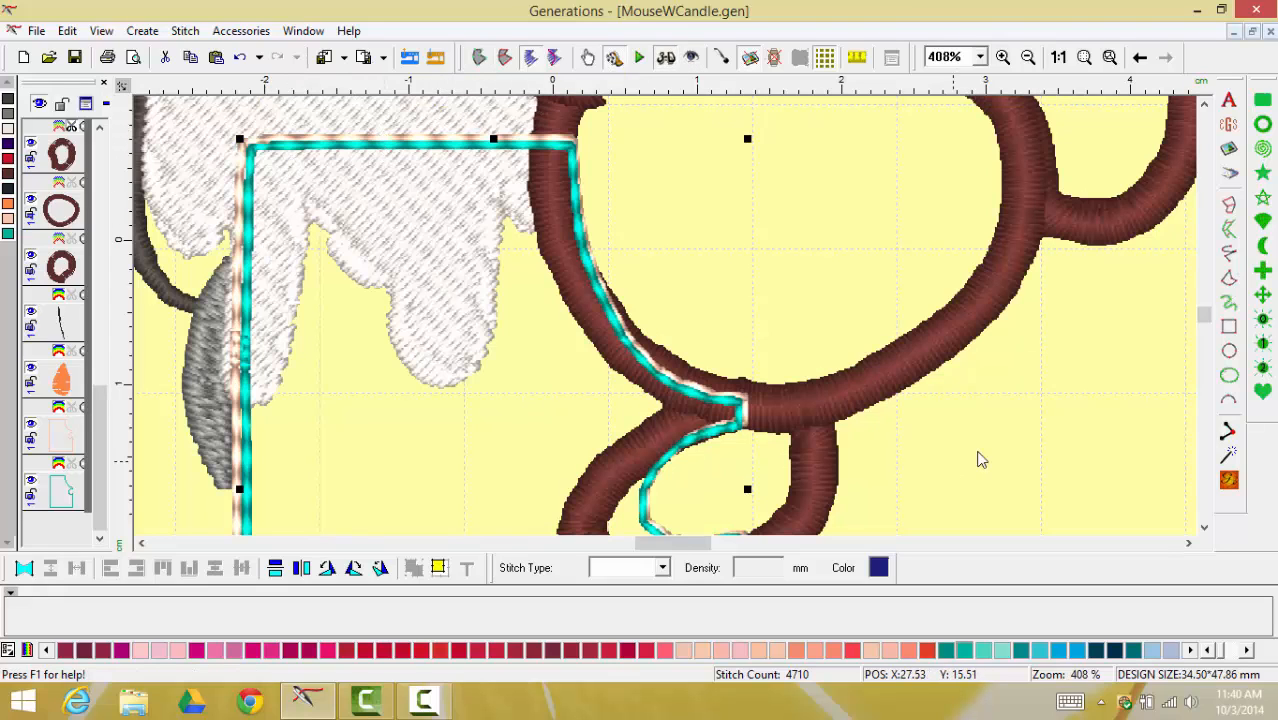
Raise the teal outline's bottom edge to make it about 47.47 mm high, and show the background artwork again
{"action": "left_click_drag", "start_coordinate": [1208, 320], "coordinate": [1208, 333]}
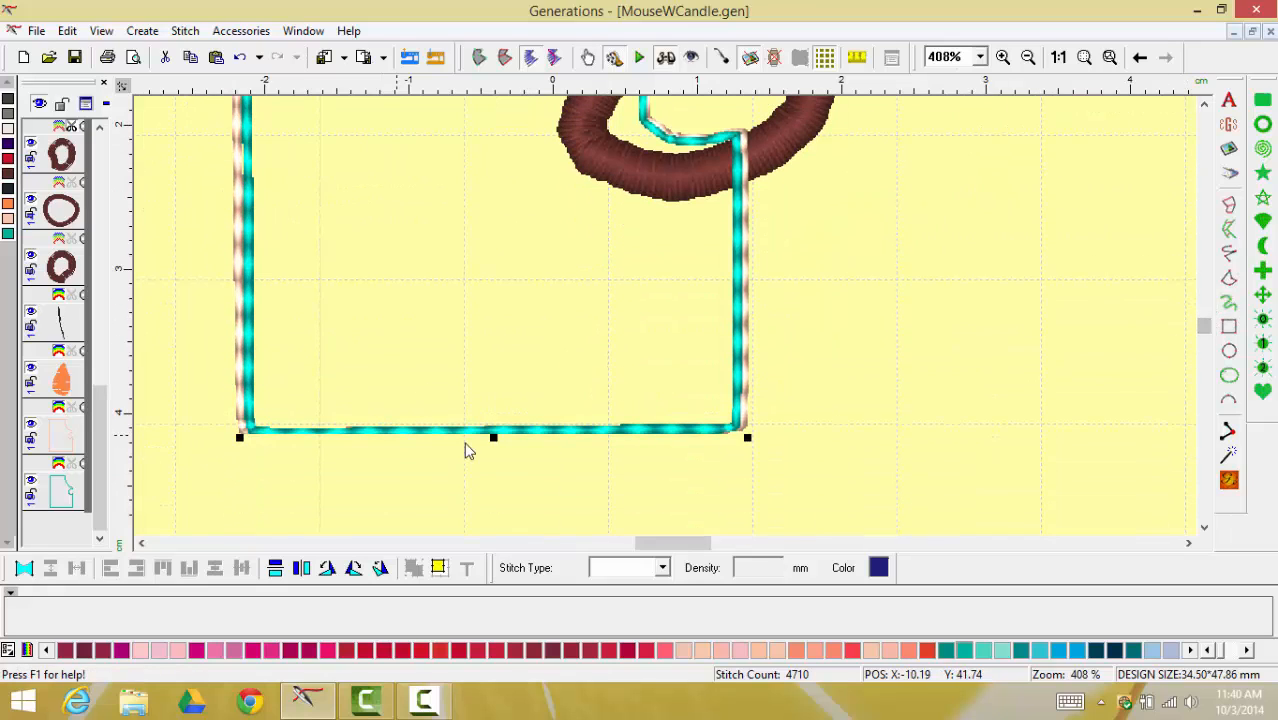
{"action": "left_click_drag", "start_coordinate": [494, 440], "coordinate": [494, 431]}
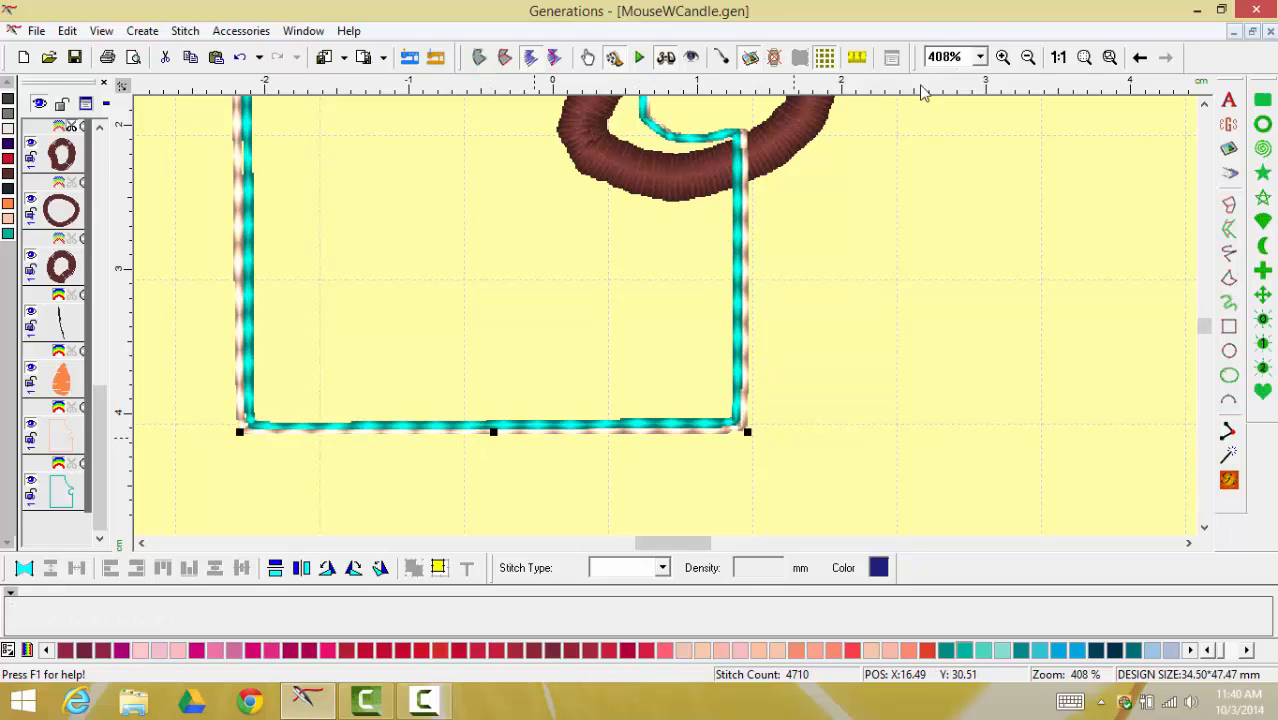
{"action": "left_click", "coordinate": [1058, 57]}
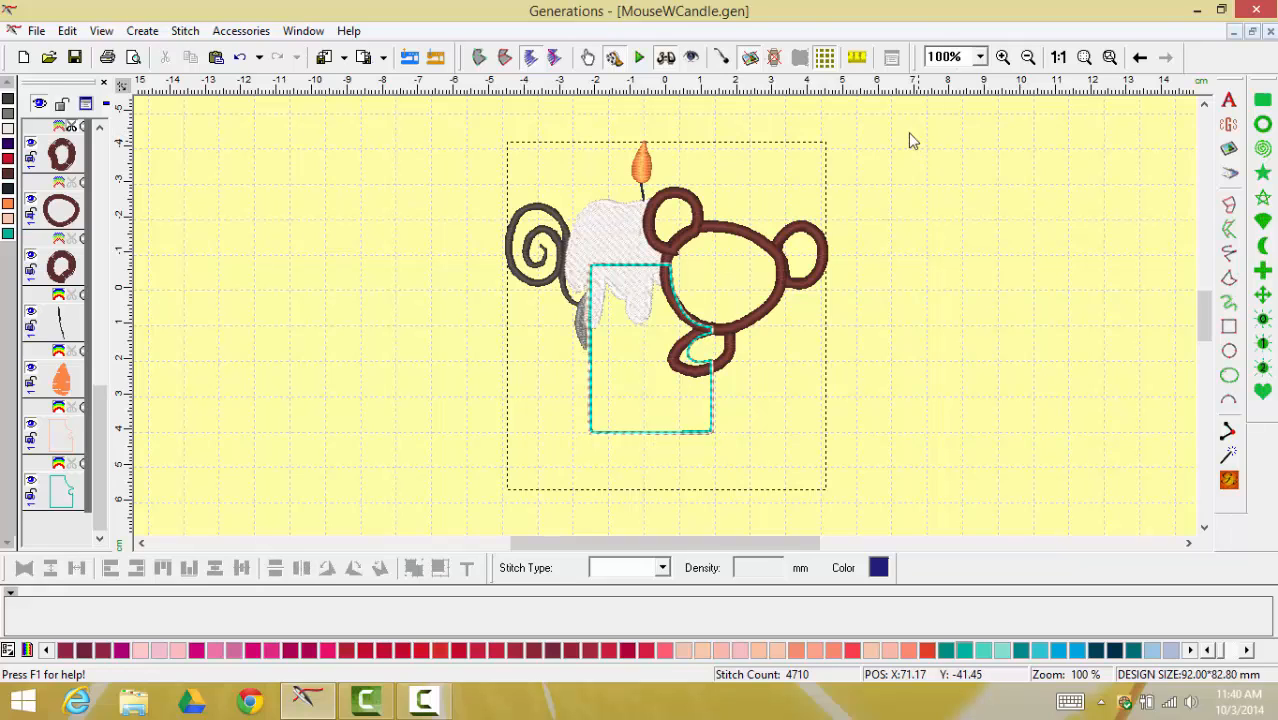
{"action": "left_click", "coordinate": [747, 58]}
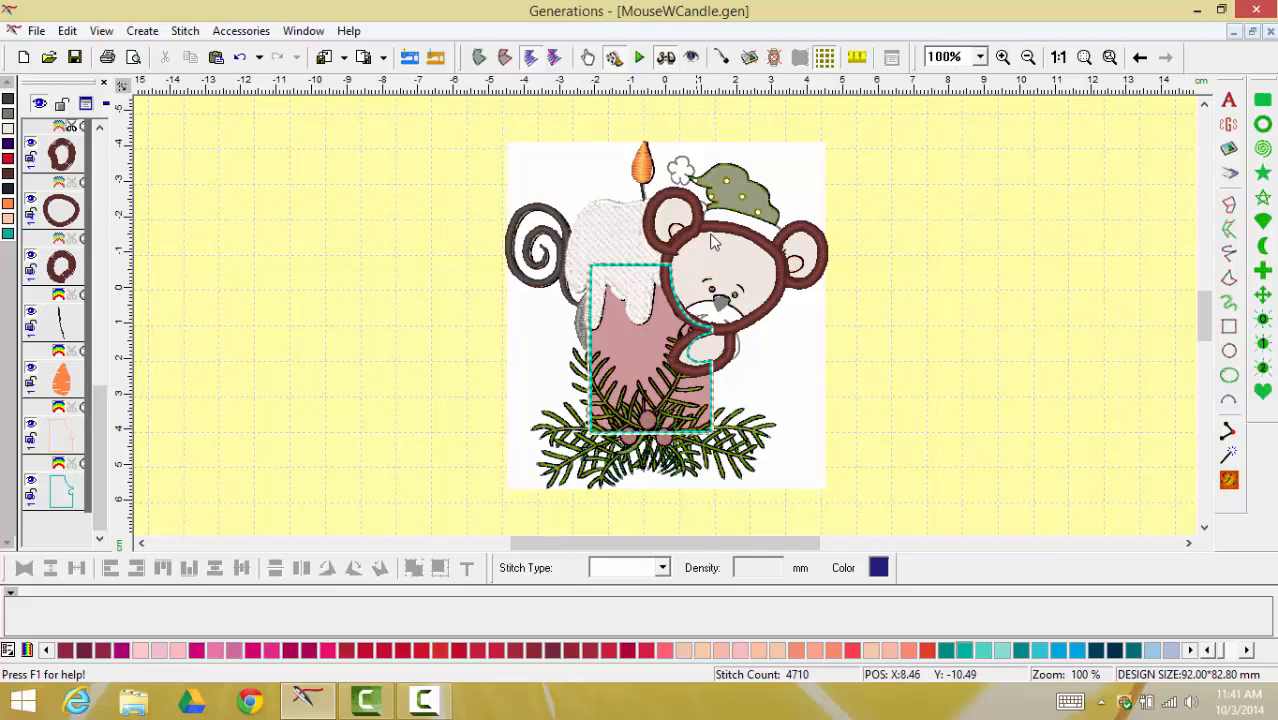
Draw an open Double Run free-hand line with corner points down the candle's left edge, across its base and up to the mouse's paw
{"action": "left_click", "coordinate": [1006, 57]}
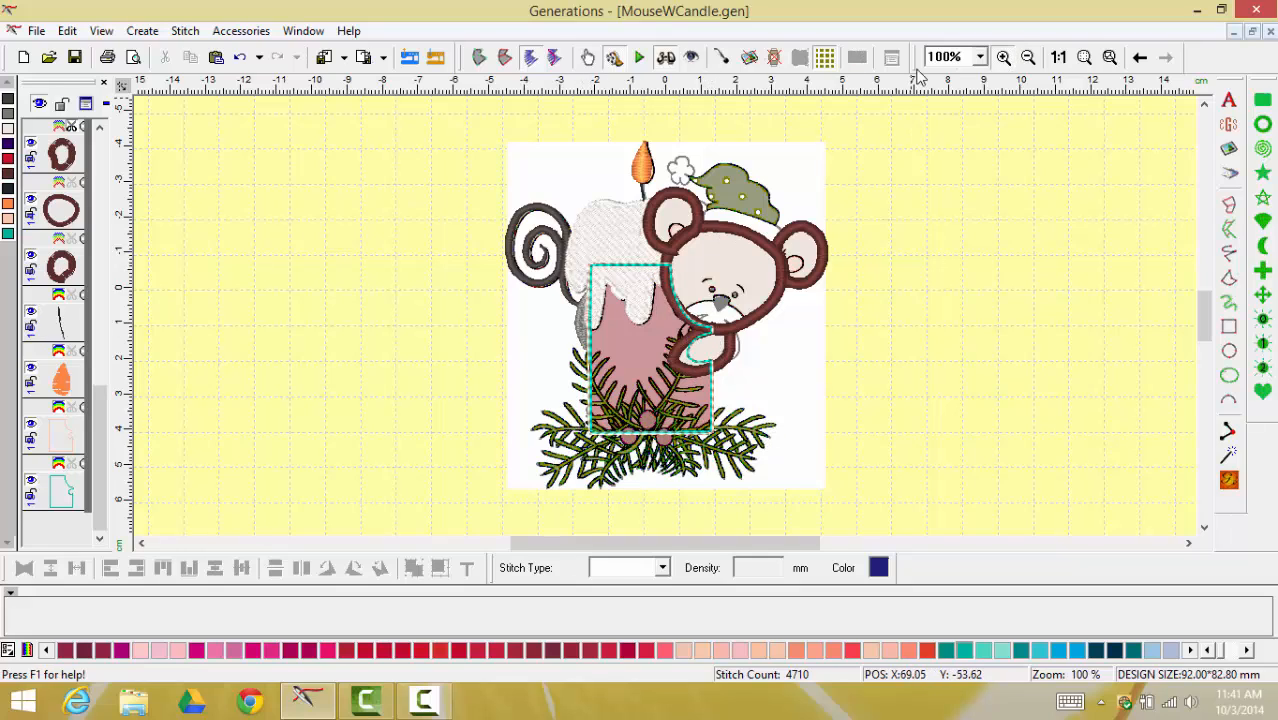
{"action": "left_click_drag", "start_coordinate": [508, 245], "coordinate": [766, 486]}
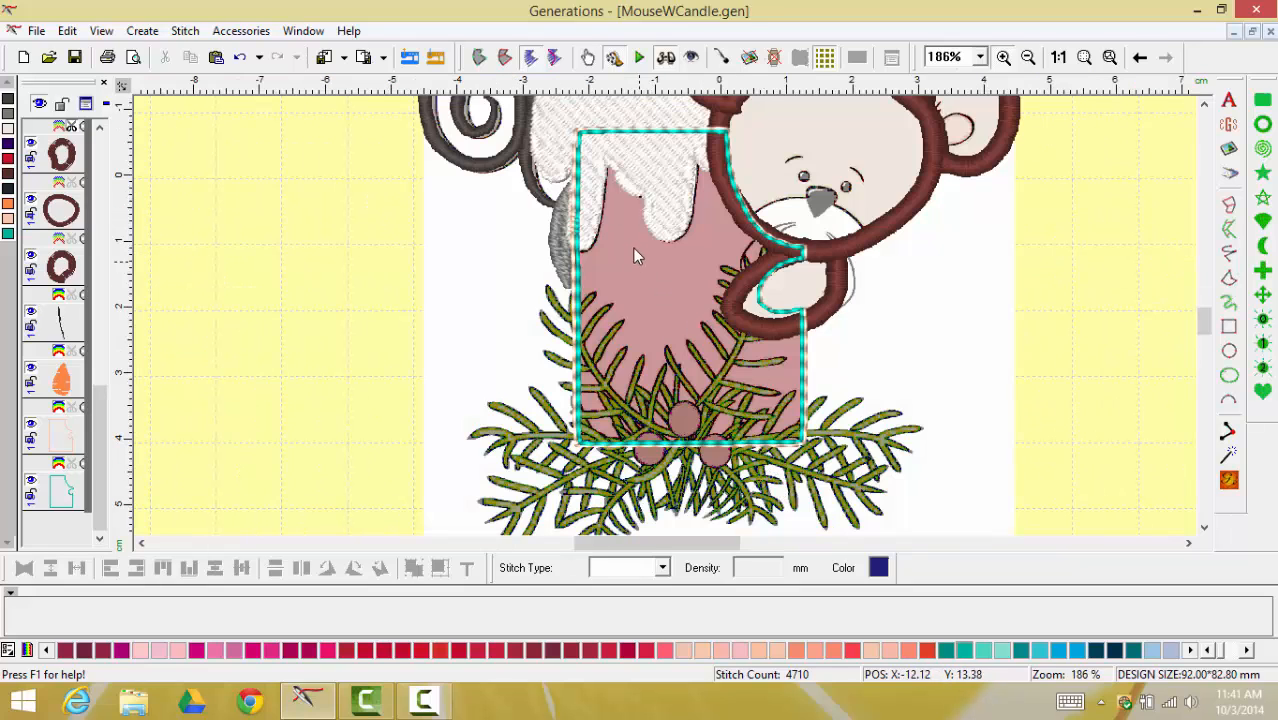
{"action": "right_click", "coordinate": [553, 127]}
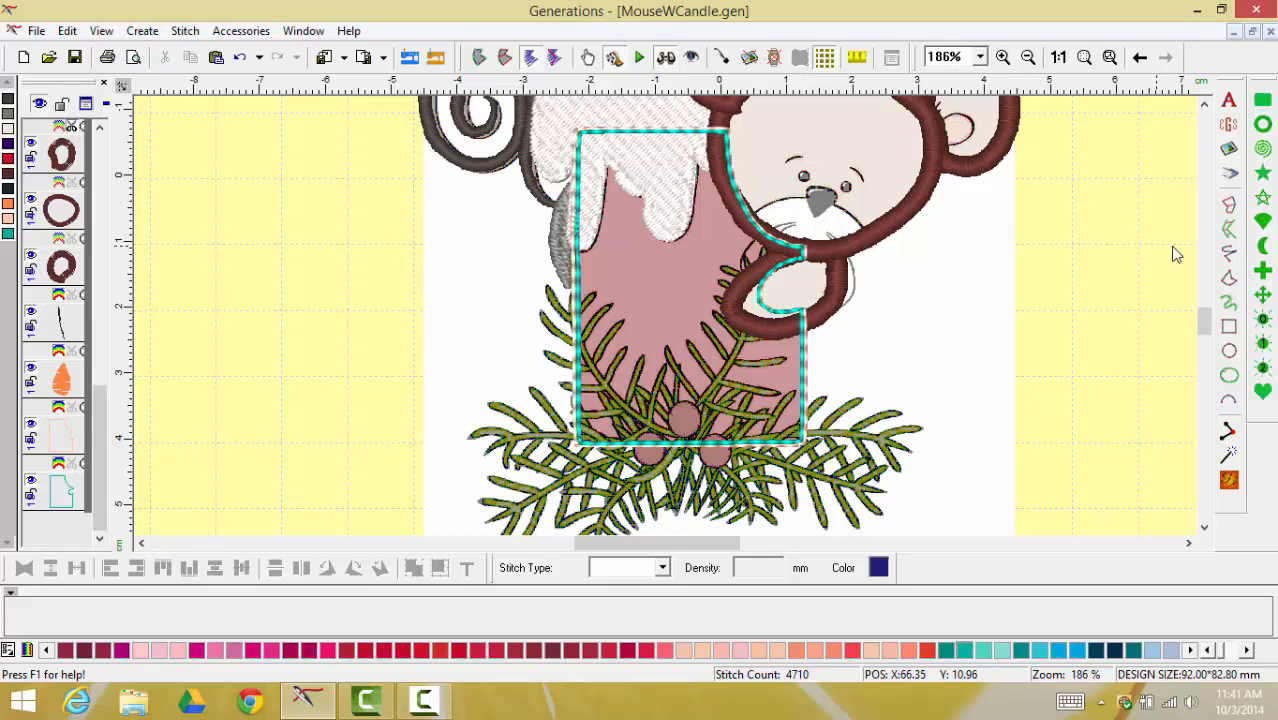
{"action": "left_click", "coordinate": [1230, 254]}
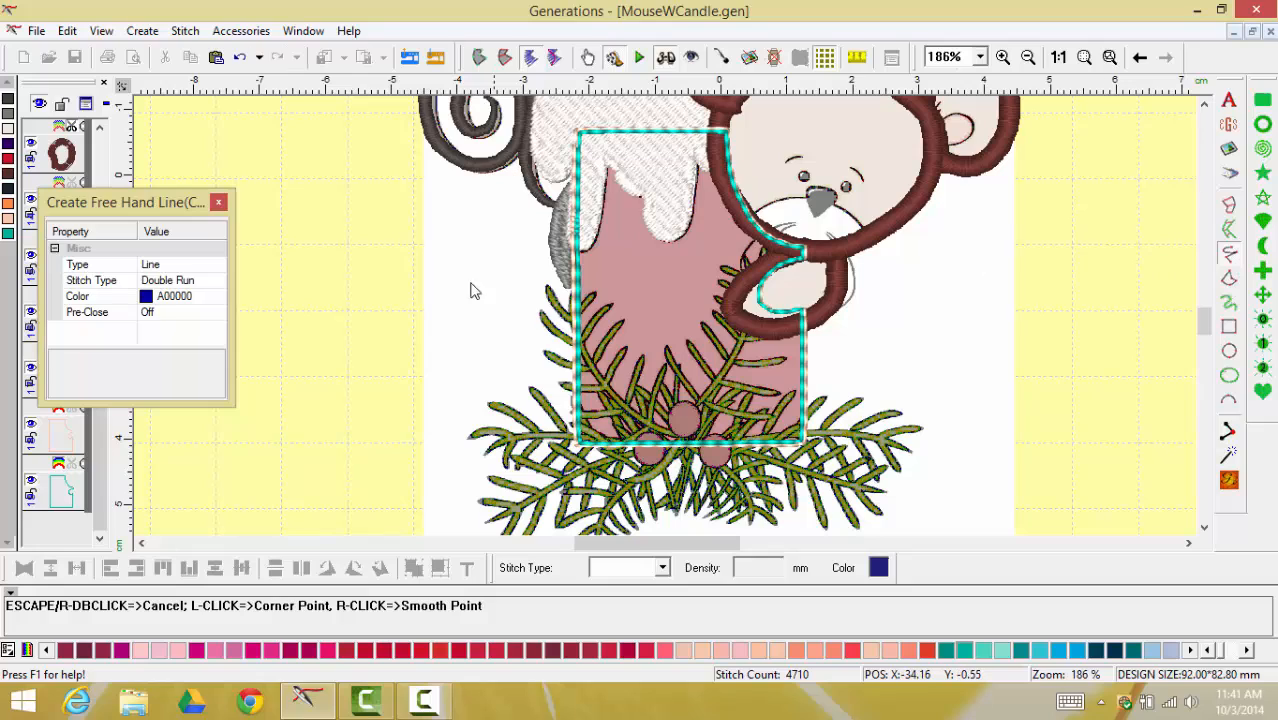
{"action": "left_click", "coordinate": [576, 234]}
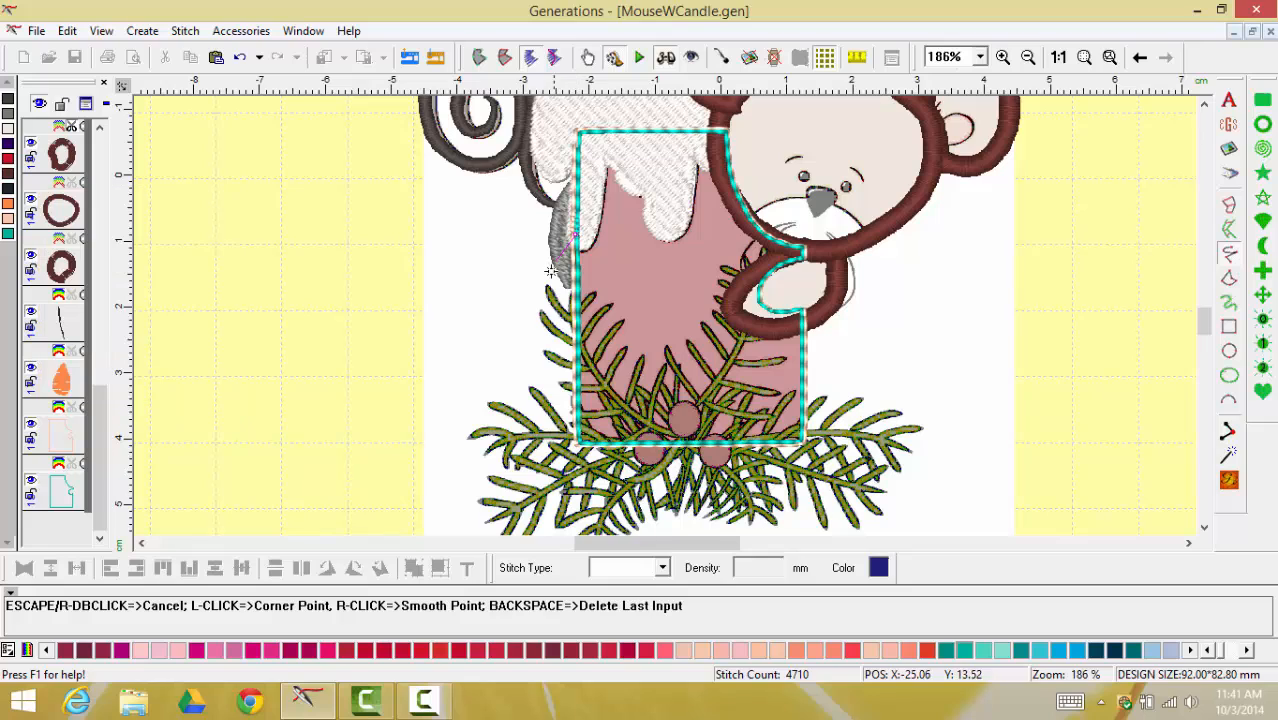
{"action": "left_click", "coordinate": [576, 444]}
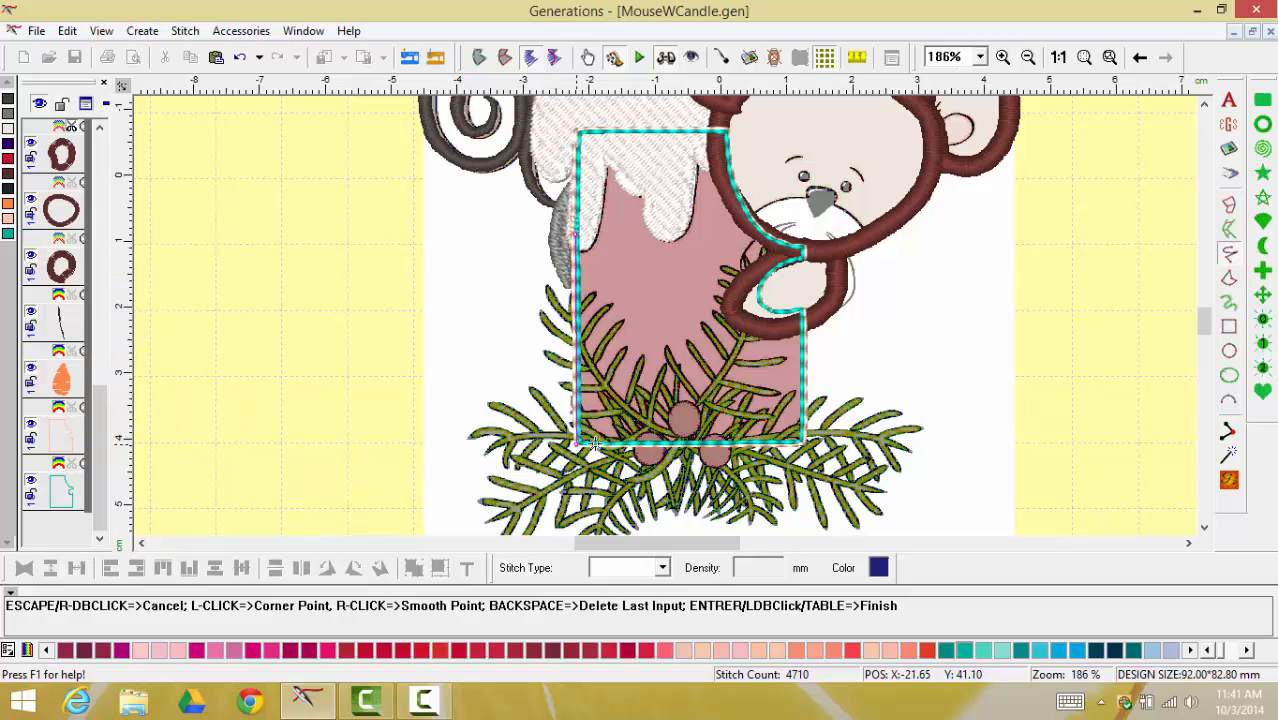
{"action": "left_click", "coordinate": [801, 443]}
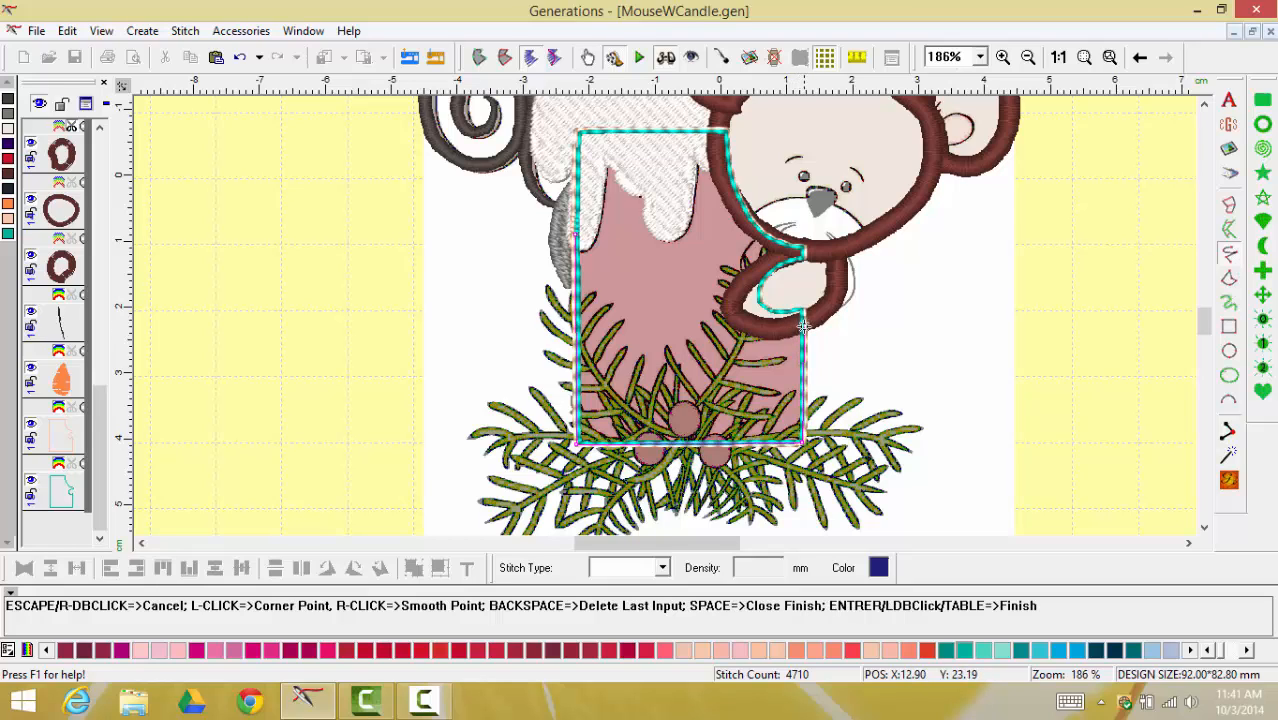
{"action": "double_click", "coordinate": [803, 327]}
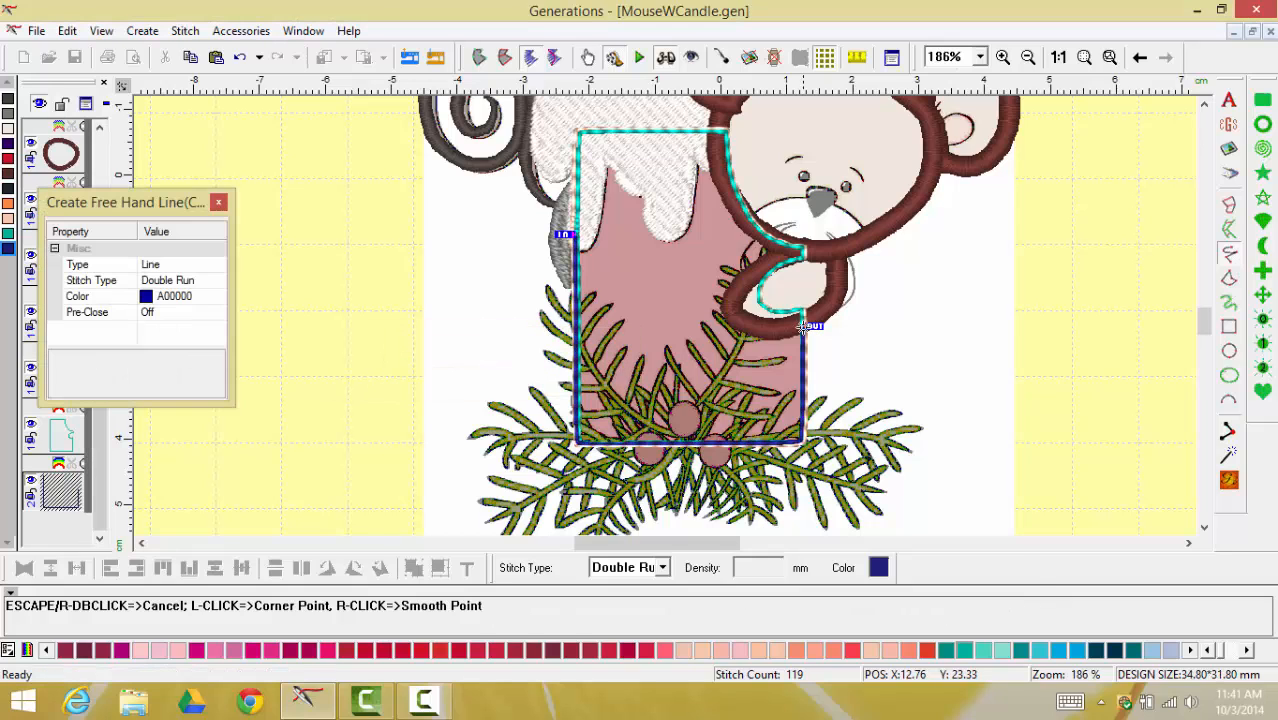
{"action": "left_click", "coordinate": [218, 202]}
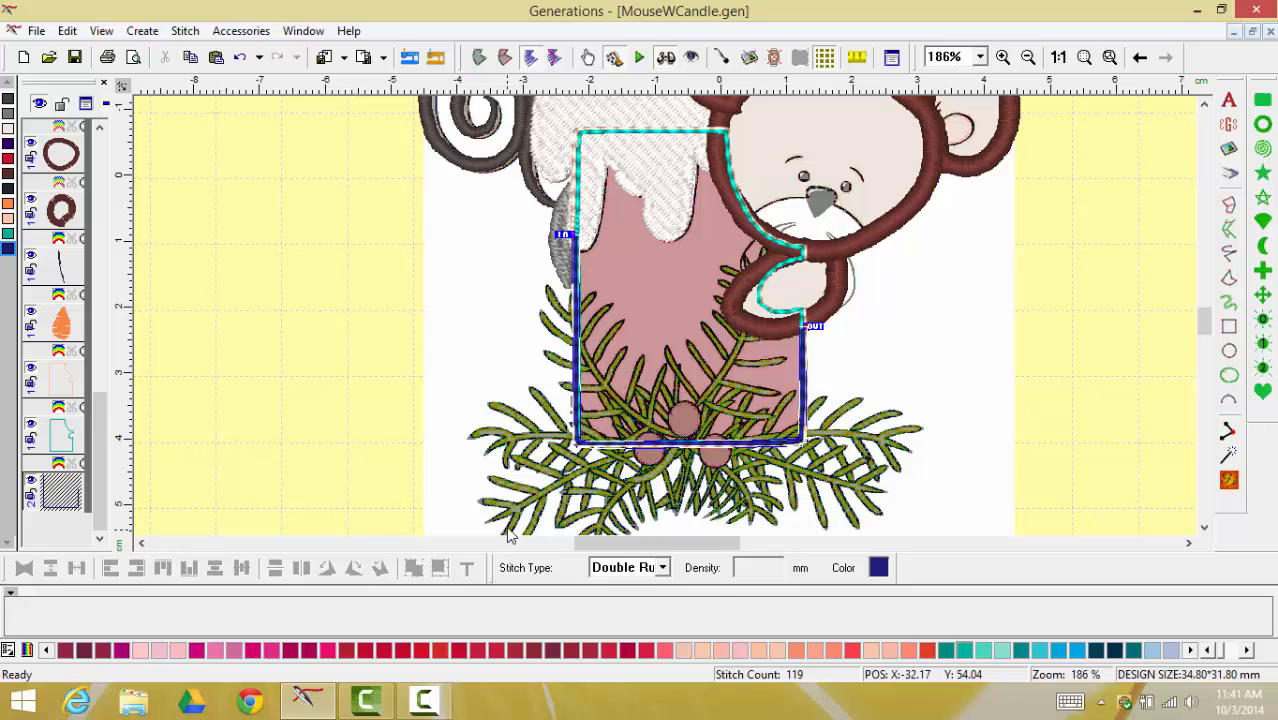
Change the open line along the candle's sides and base to a Satin Border and review its satin and line settings
{"action": "left_click", "coordinate": [893, 59]}
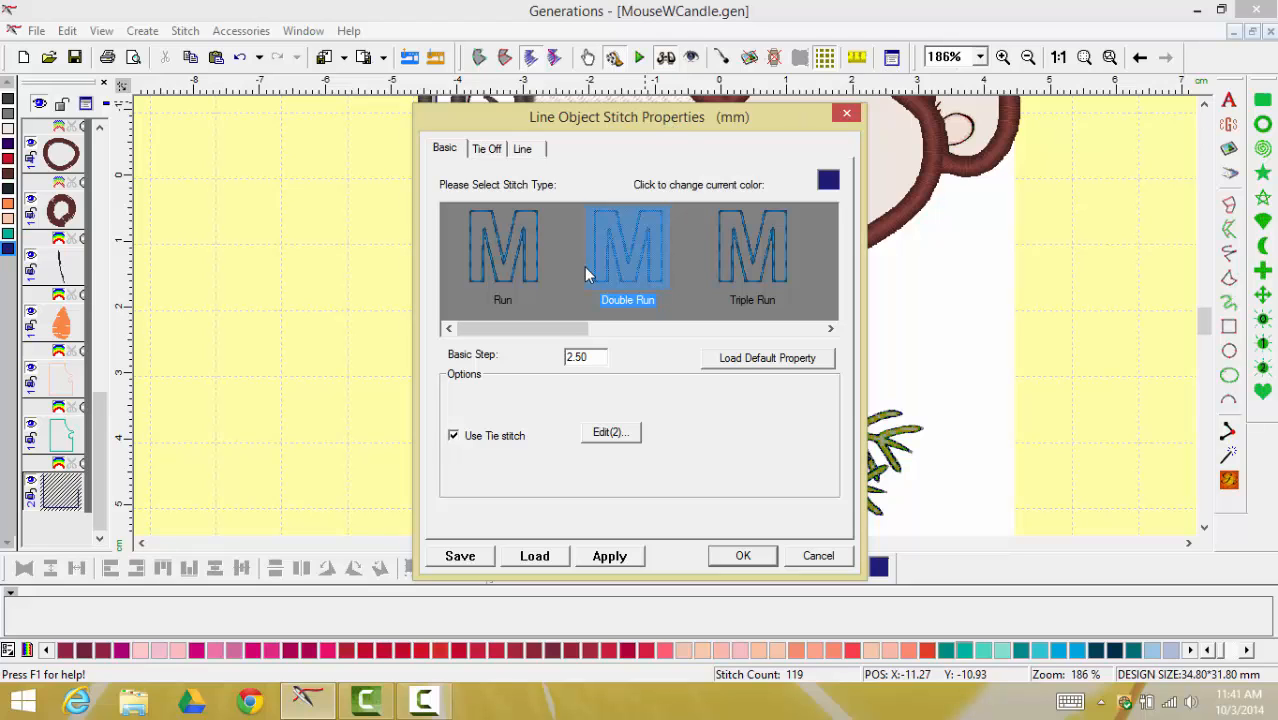
{"action": "left_click_drag", "start_coordinate": [537, 329], "coordinate": [670, 329]}
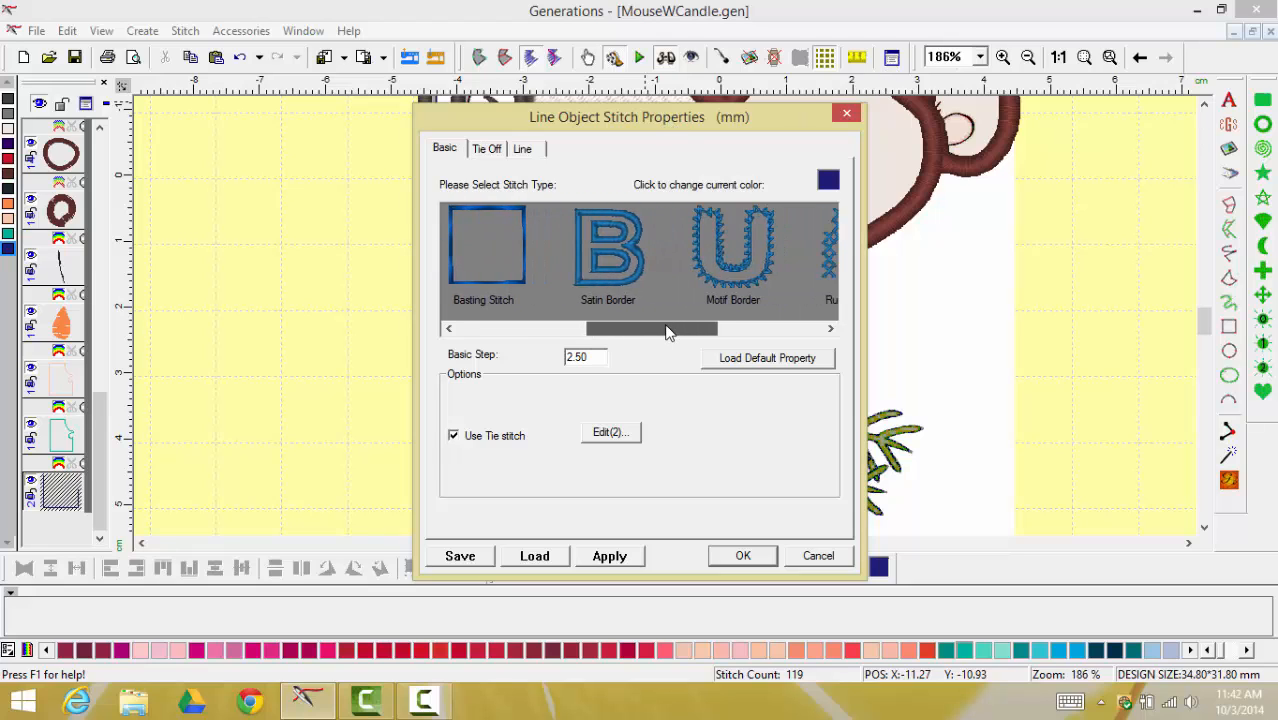
{"action": "left_click", "coordinate": [638, 264]}
{"action": "left_click_drag", "start_coordinate": [686, 120], "coordinate": [351, 62]}
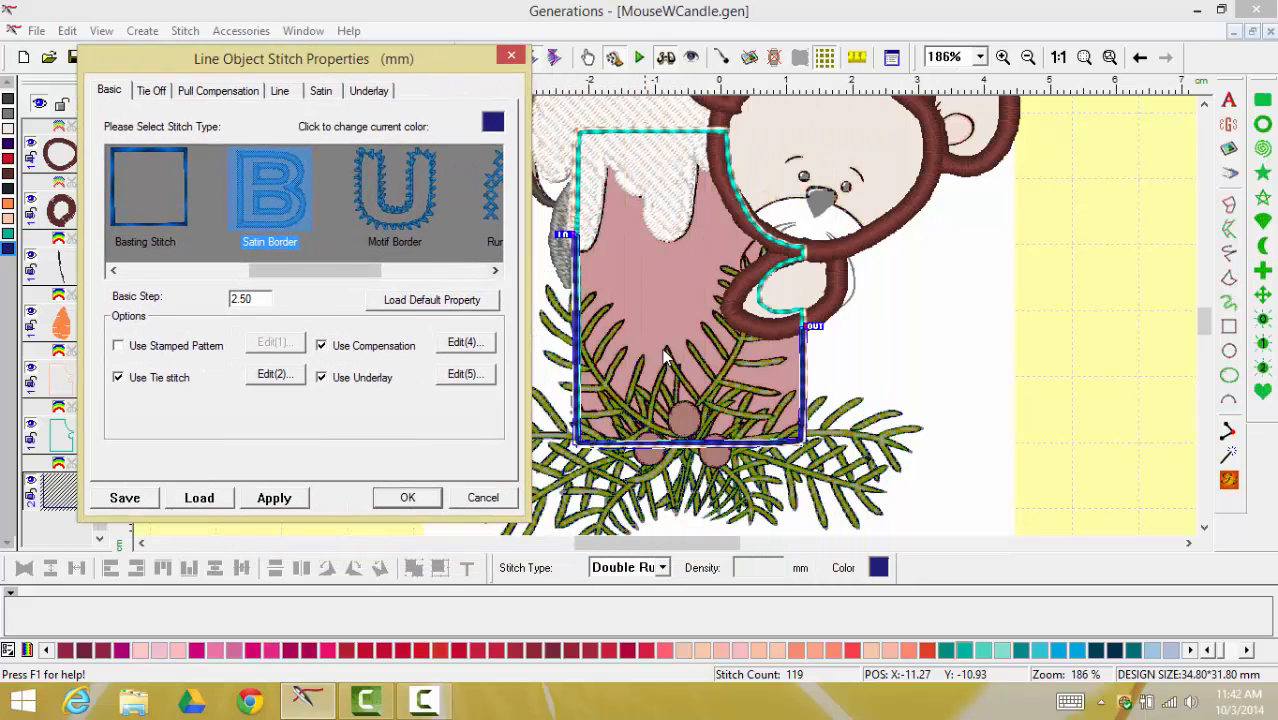
{"action": "left_click", "coordinate": [316, 92]}
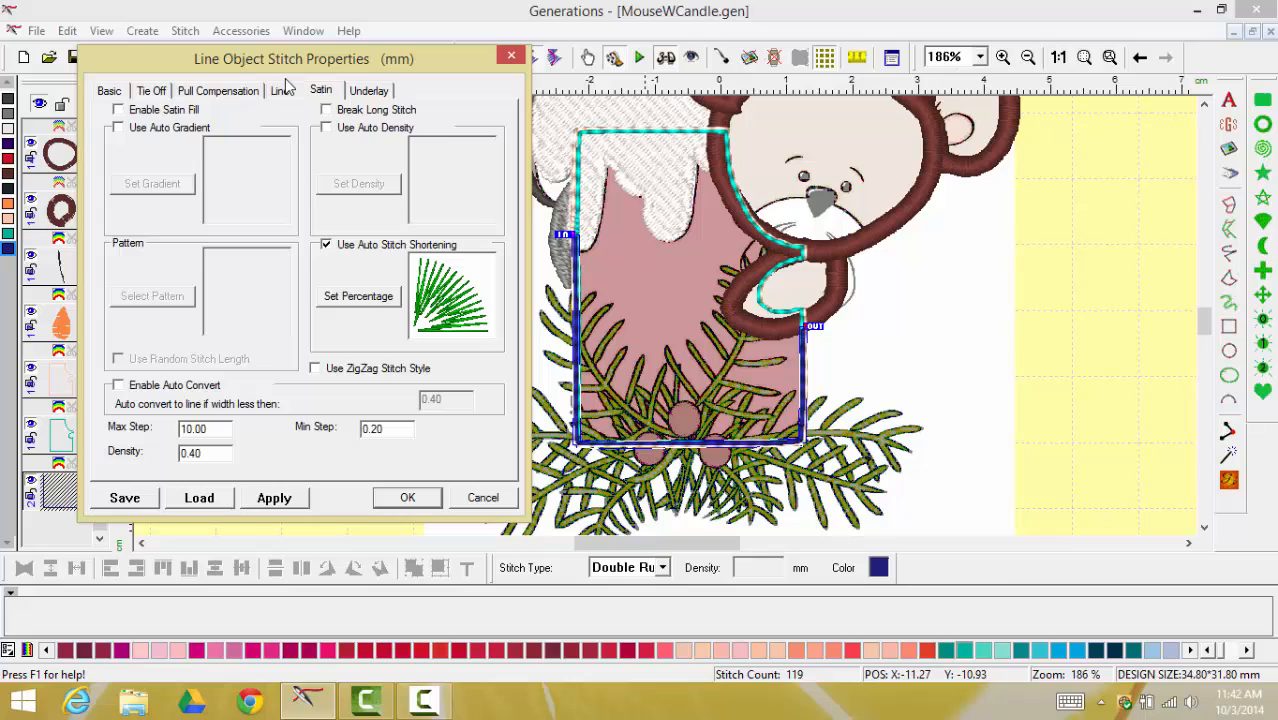
{"action": "left_click", "coordinate": [283, 91]}
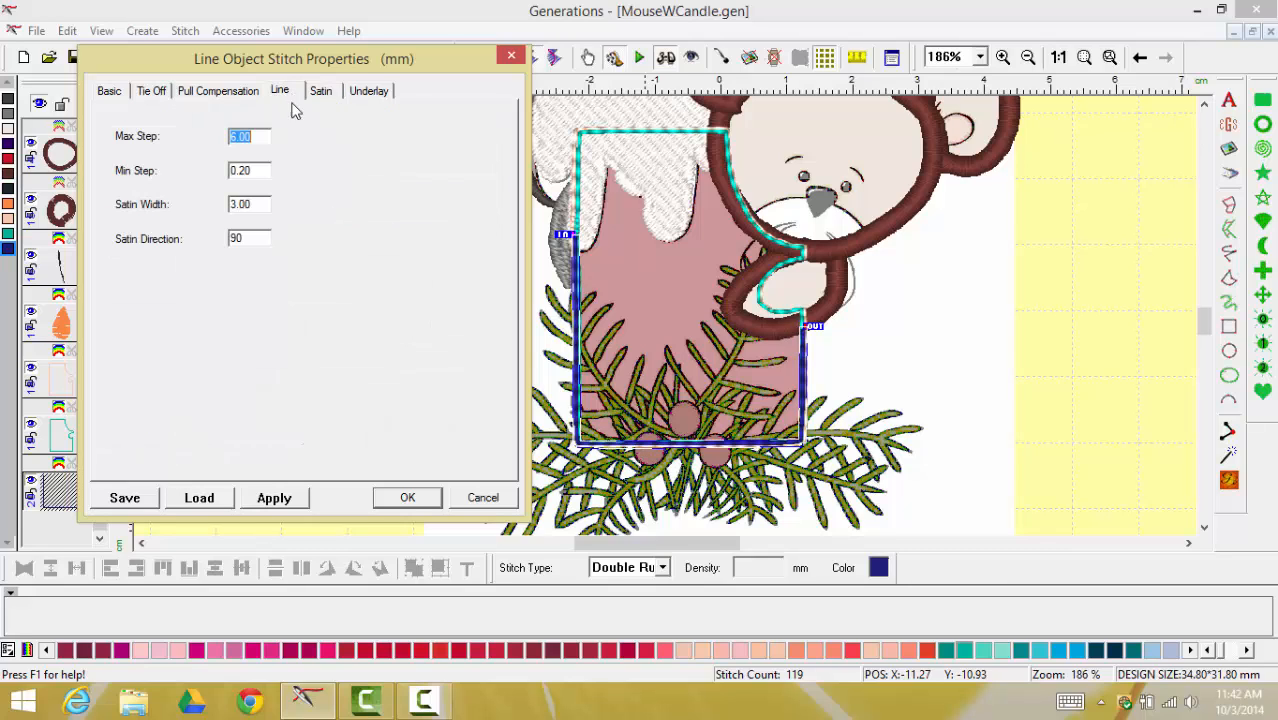
{"action": "double_click", "coordinate": [260, 204]}
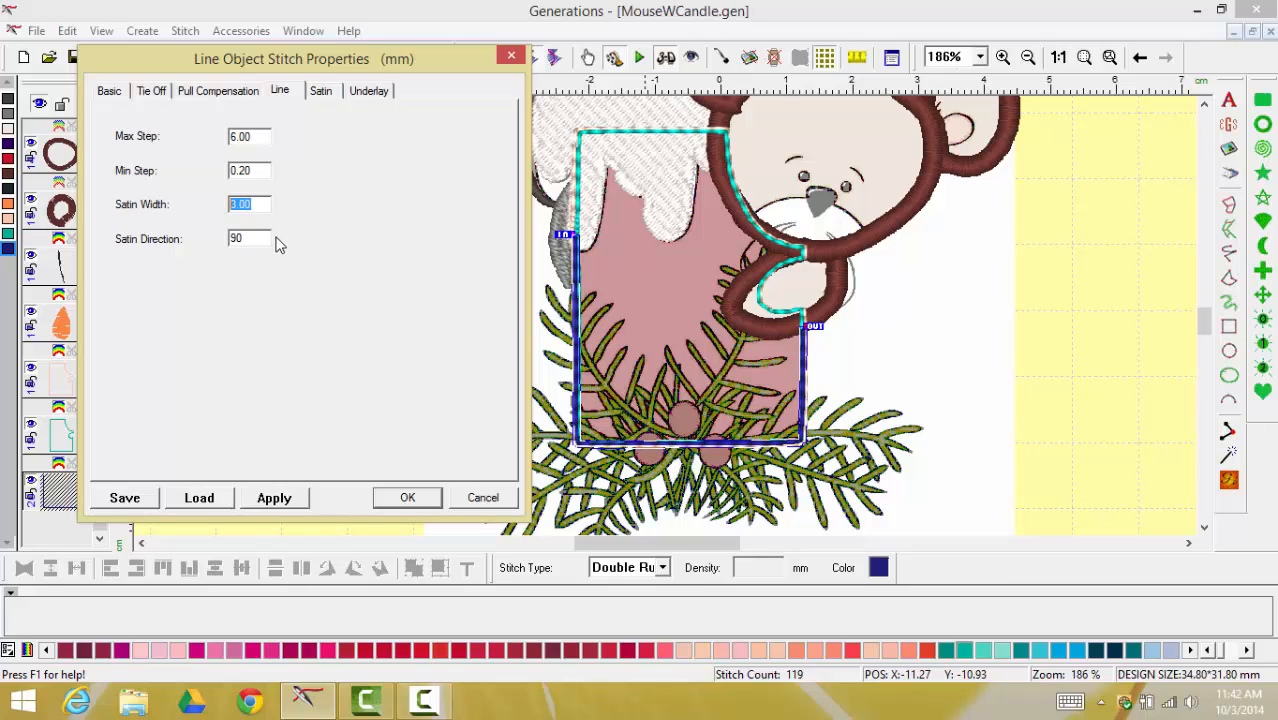
{"action": "key", "text": "Tab"}
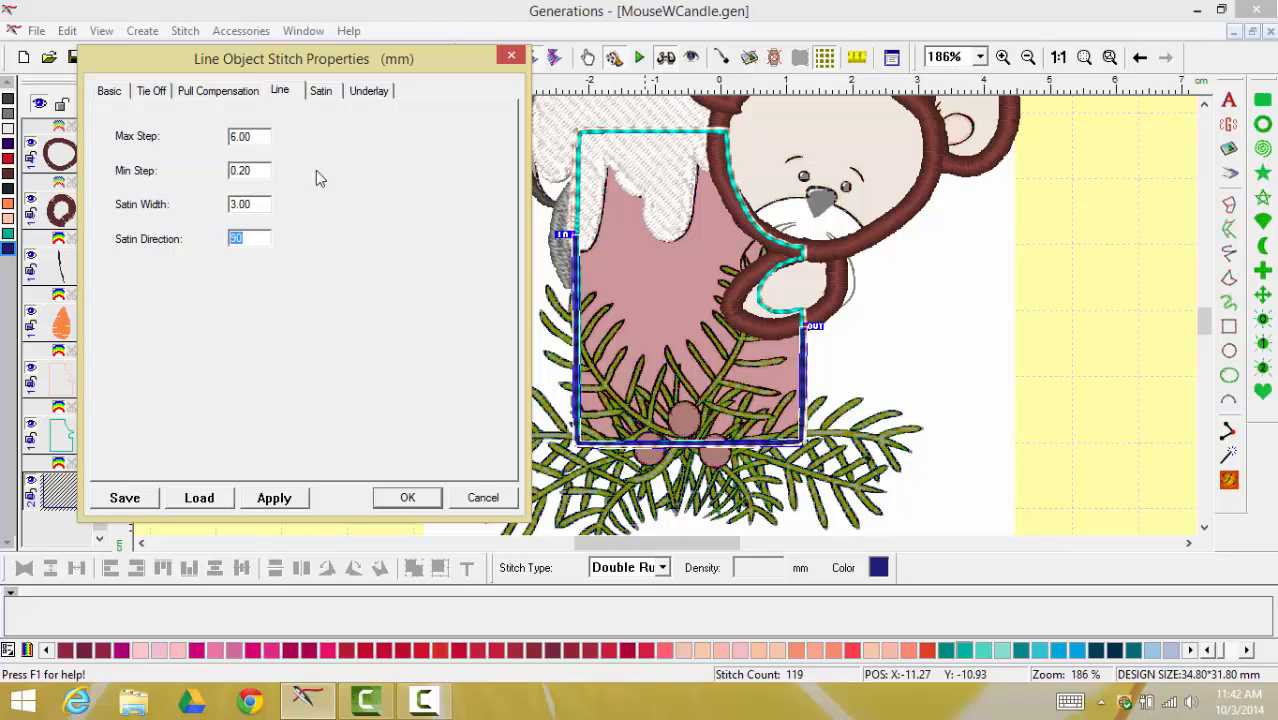
{"action": "left_click", "coordinate": [408, 499]}
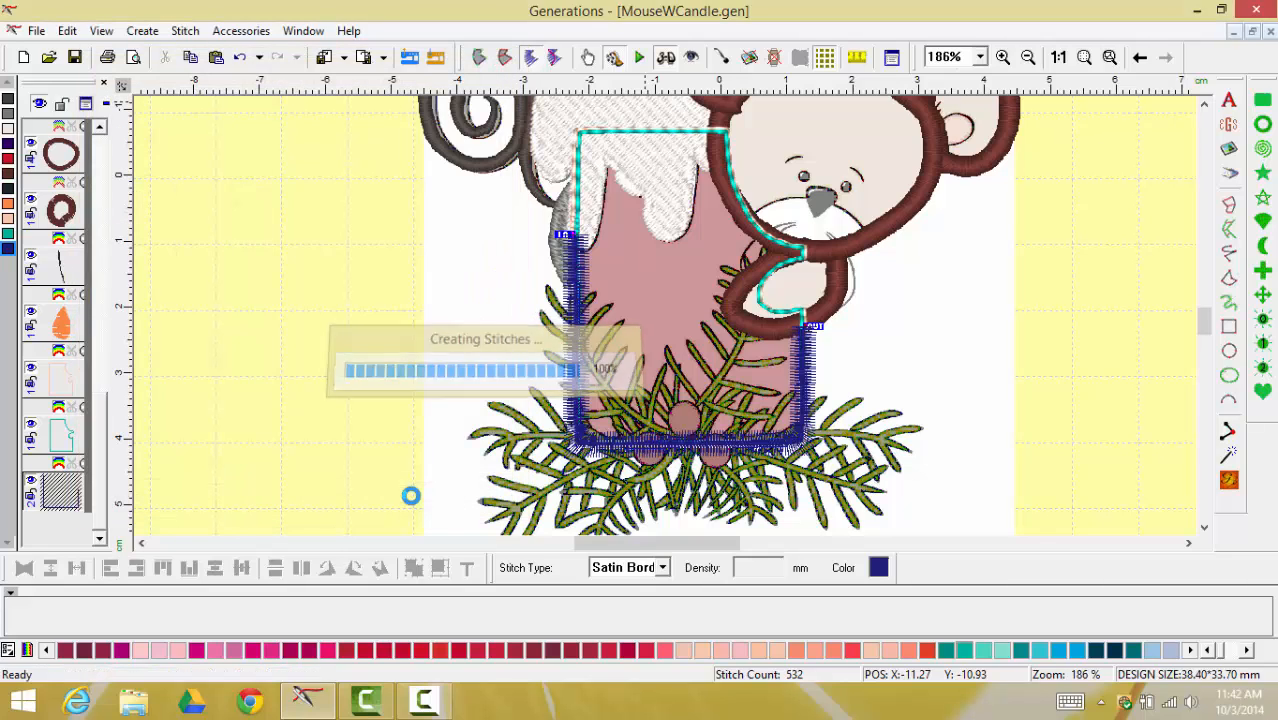
{"action": "left_click", "coordinate": [1145, 366]}
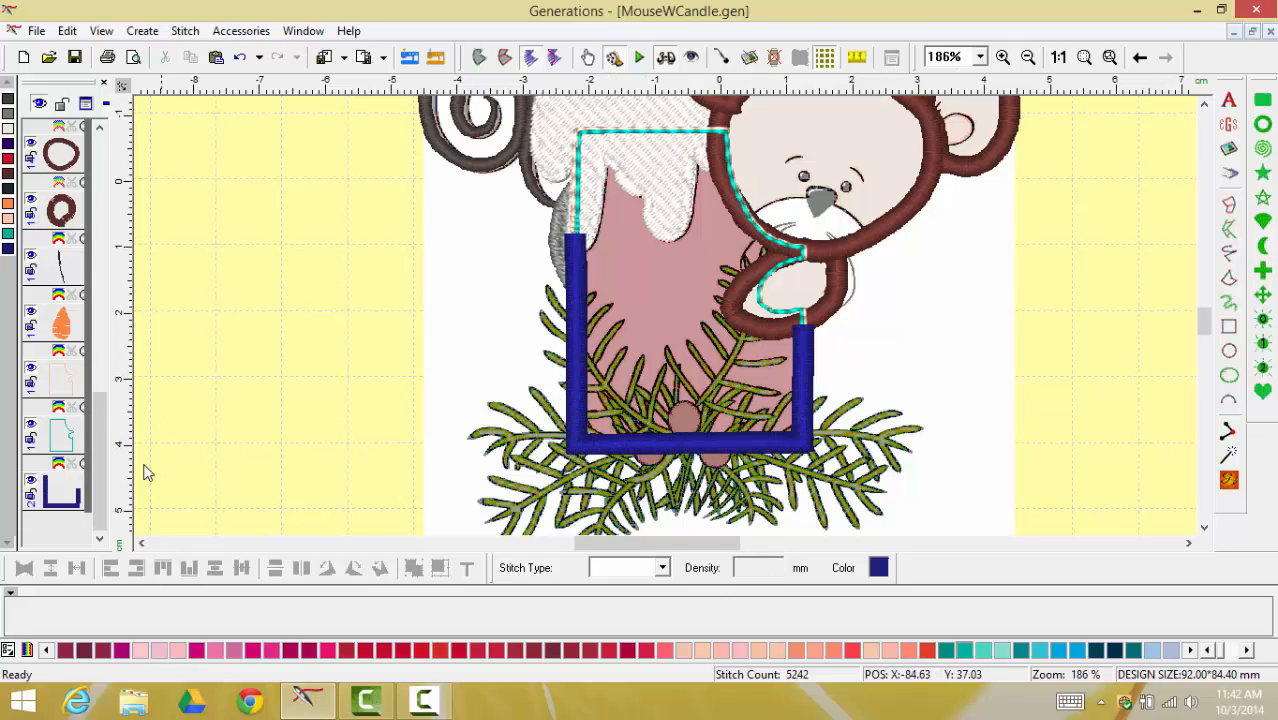
Move the two candle outlines and the satin border to the start of the stitching order, with the gray shaded piece placed before them
{"action": "left_click", "coordinate": [45, 380]}
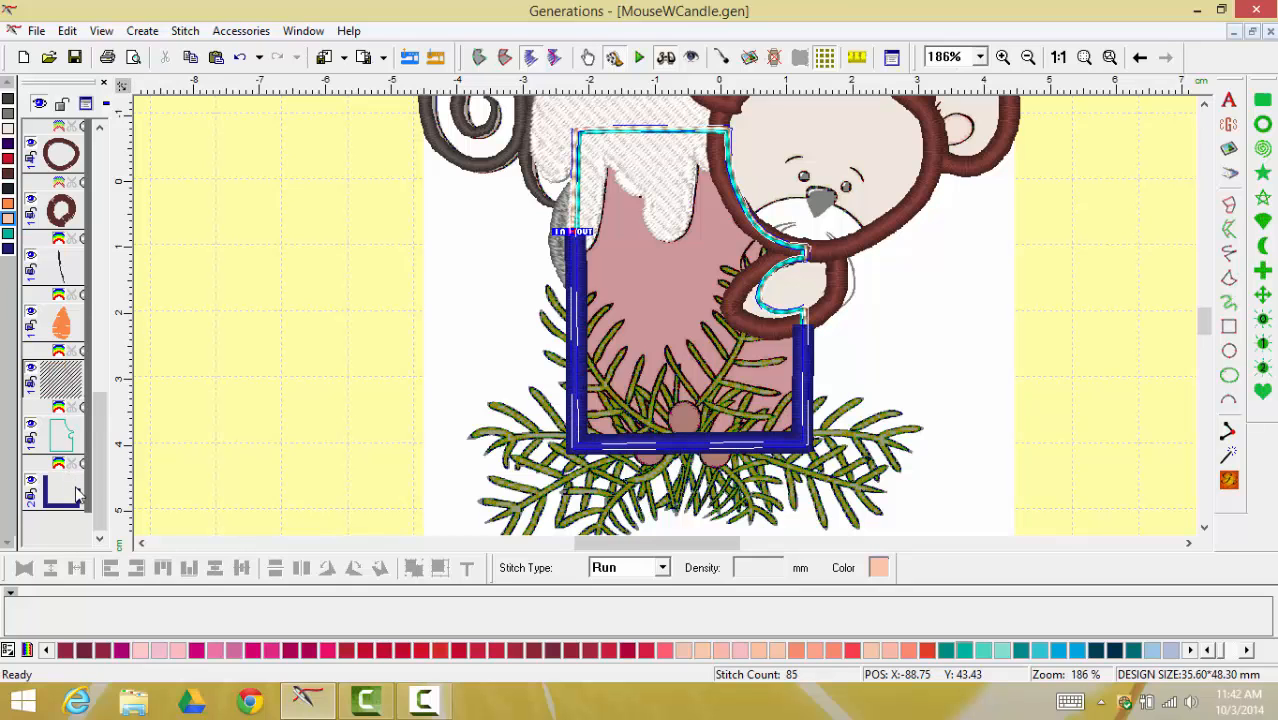
{"action": "left_click_drag", "start_coordinate": [78, 497], "coordinate": [84, 155]}
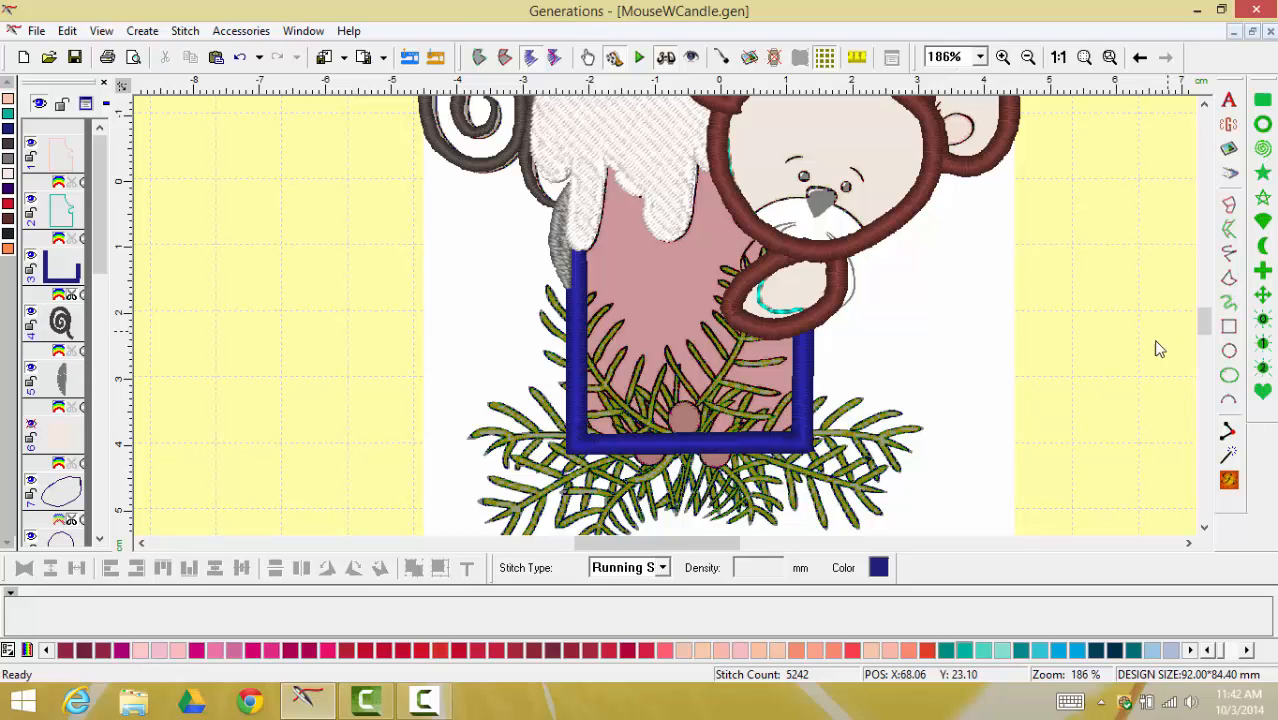
{"action": "left_click", "coordinate": [68, 378]}
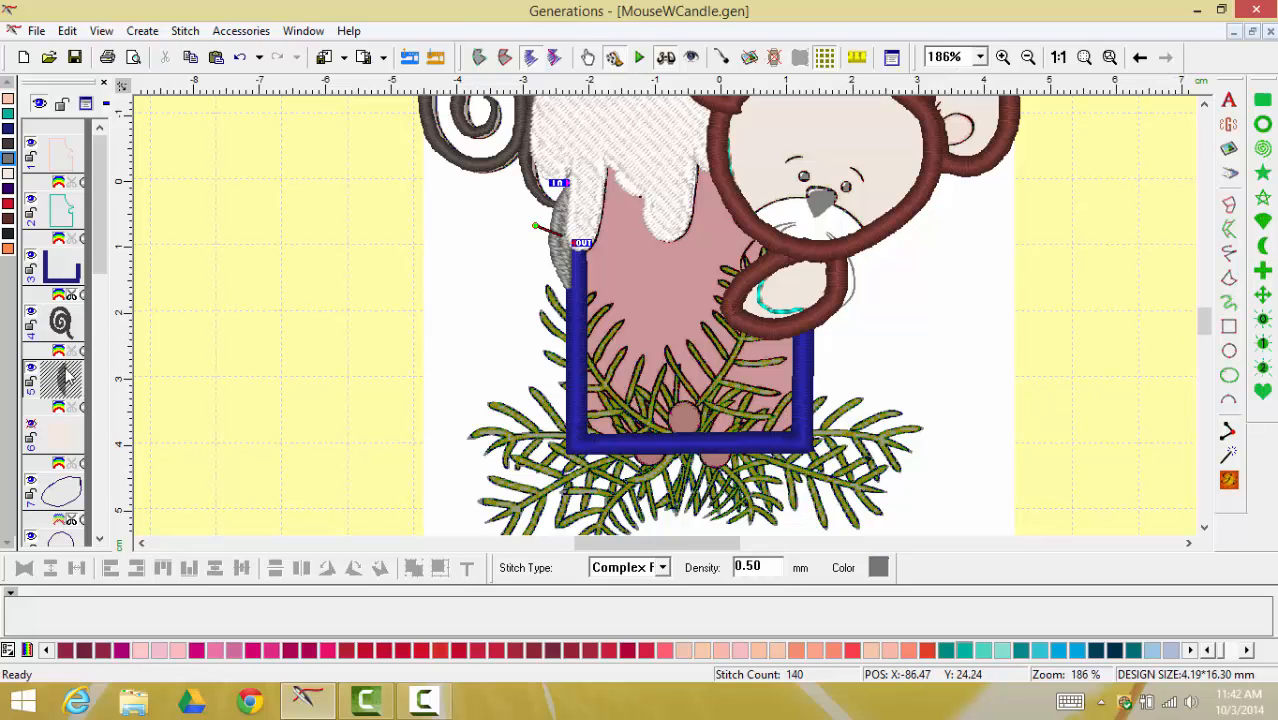
{"action": "left_click_drag", "start_coordinate": [68, 378], "coordinate": [55, 135]}
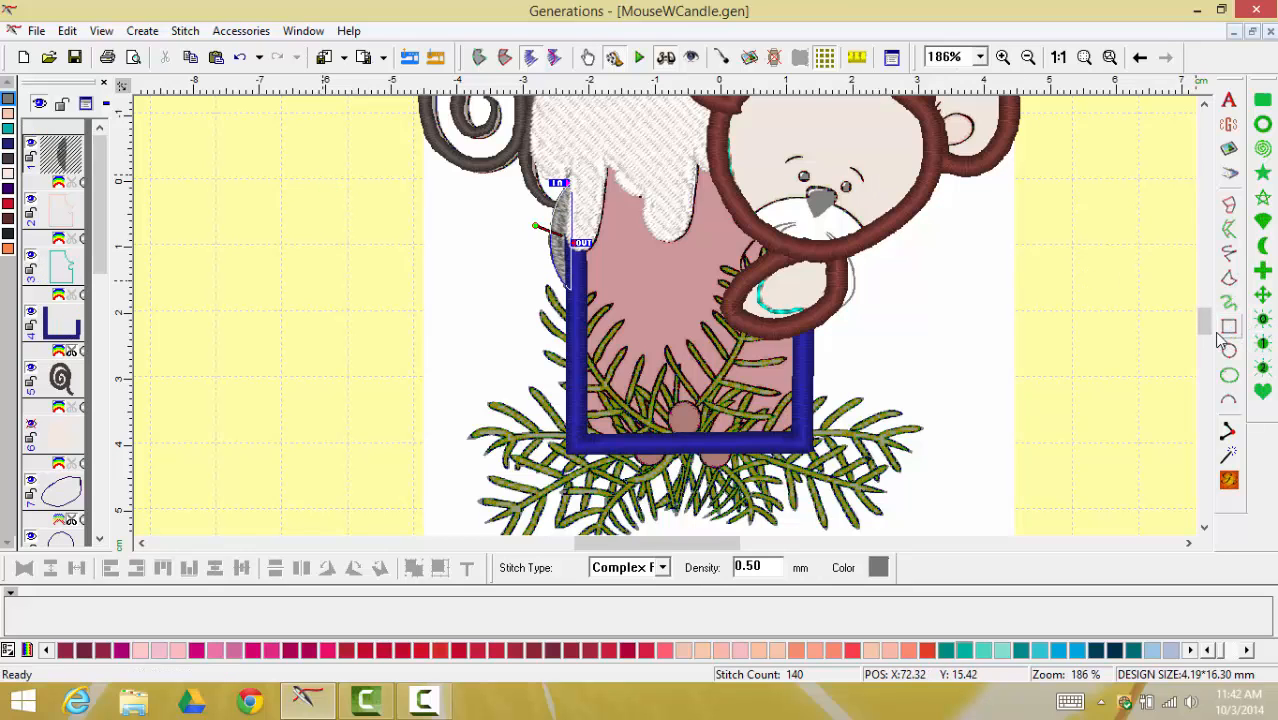
Move the brown satin border of the mouse's left ear aside and back to check the outline beneath it
{"action": "left_click_drag", "start_coordinate": [1204, 322], "coordinate": [1197, 305]}
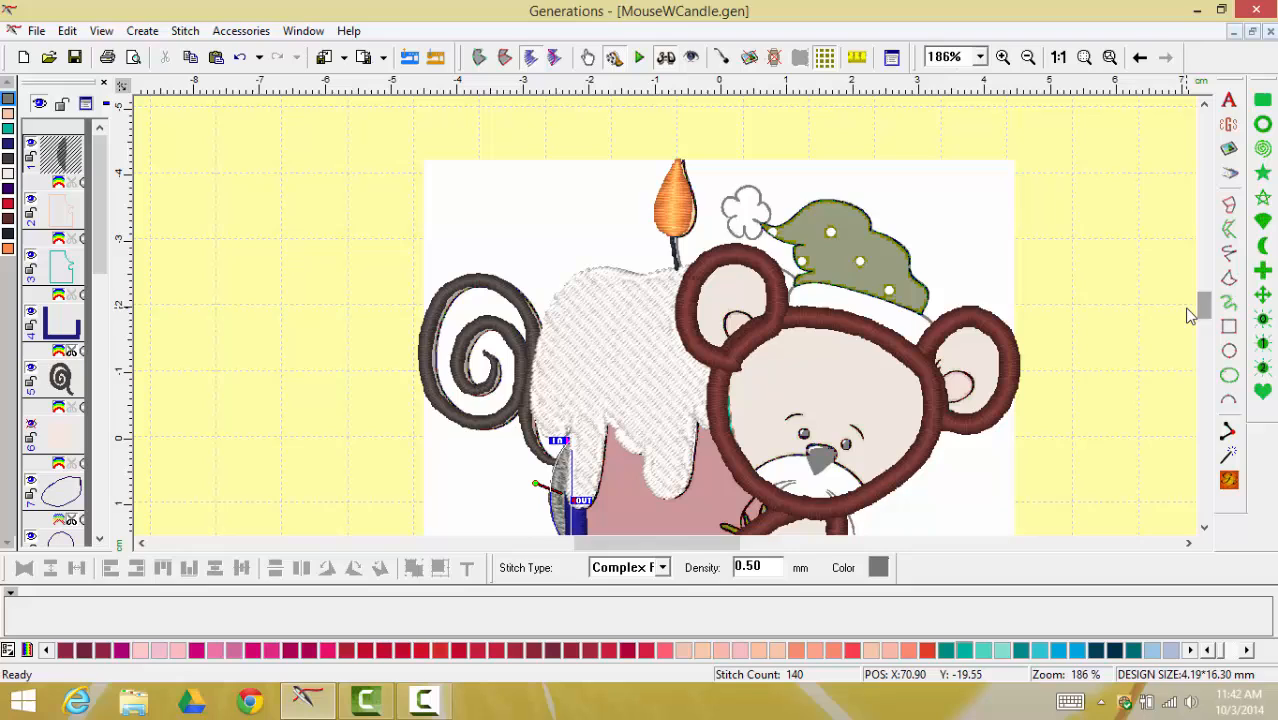
{"action": "left_click", "coordinate": [774, 281]}
{"action": "left_click_drag", "start_coordinate": [774, 281], "coordinate": [708, 253]}
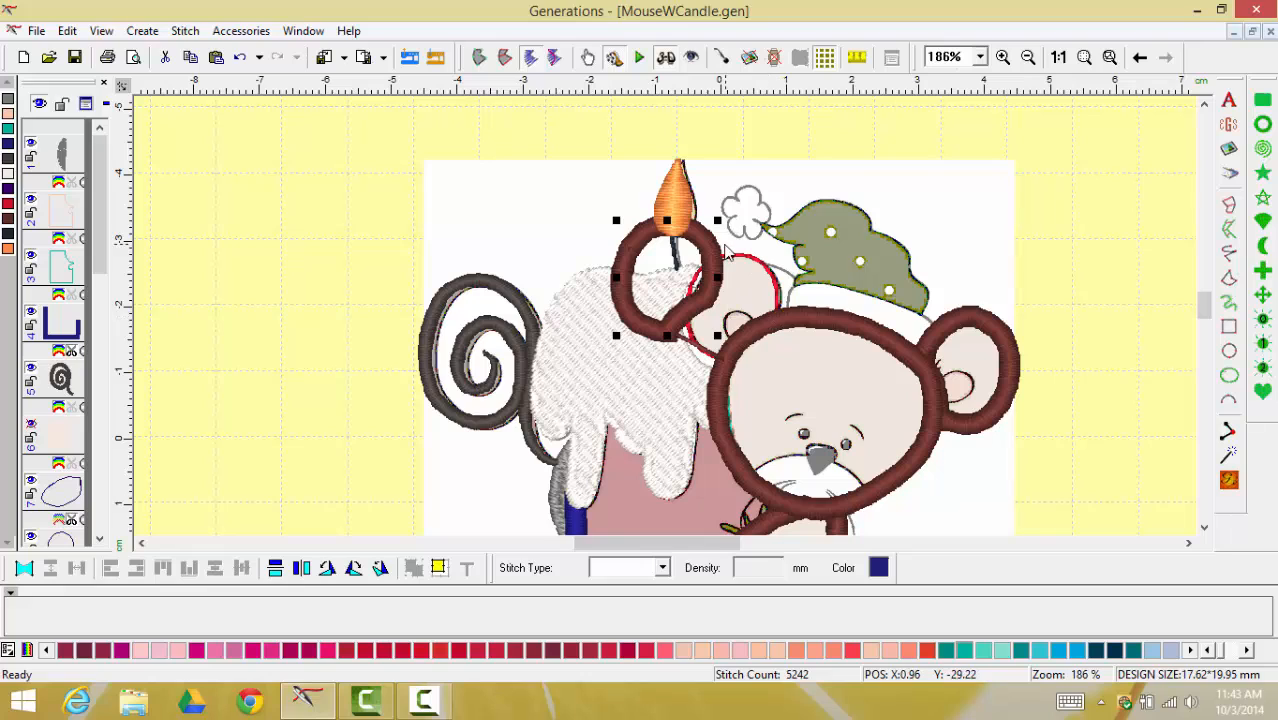
{"action": "left_click_drag", "start_coordinate": [700, 248], "coordinate": [765, 292]}
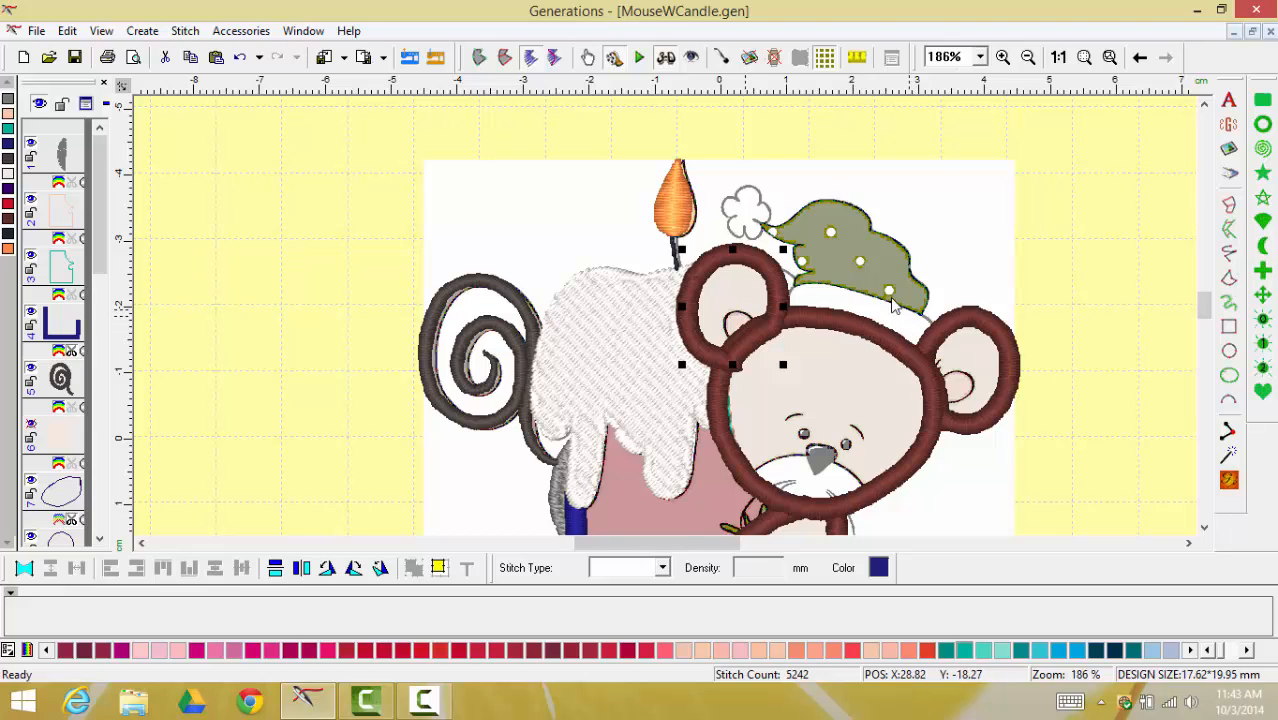
Delete the brown satin borders around the mouse's head and both ears
{"action": "left_click", "coordinate": [828, 318]}
{"action": "key", "text": "Delete"}
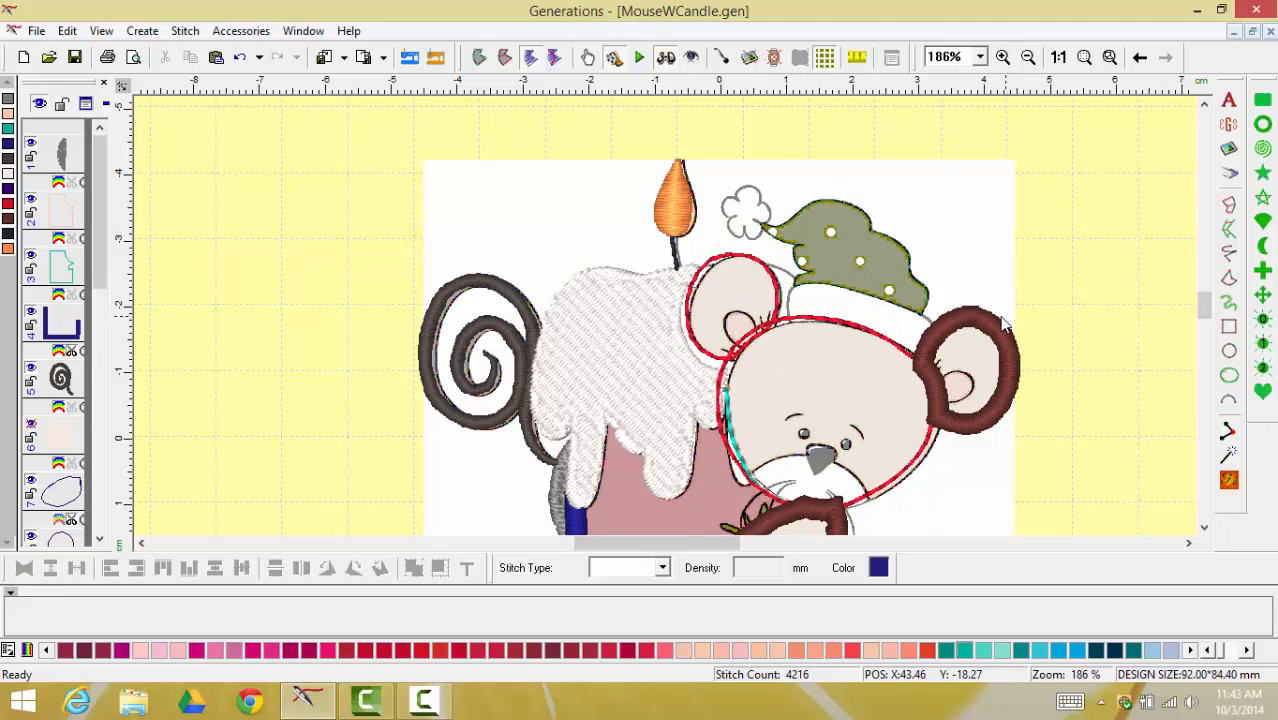
{"action": "left_click", "coordinate": [990, 326]}
{"action": "key", "text": "Delete"}
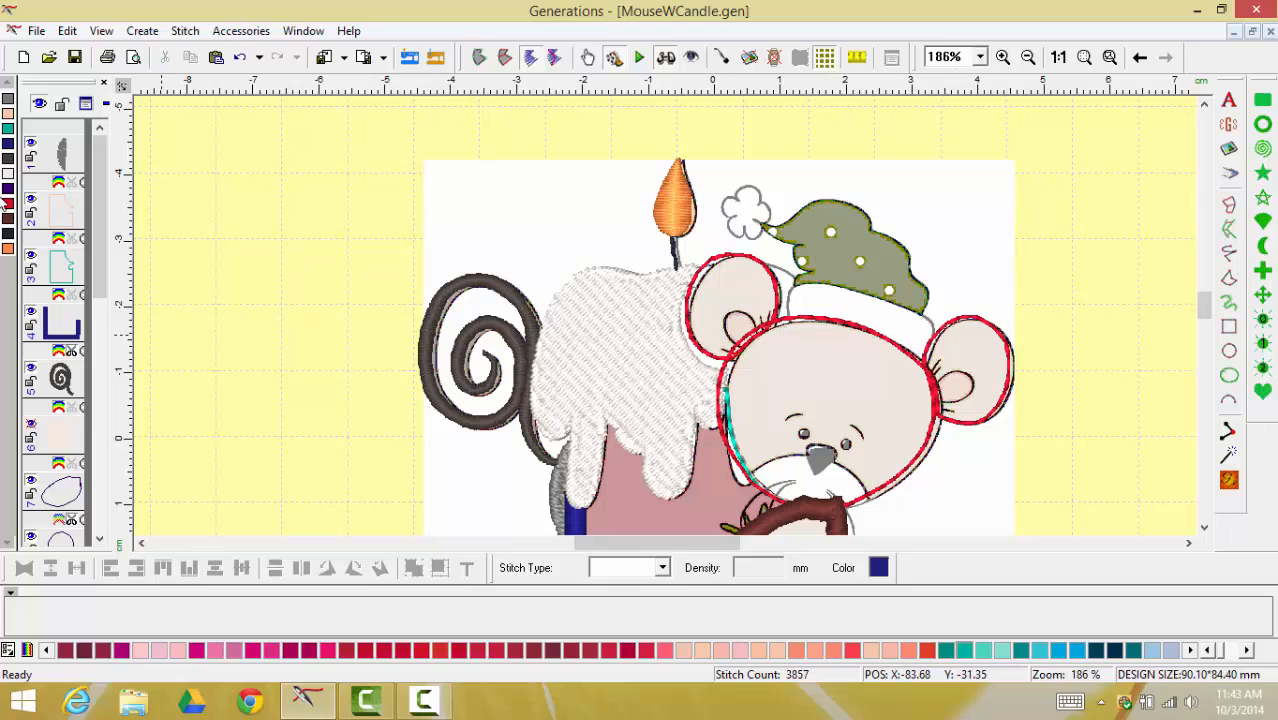
Delete all remaining navy and red outlines of the mouse together with the brown satin border around its paw
{"action": "left_click_drag", "start_coordinate": [92, 290], "coordinate": [118, 362]}
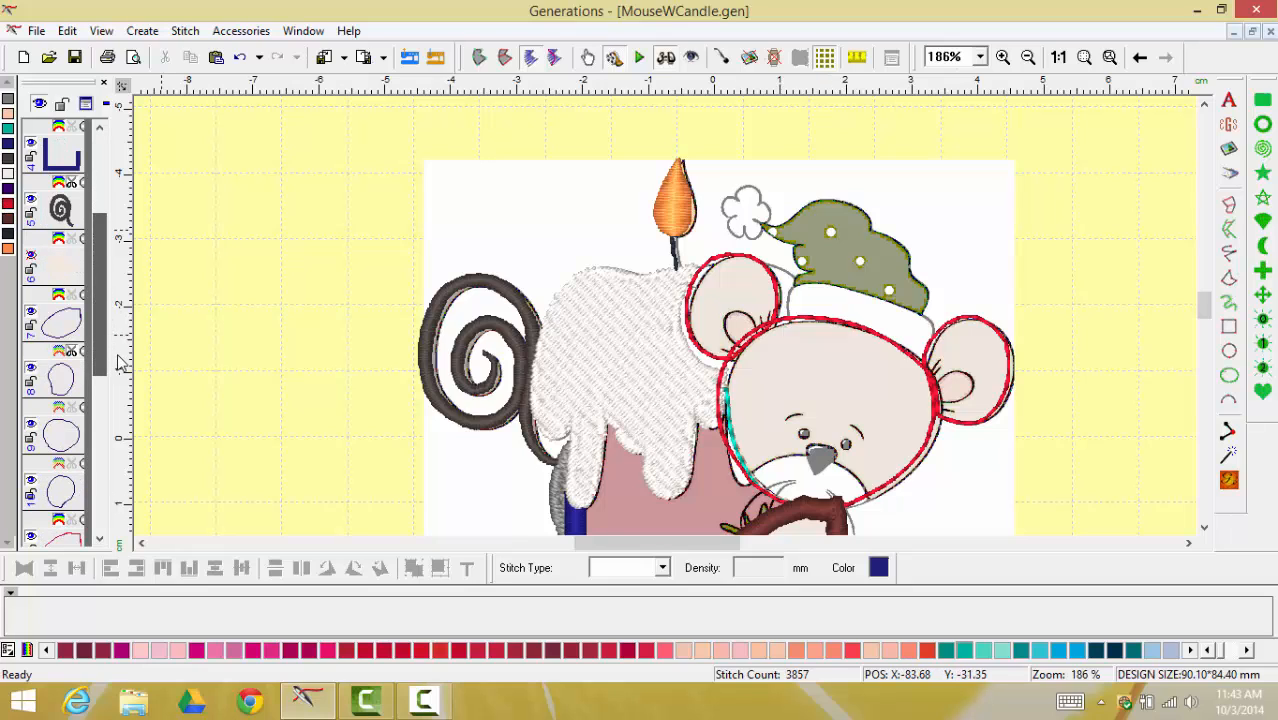
{"action": "left_click", "coordinate": [76, 302]}
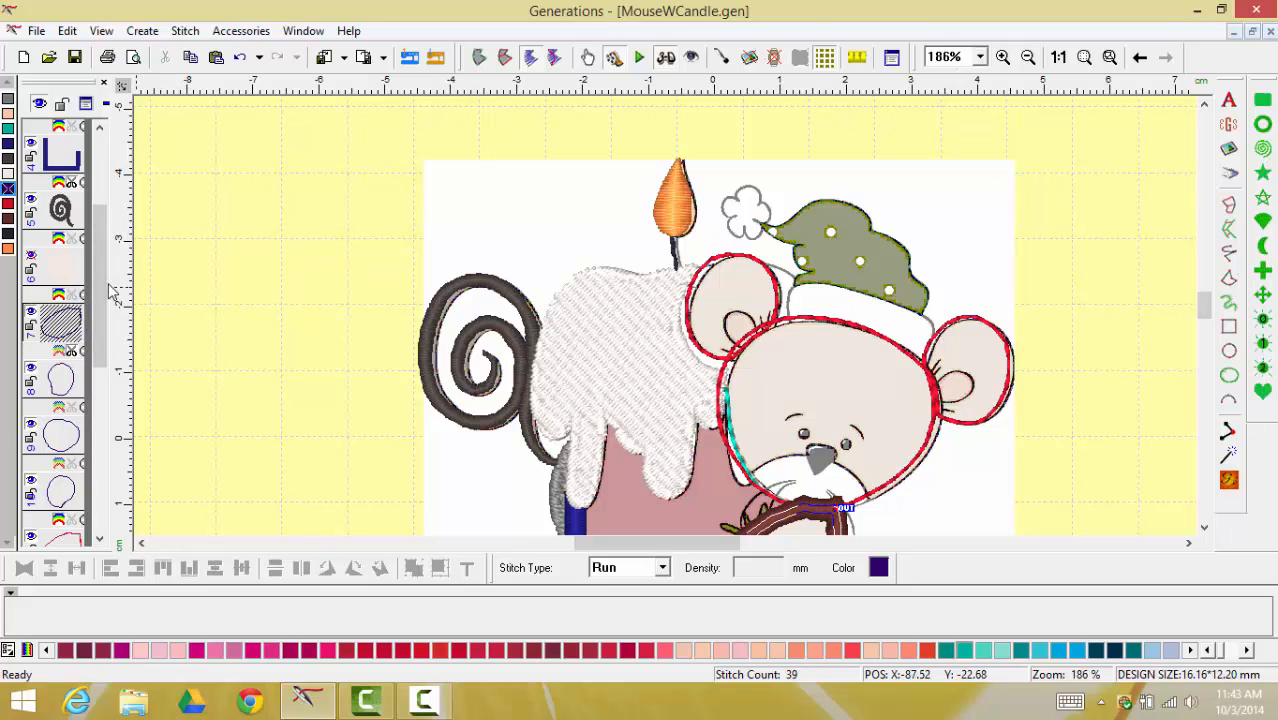
{"action": "left_click_drag", "start_coordinate": [104, 290], "coordinate": [110, 408]}
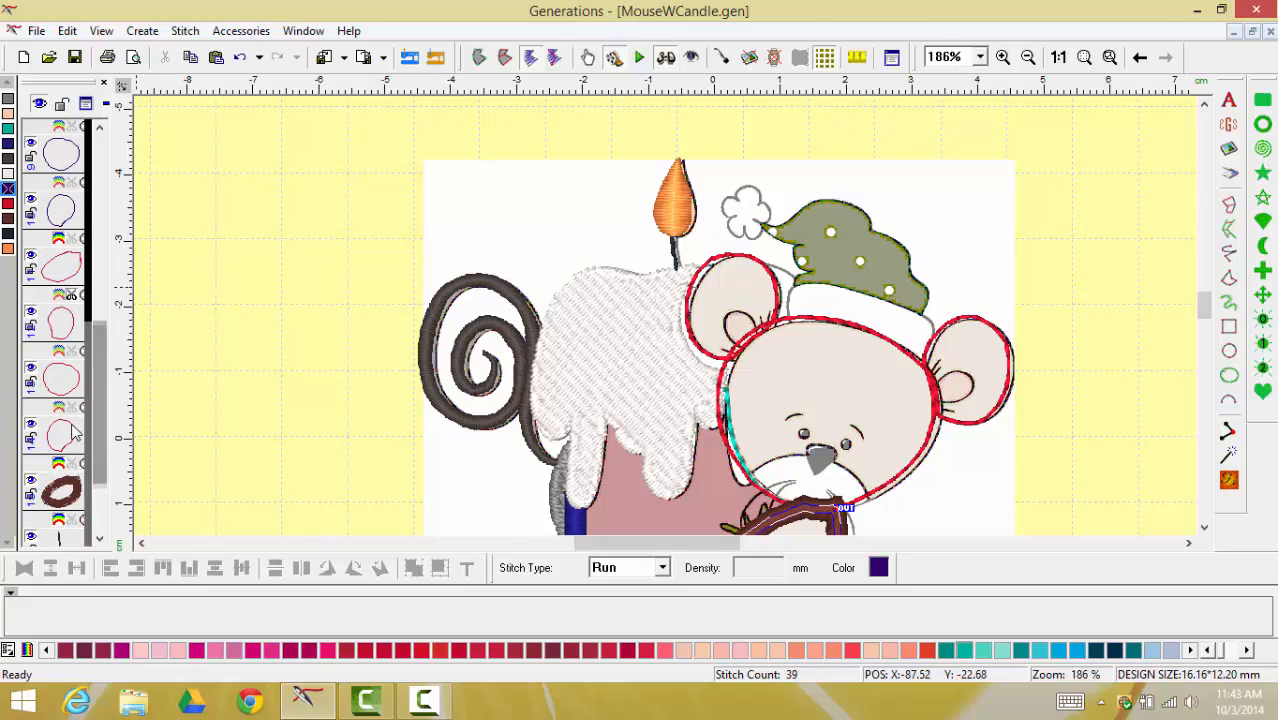
{"action": "left_click", "coordinate": [48, 505], "text": "shift"}
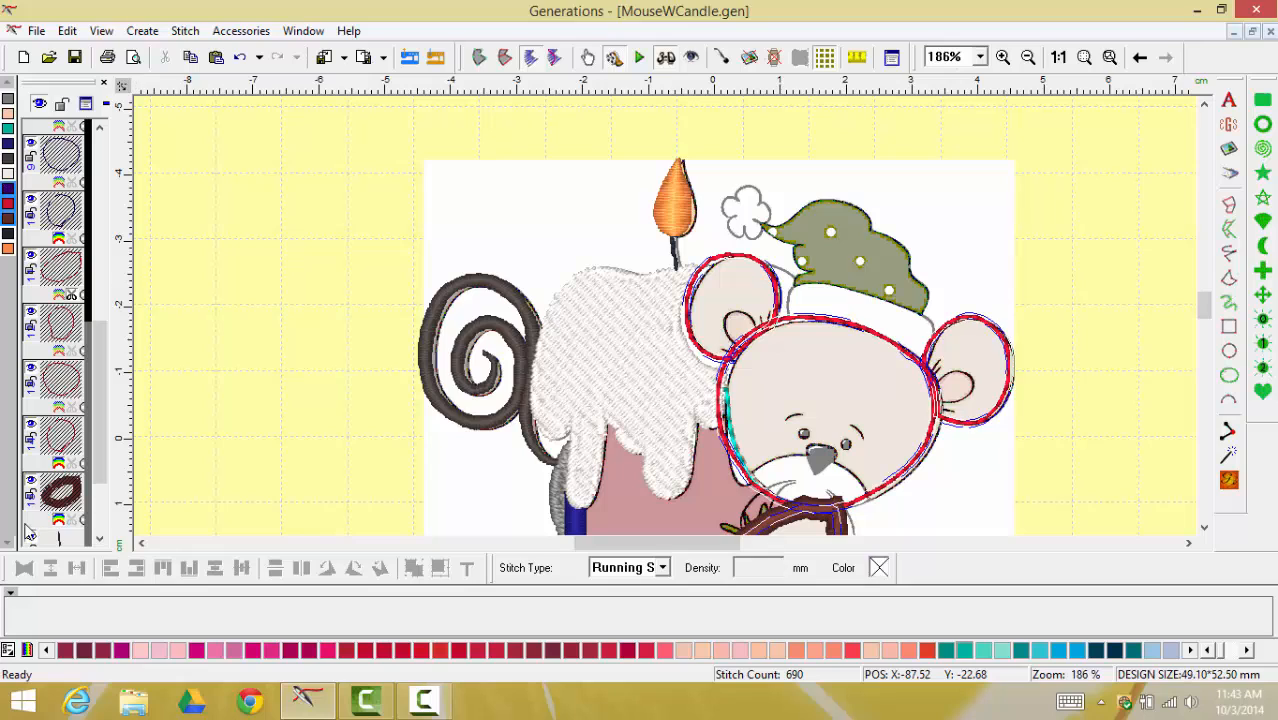
{"action": "key", "text": "Delete"}
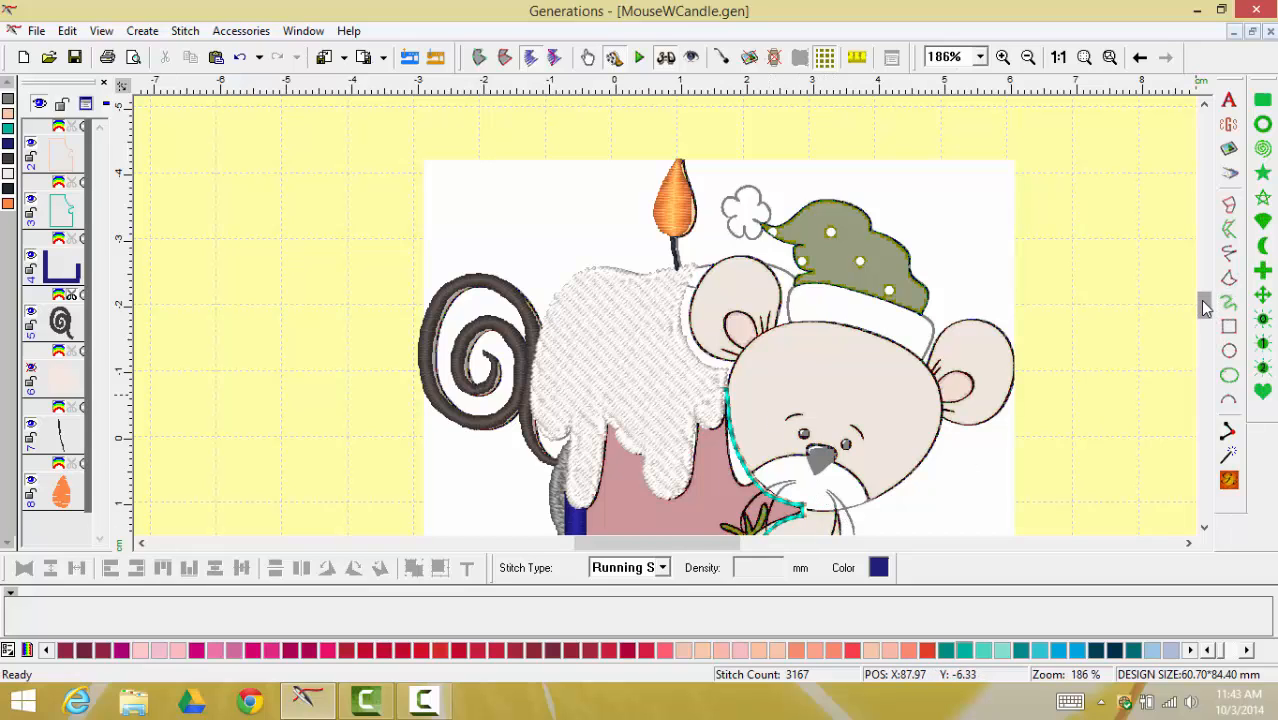
Trace a Double Run free-hand line from the left ear's base around that ear, over the mouse's head and around the right ear
{"action": "scroll", "coordinate": [1204, 308], "scroll_direction": "down", "scroll_amount": 3}
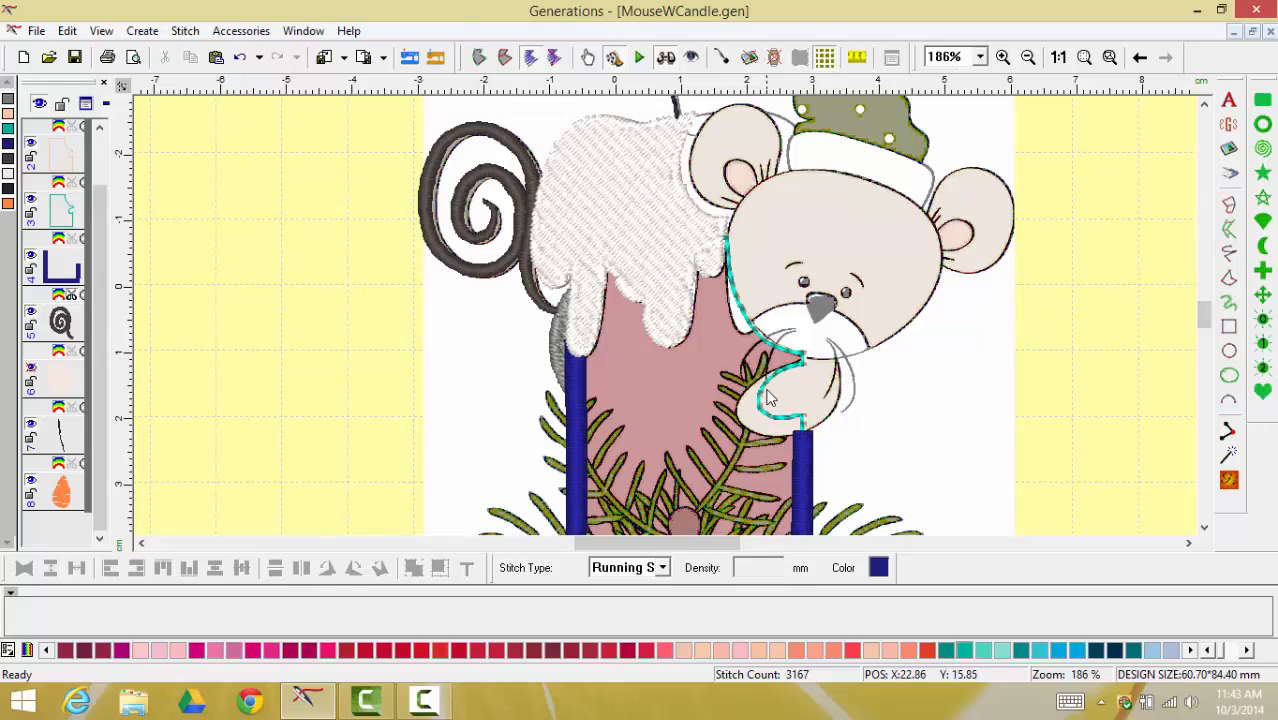
{"action": "left_click", "coordinate": [1229, 252]}
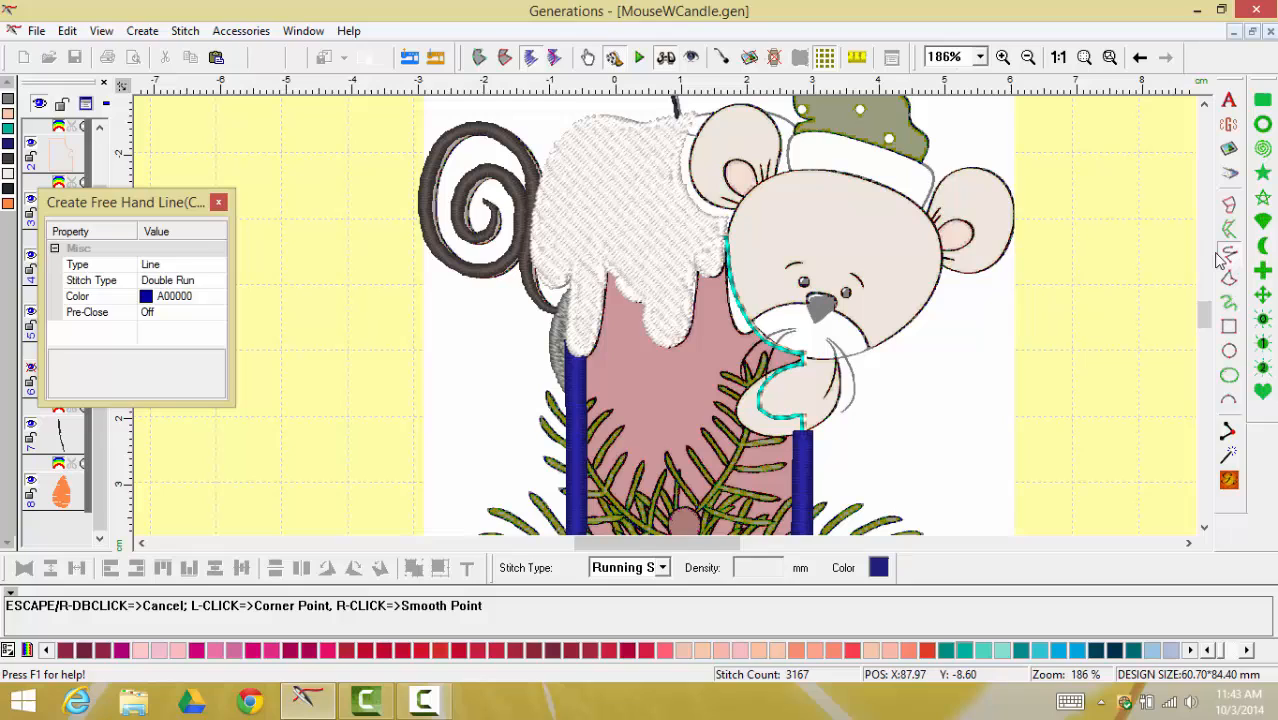
{"action": "left_click", "coordinate": [736, 207]}
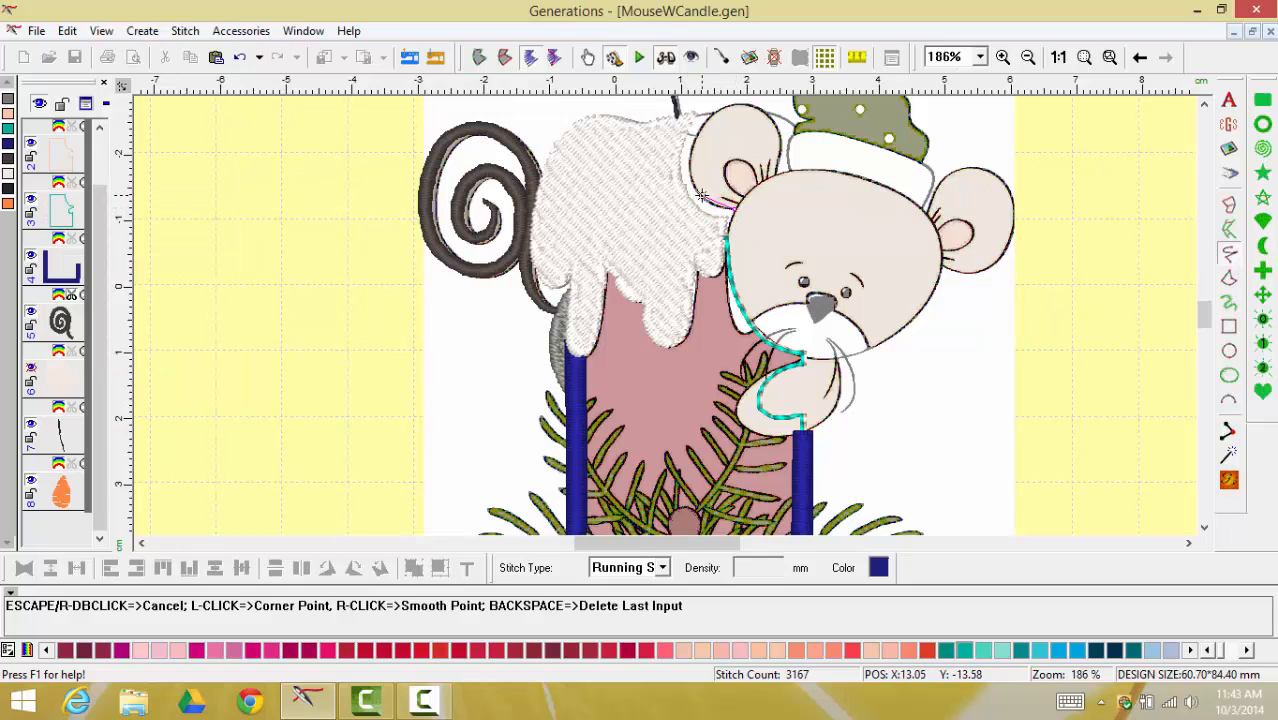
{"action": "left_click", "coordinate": [703, 196]}
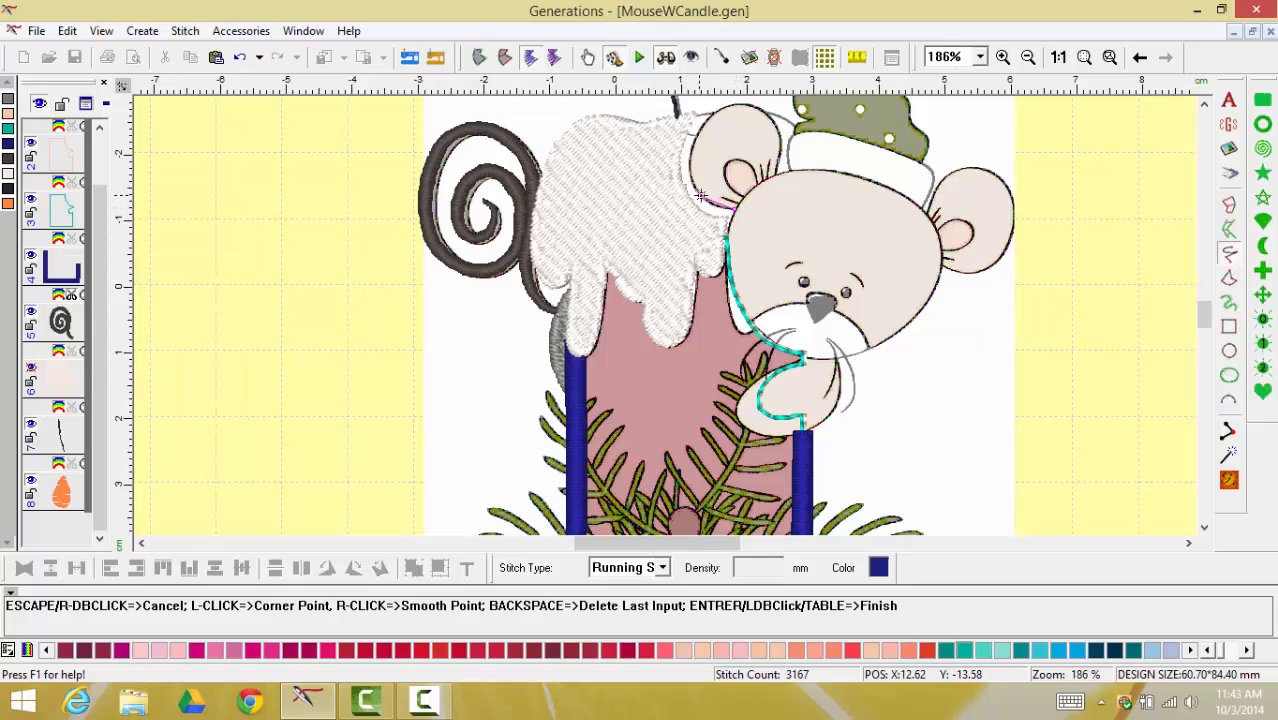
{"action": "left_click", "coordinate": [693, 130]}
{"action": "right_click", "coordinate": [733, 104]}
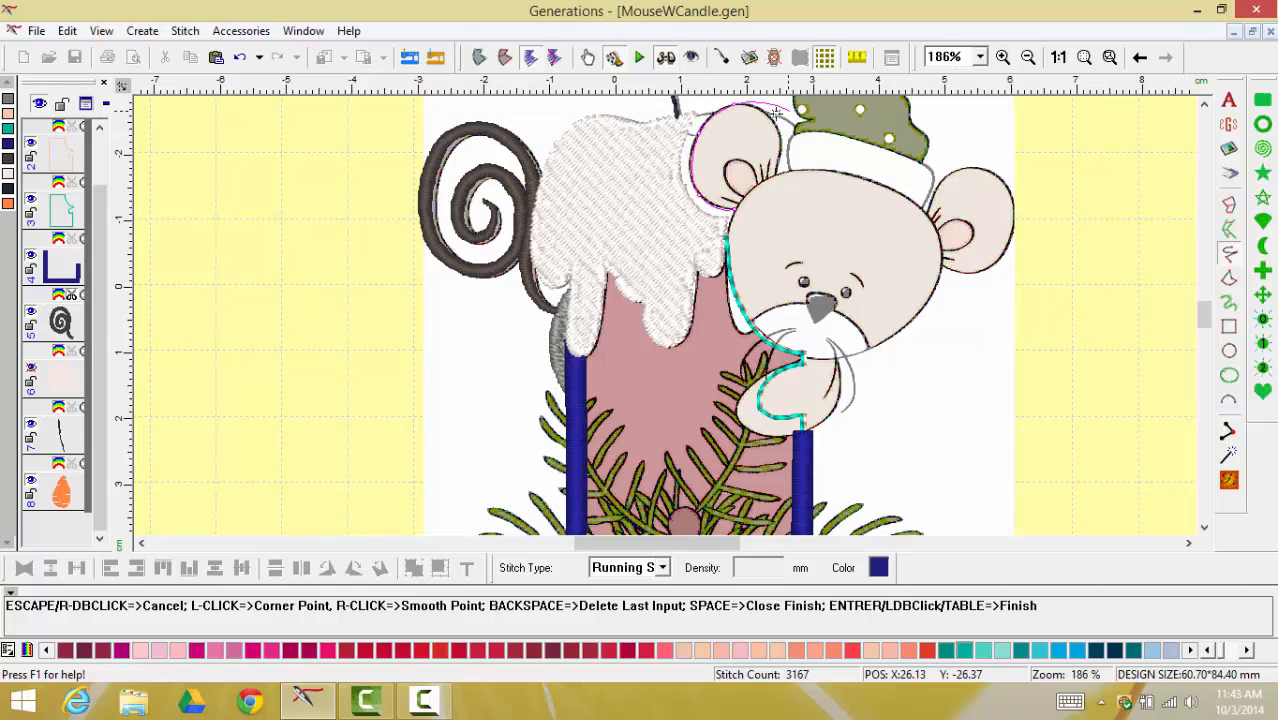
{"action": "right_click", "coordinate": [772, 114]}
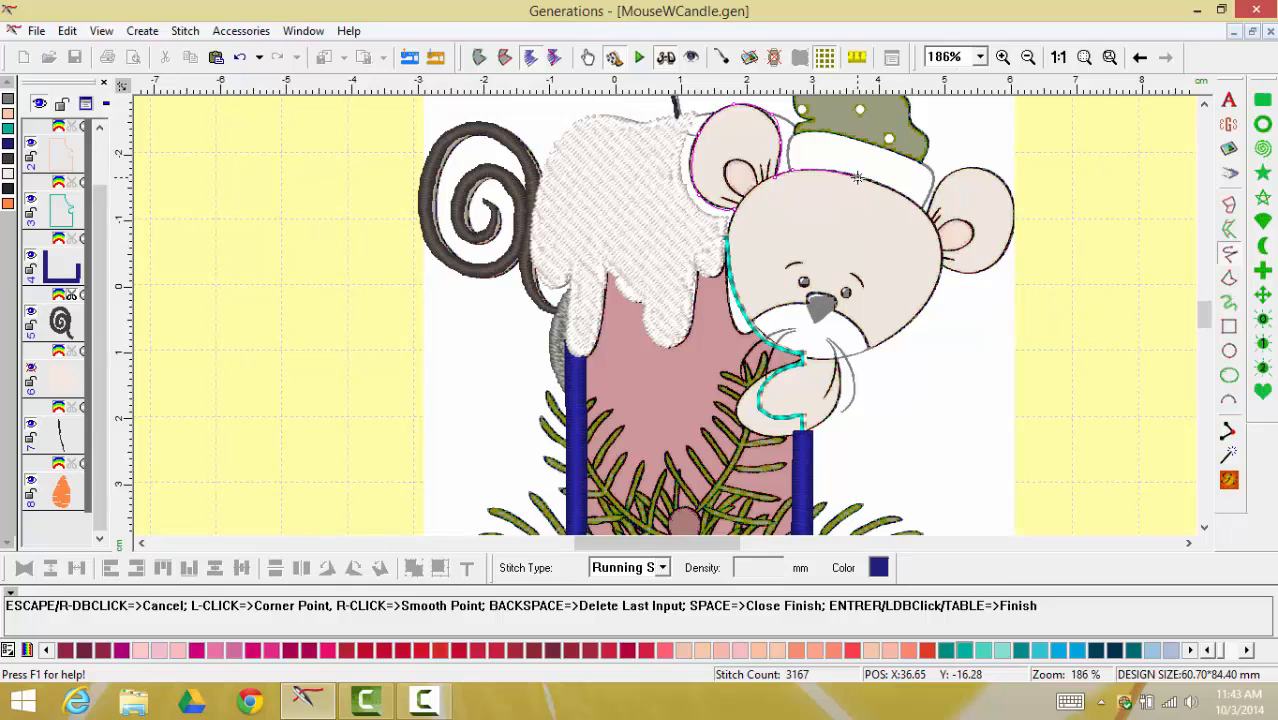
{"action": "left_click", "coordinate": [930, 212]}
{"action": "right_click", "coordinate": [944, 175]}
{"action": "right_click", "coordinate": [999, 178]}
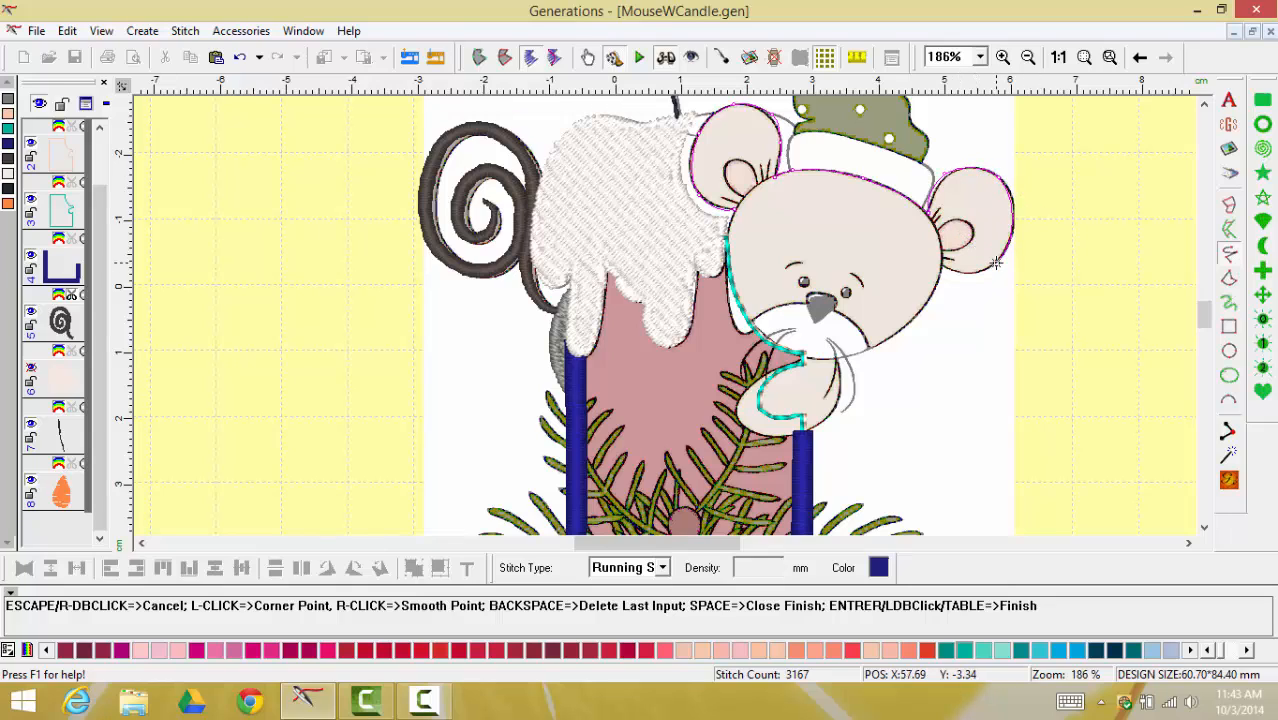
Continue the line around the right cheek, paw and left cheek to its start, about 48.4 × 50.7 mm overall, and set it to Run
{"action": "left_click", "coordinate": [942, 270]}
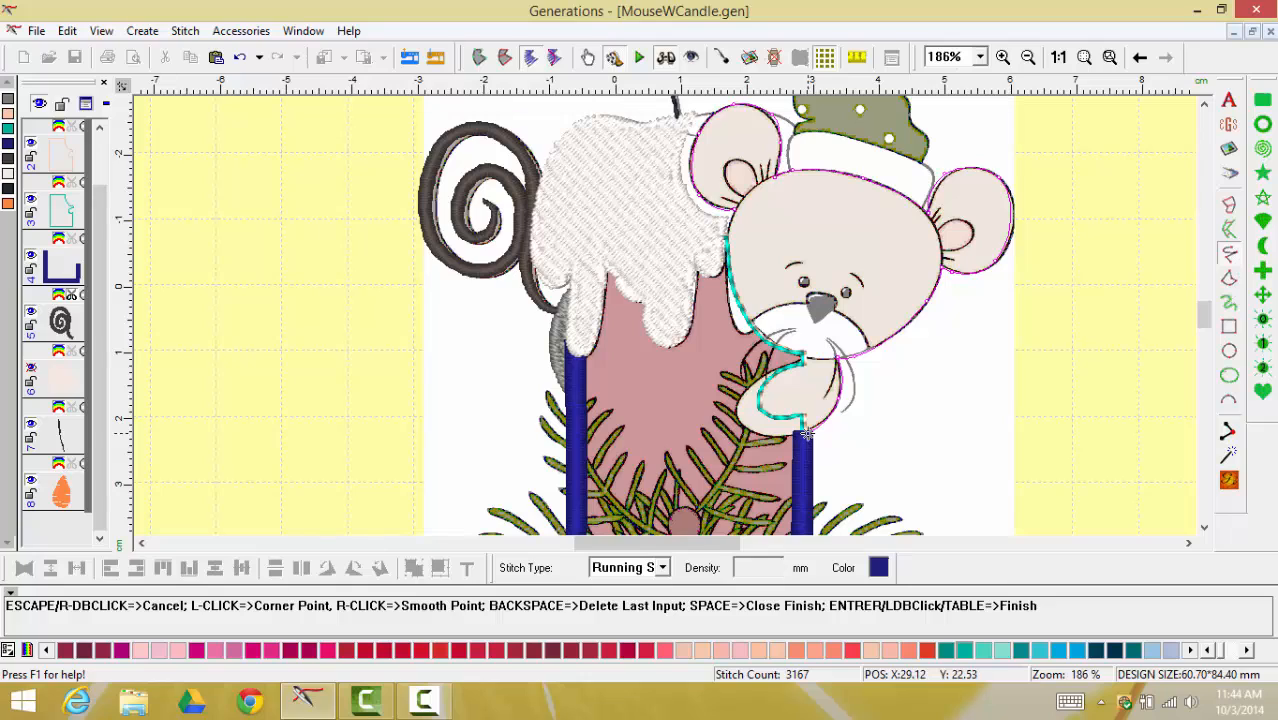
{"action": "right_click", "coordinate": [738, 403]}
{"action": "left_click", "coordinate": [803, 354]}
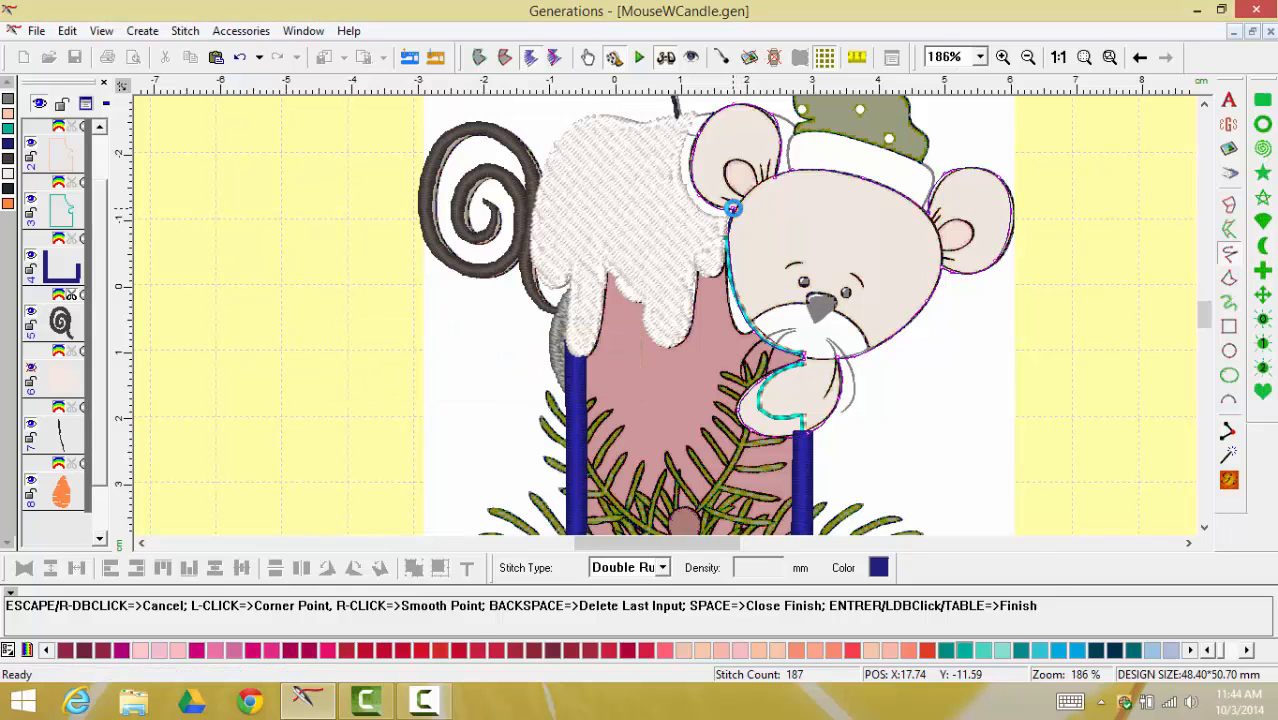
{"action": "double_click", "coordinate": [733, 207]}
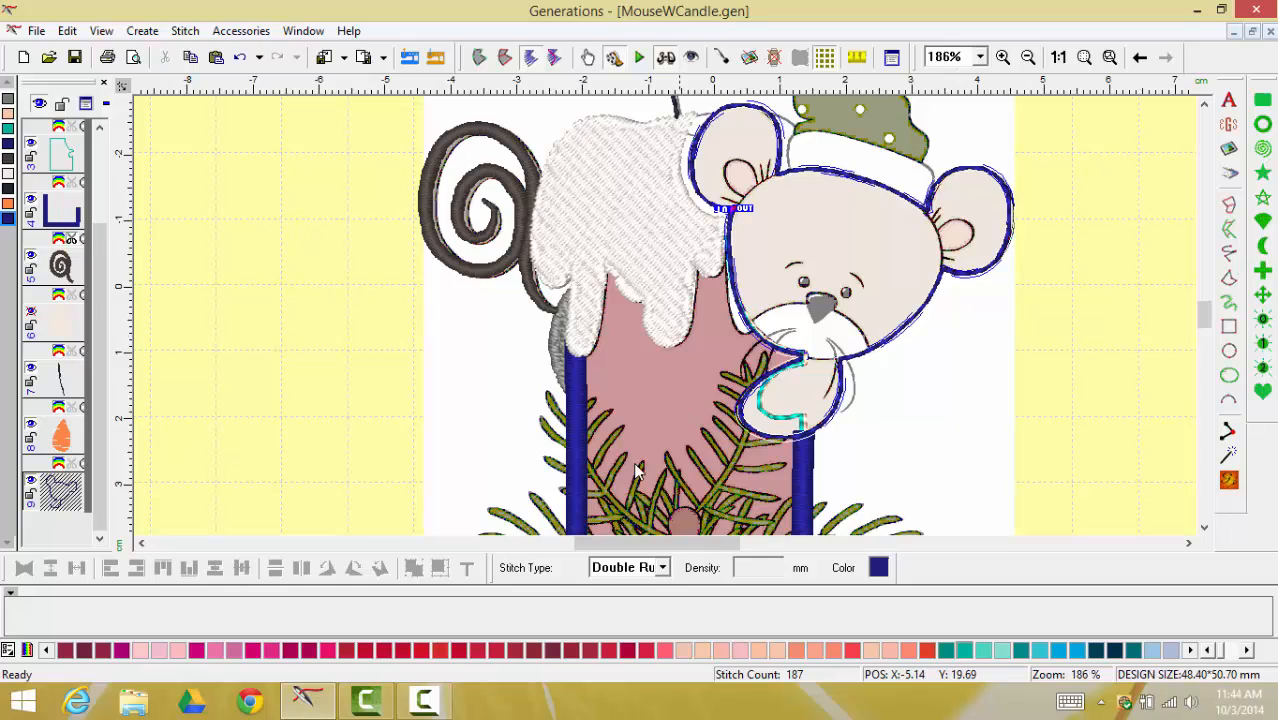
{"action": "left_click", "coordinate": [662, 567]}
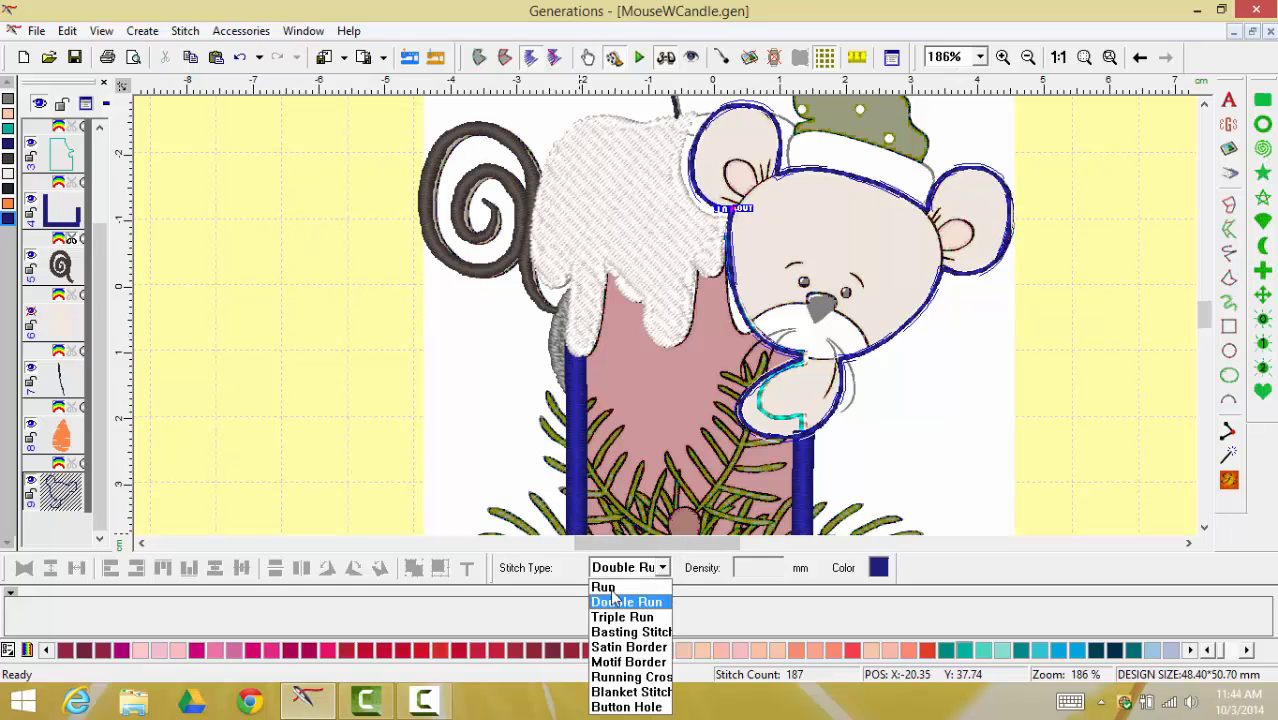
{"action": "left_click", "coordinate": [612, 590]}
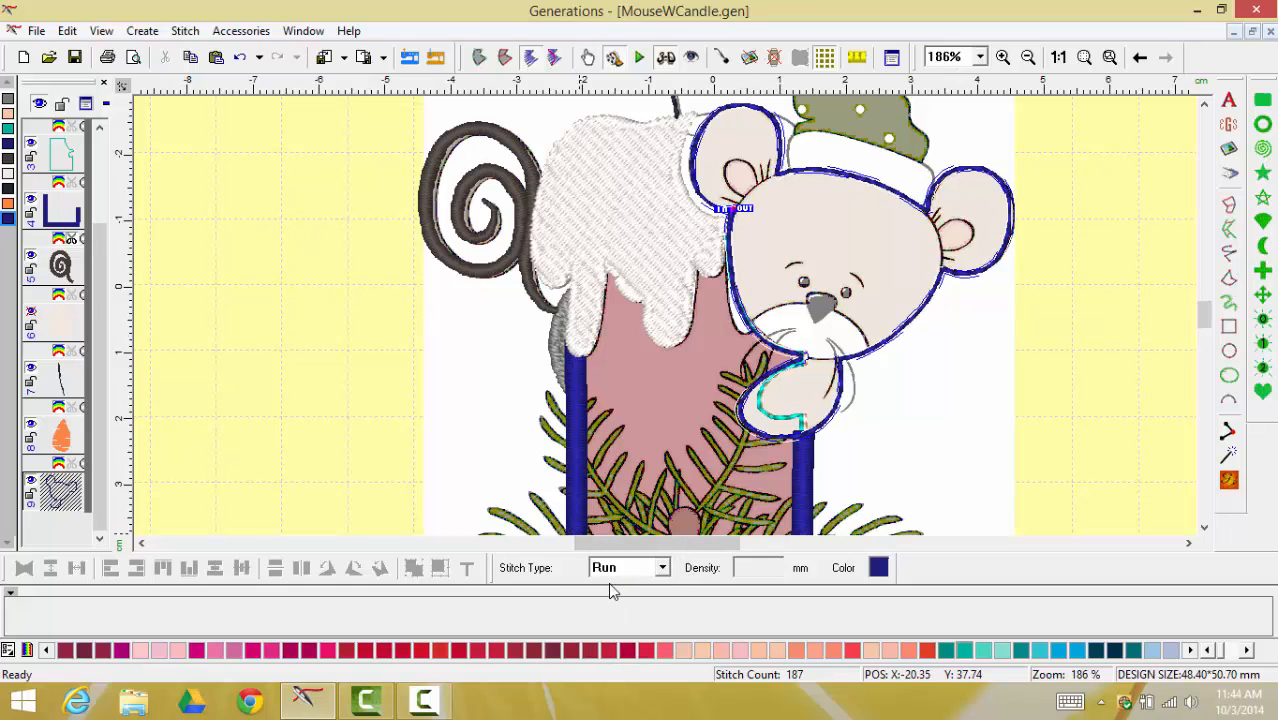
Recolour the mouse's running-stitch outline light peach, and paste a copy of it recoloured teal
{"action": "left_click", "coordinate": [8, 113]}
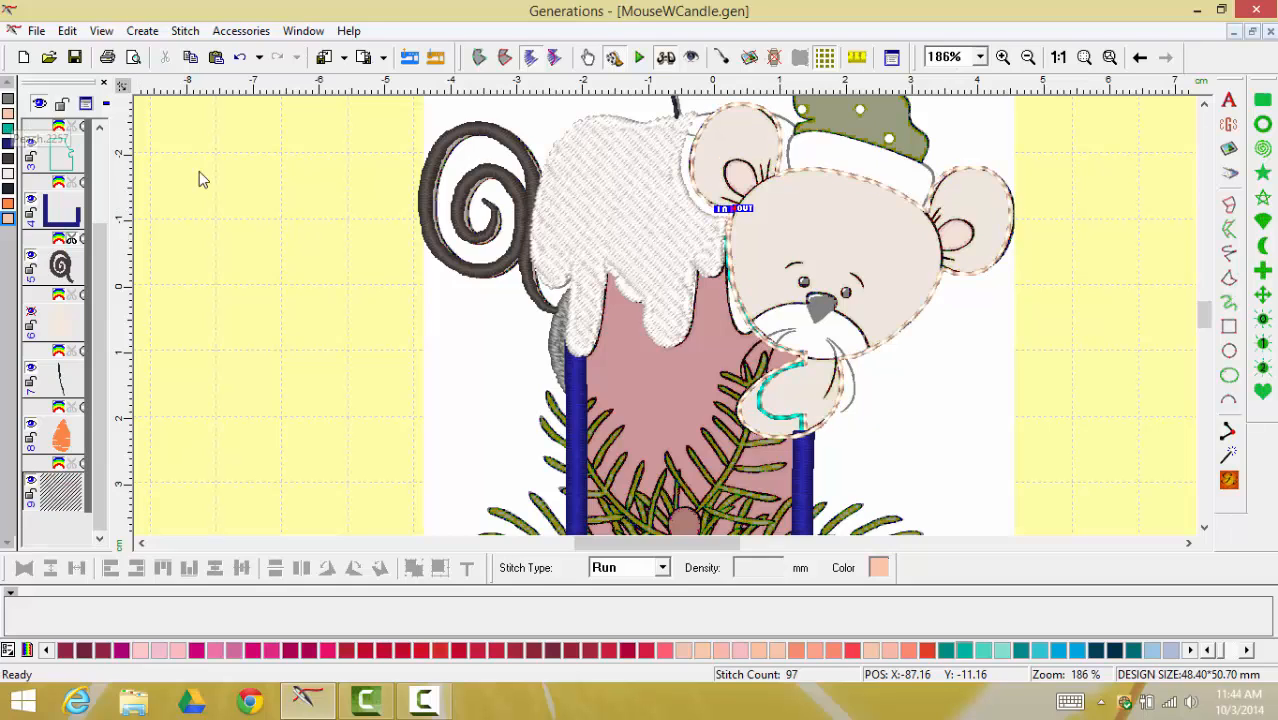
{"action": "left_click", "coordinate": [1086, 392]}
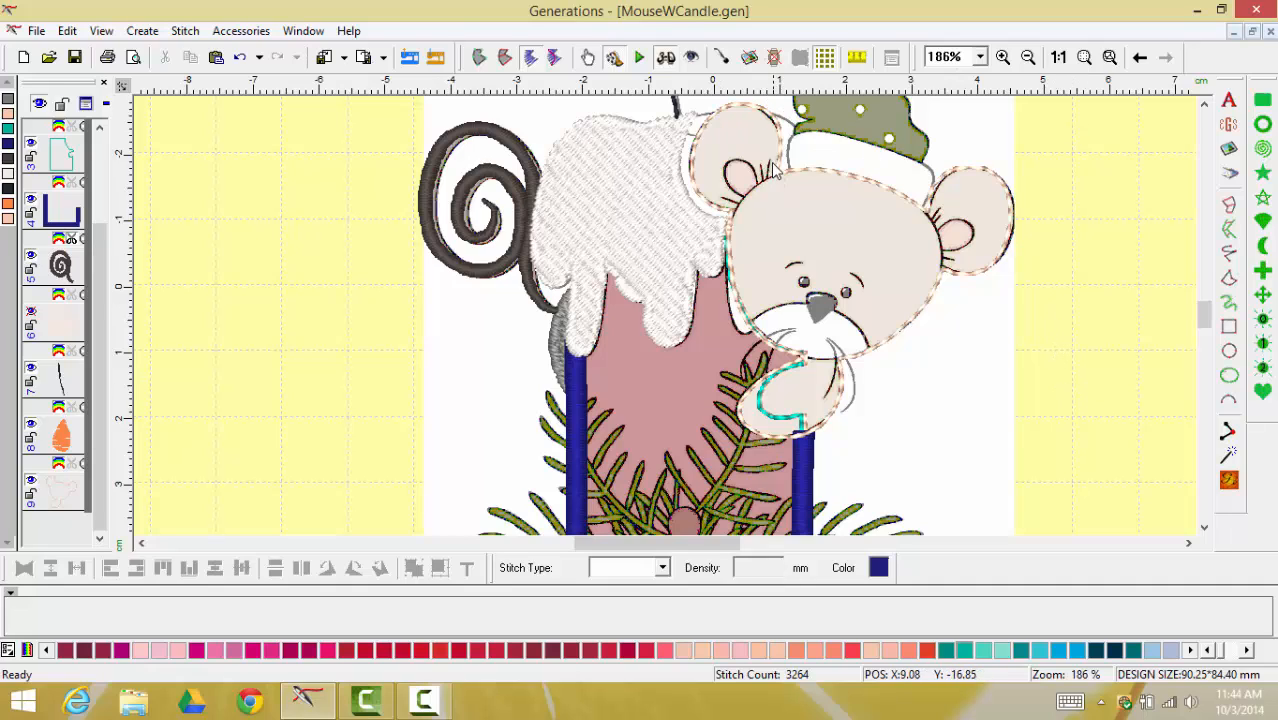
{"action": "left_click", "coordinate": [8, 220]}
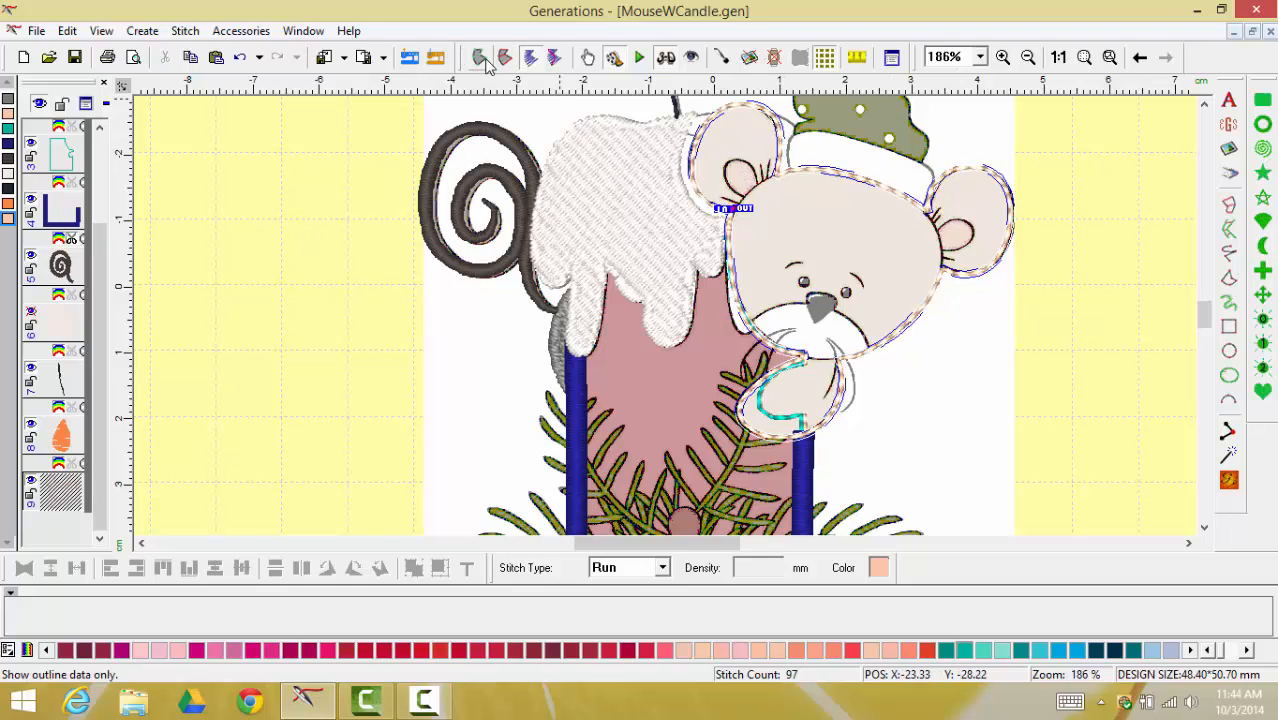
{"action": "left_click", "coordinate": [216, 57]}
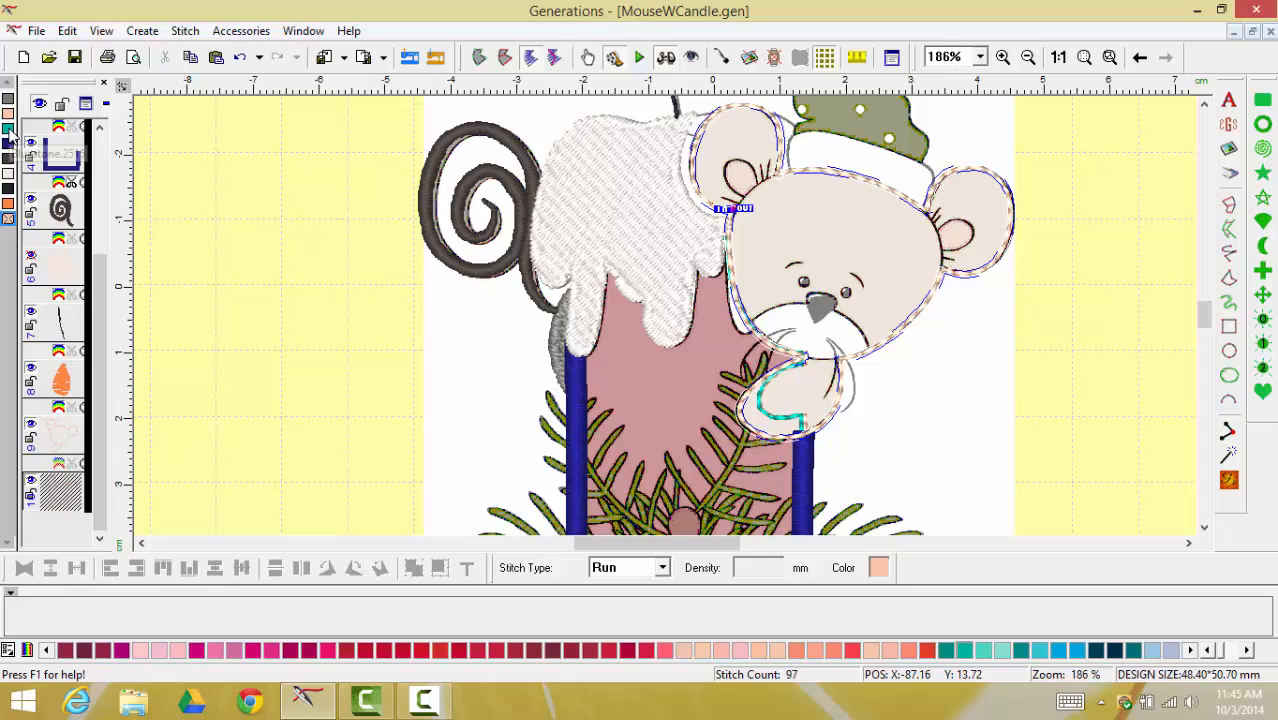
{"action": "left_click", "coordinate": [8, 128]}
{"action": "left_click", "coordinate": [1135, 351]}
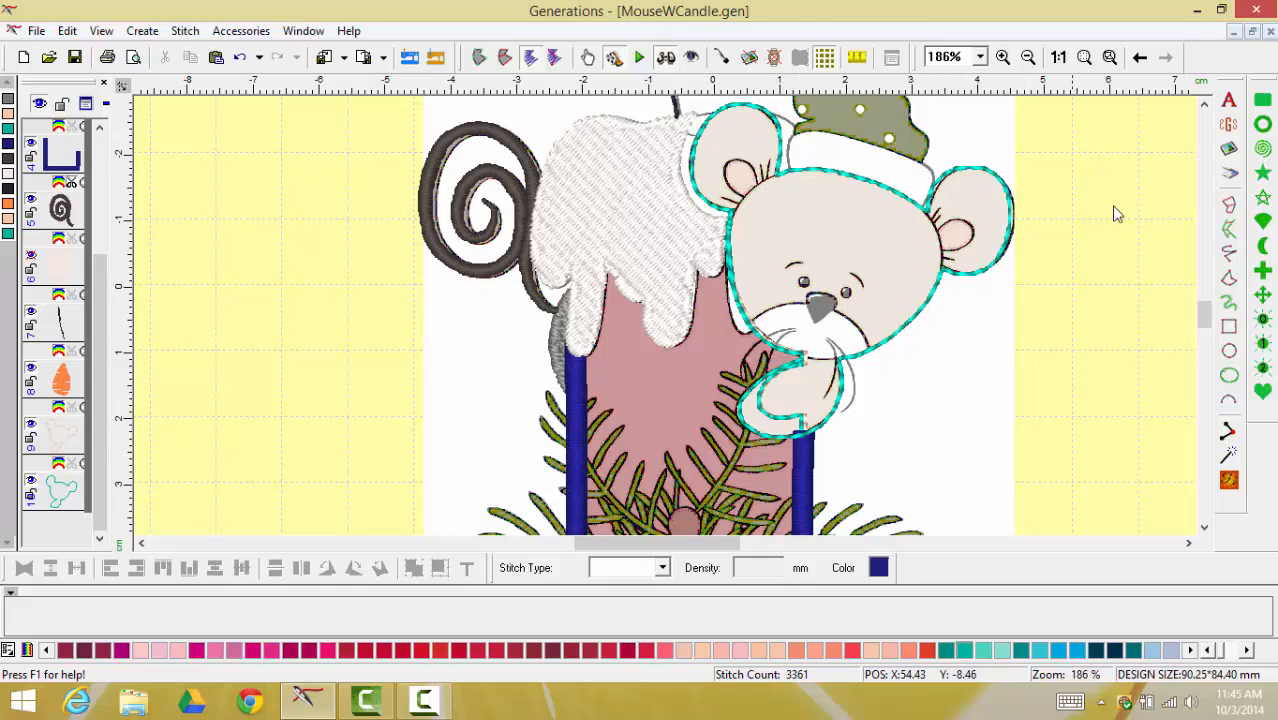
Trace a Double Run free-hand line around the mouse's left ear from its base to the head, about 14.0 × 16.7 mm
{"action": "left_click", "coordinate": [1231, 255]}
{"action": "left_click", "coordinate": [730, 211]}
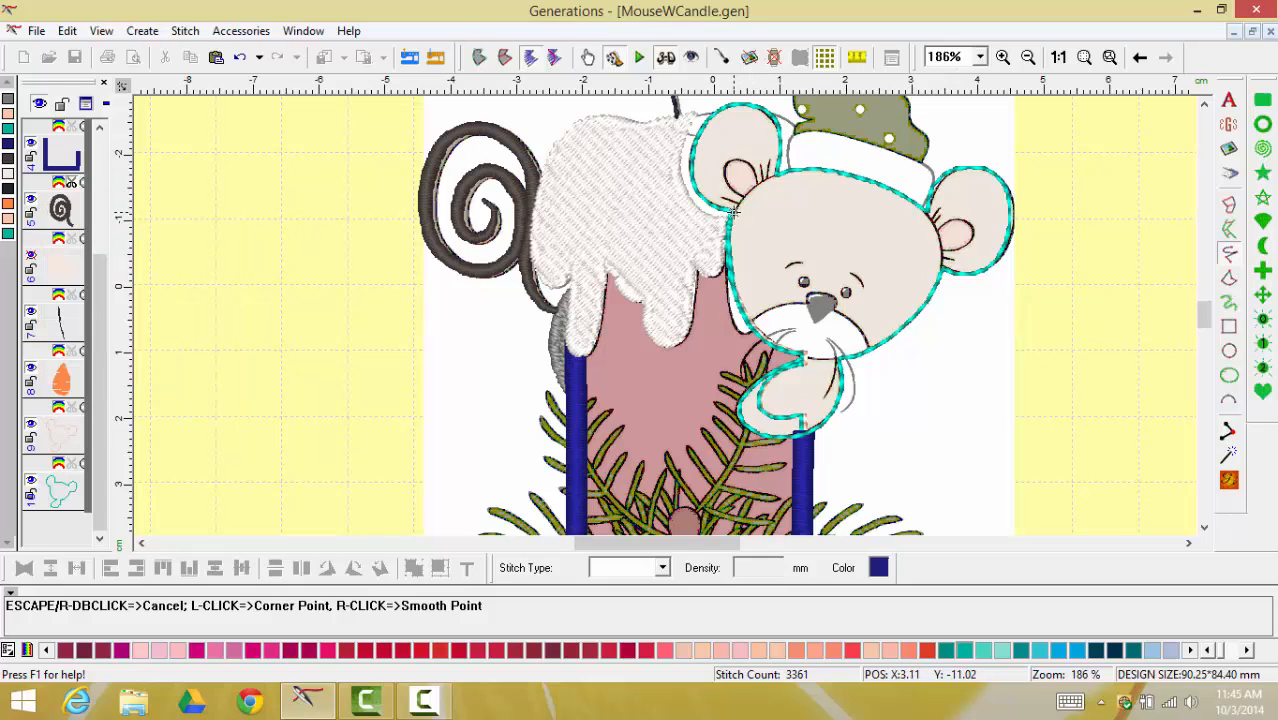
{"action": "left_click", "coordinate": [689, 186]}
{"action": "left_click", "coordinate": [705, 117]}
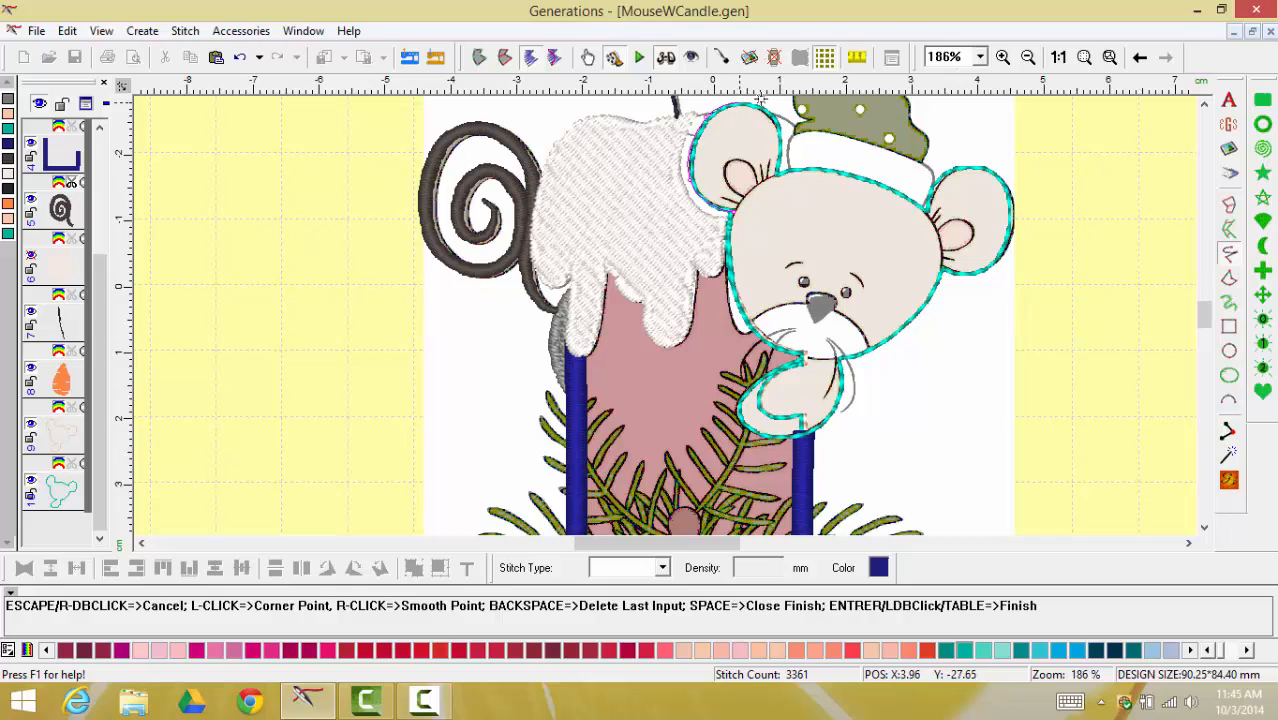
{"action": "double_click", "coordinate": [775, 178]}
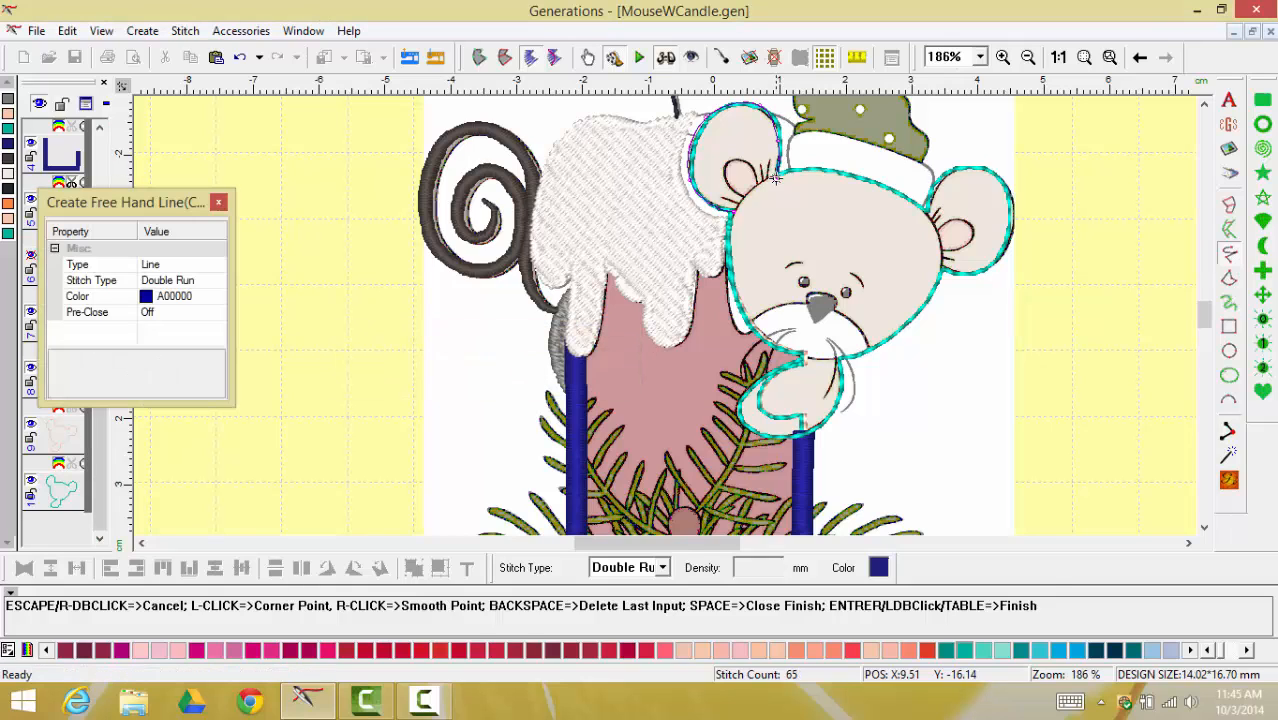
Trace a Double Run free-hand line around the mouse's right ear, about 12.3 × 16.4 mm
{"action": "left_click", "coordinate": [928, 214]}
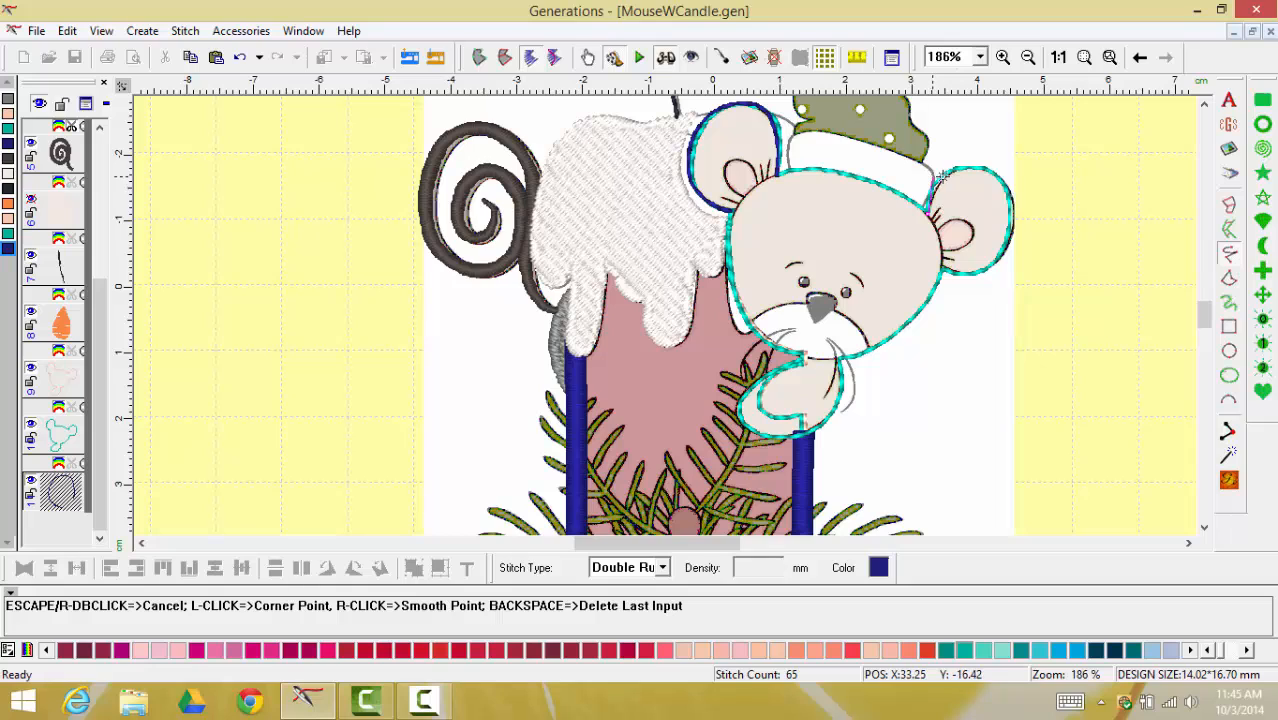
{"action": "left_click", "coordinate": [946, 175]}
{"action": "left_click", "coordinate": [992, 170]}
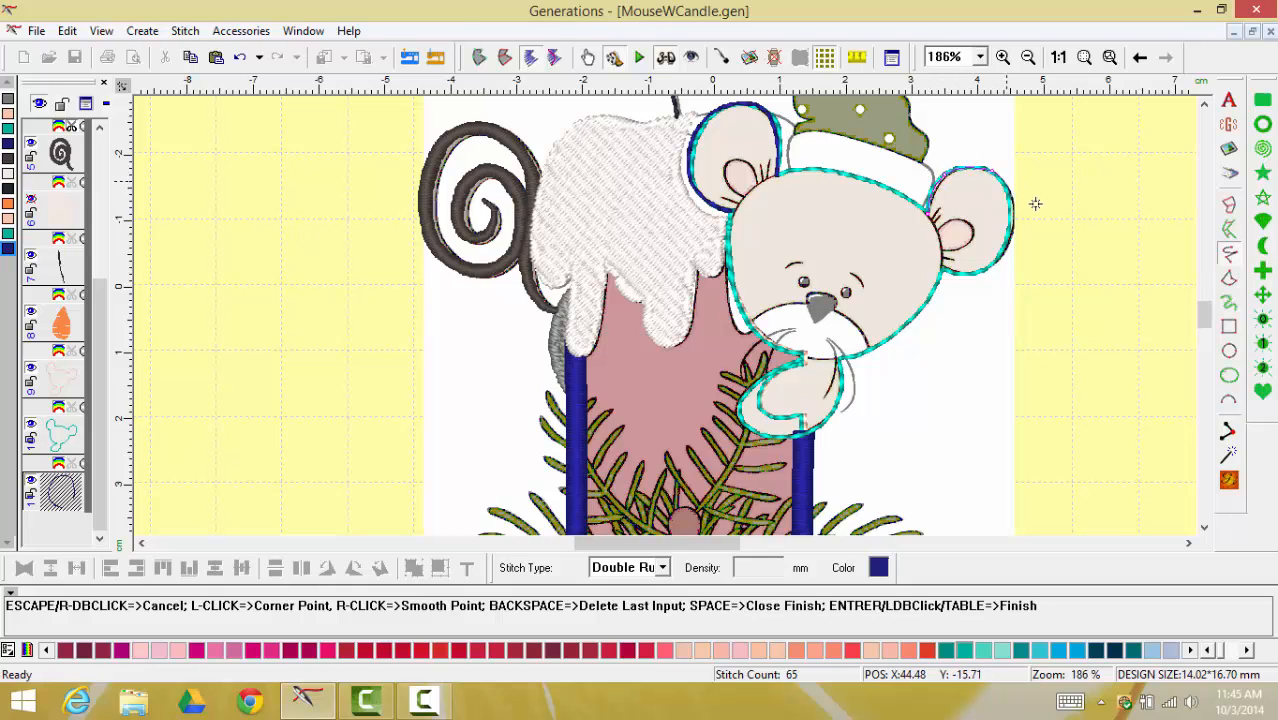
{"action": "left_click", "coordinate": [1009, 230]}
{"action": "double_click", "coordinate": [944, 264]}
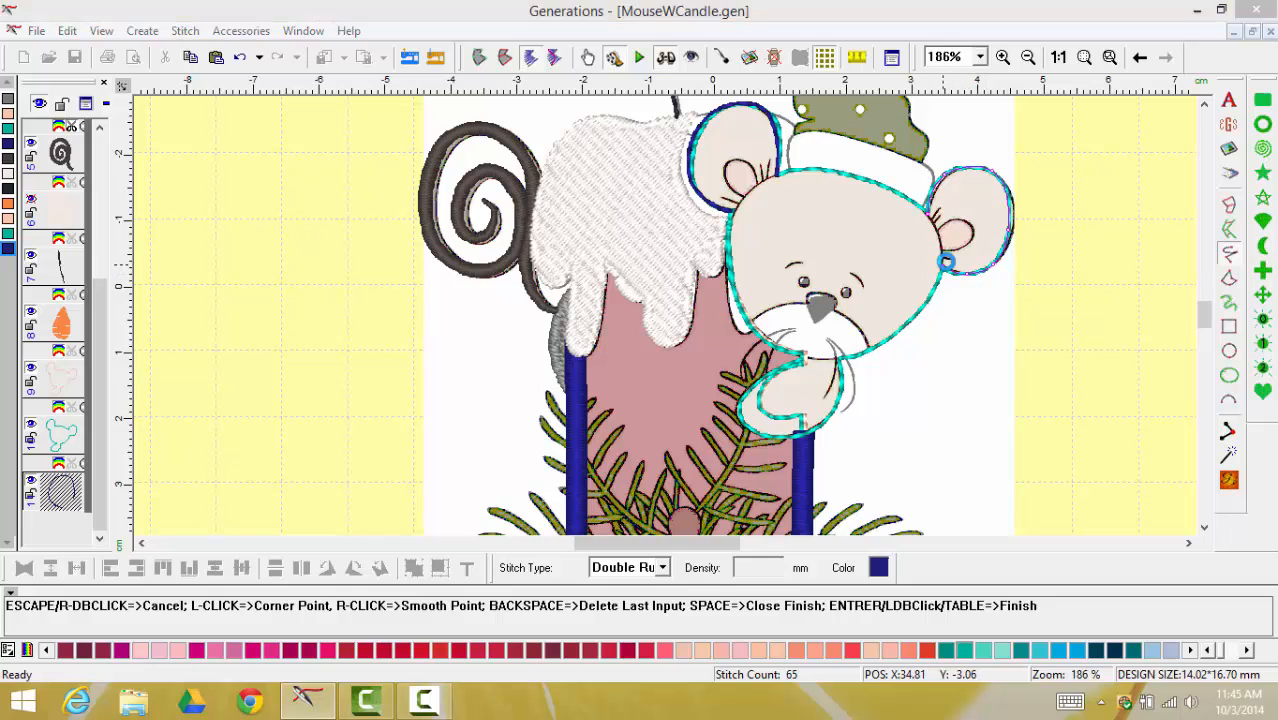
Trace a Double Run free-hand line around the mouse's paw, about 16.5 × 12.1 mm, and end the drawing command
{"action": "left_click", "coordinate": [838, 358]}
{"action": "left_click", "coordinate": [841, 411]}
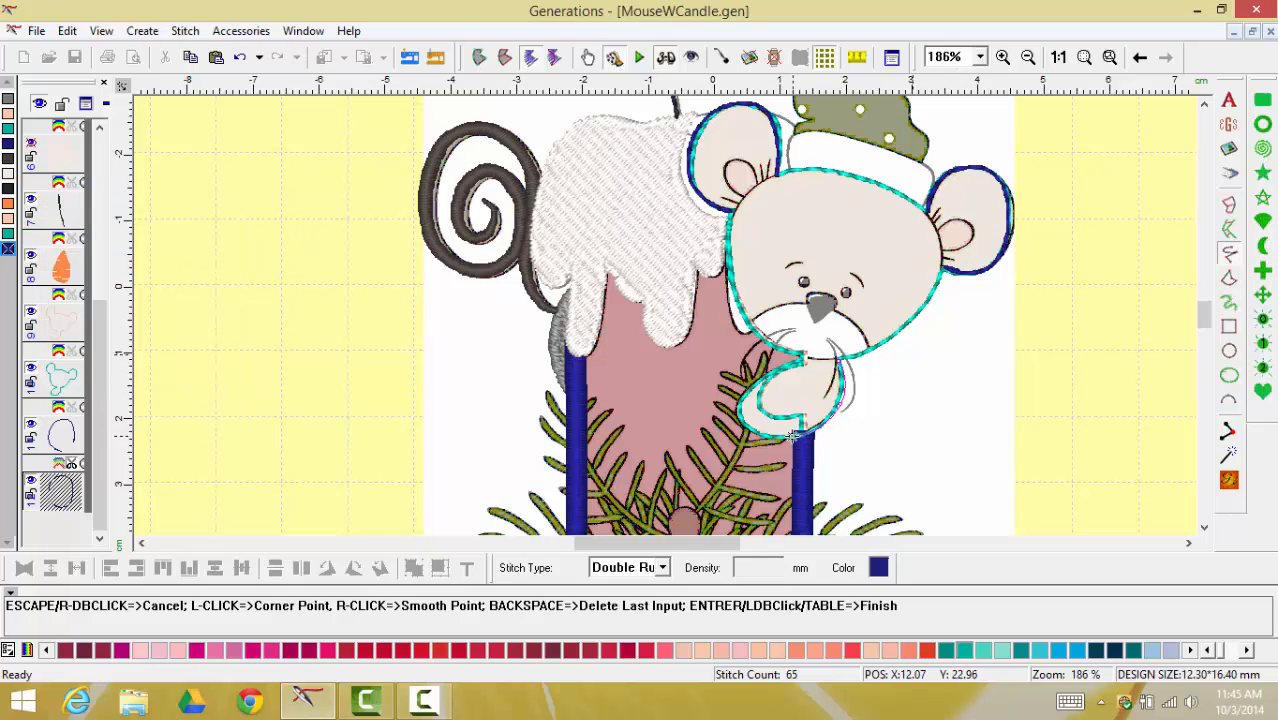
{"action": "left_click", "coordinate": [793, 435]}
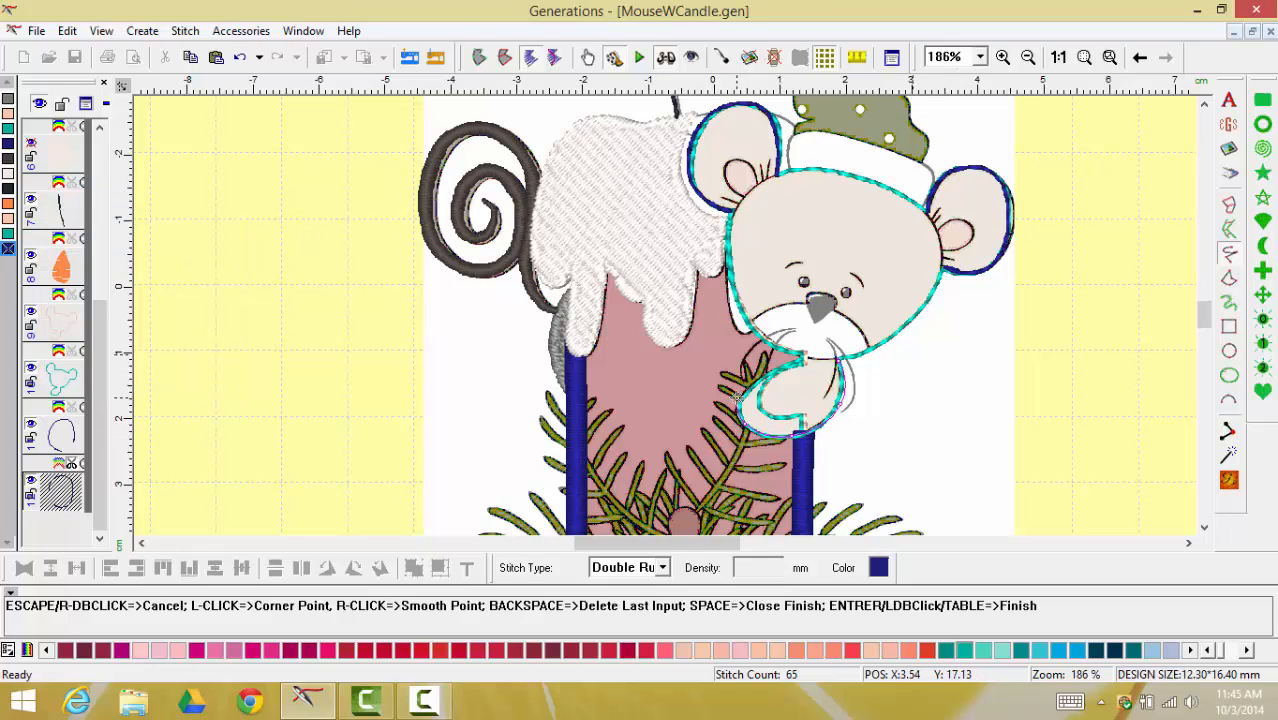
{"action": "double_click", "coordinate": [806, 357]}
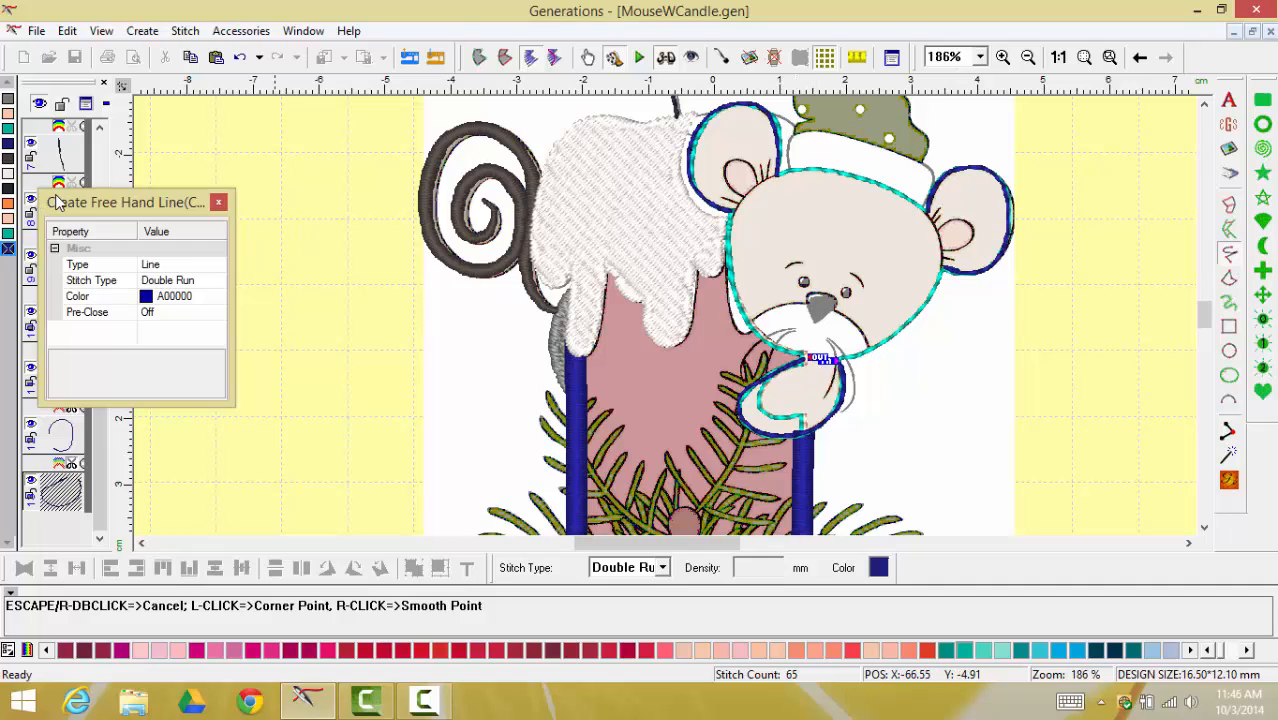
{"action": "key", "text": "Escape"}
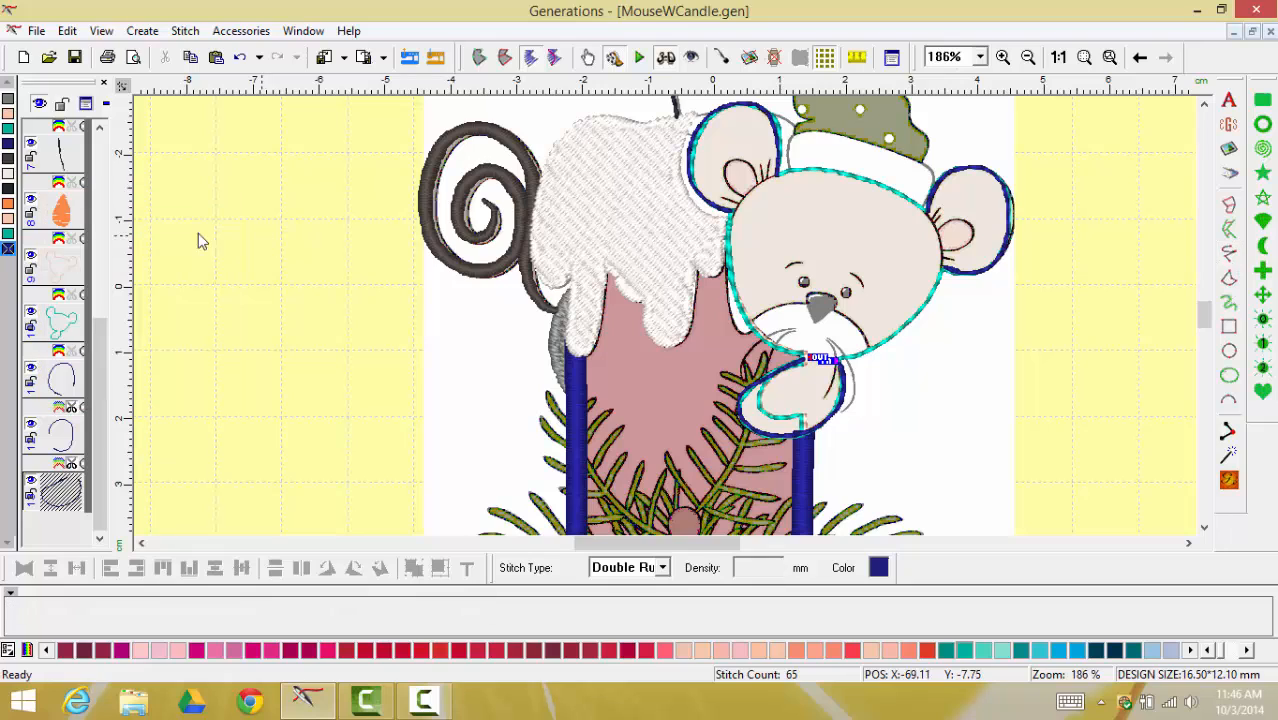
{"action": "left_click", "coordinate": [262, 290]}
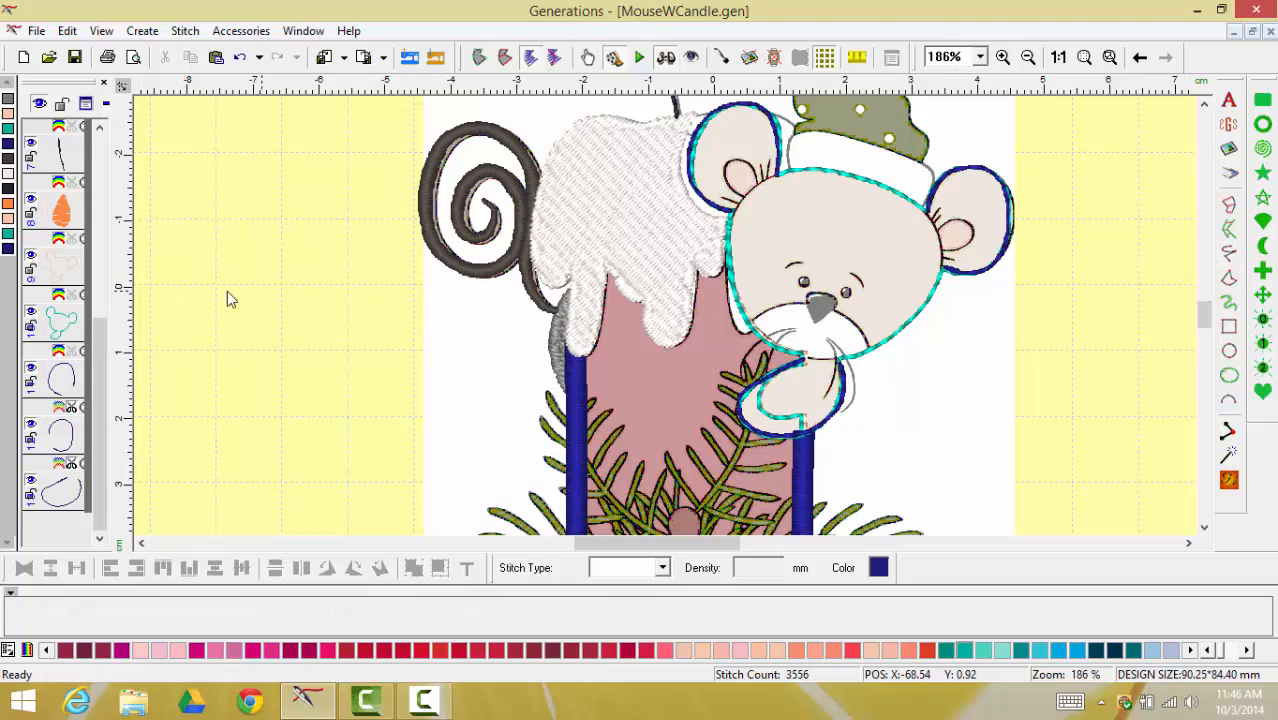
Convert the three navy lines around the ears and paw to the Satin Border stitch type
{"action": "left_click", "coordinate": [8, 250]}
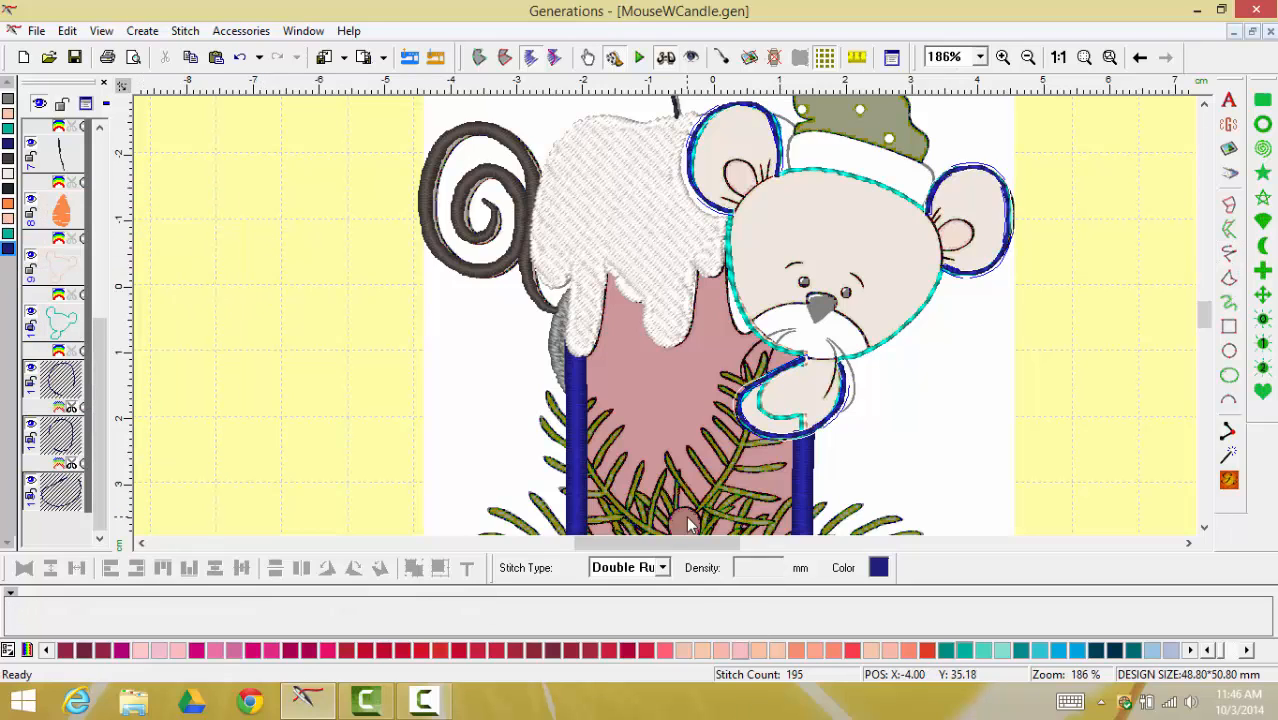
{"action": "left_click", "coordinate": [891, 57]}
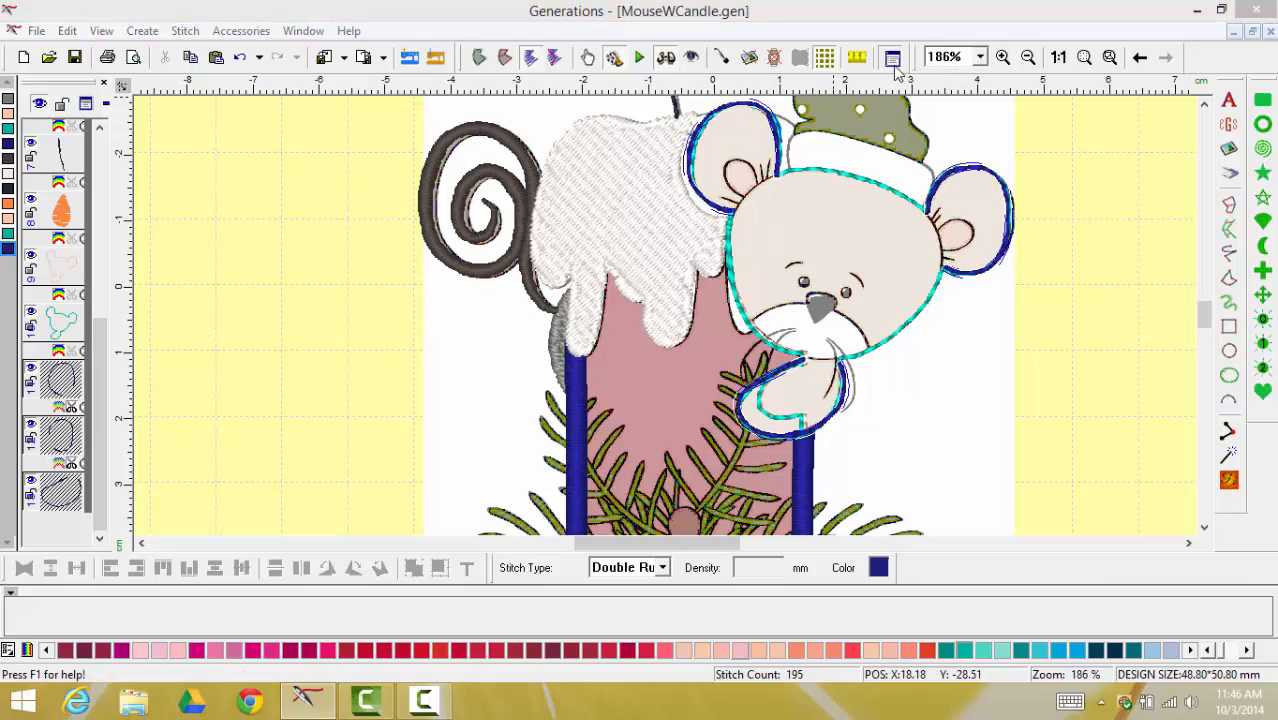
{"action": "left_click", "coordinate": [755, 330]}
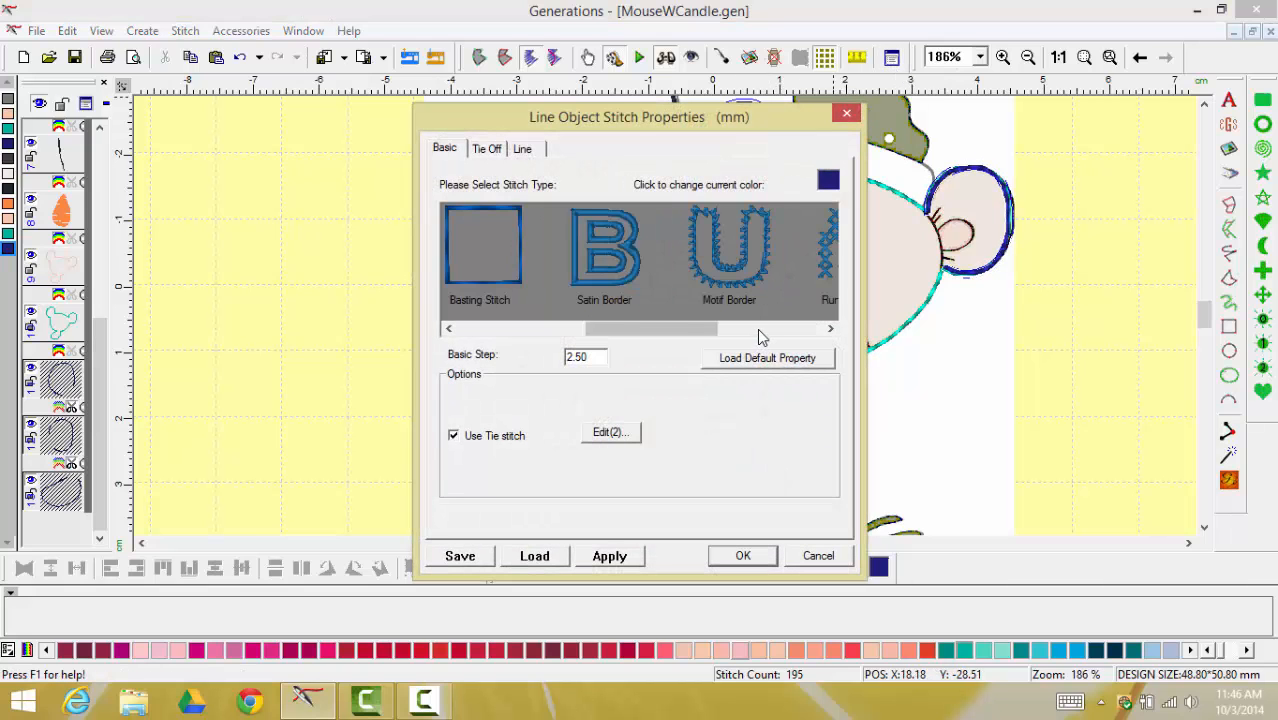
{"action": "left_click", "coordinate": [590, 273]}
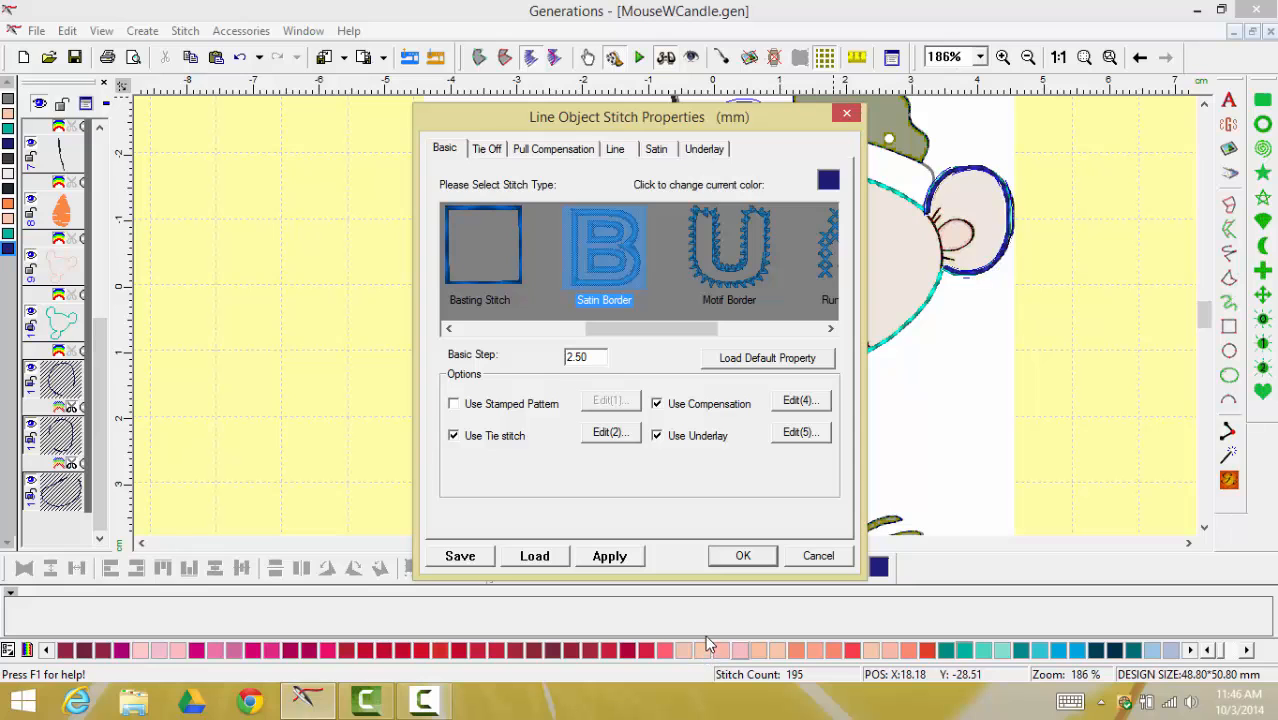
{"action": "left_click", "coordinate": [742, 558]}
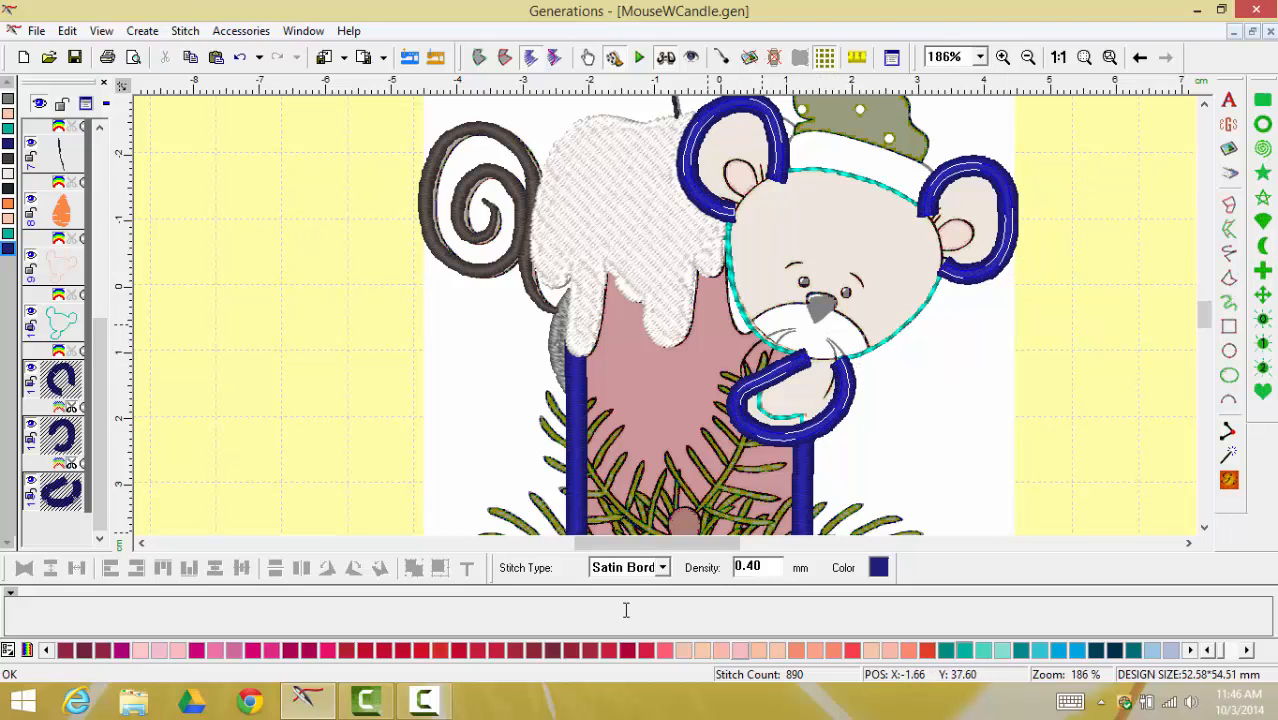
Recolour the satin borders around the ears and paw with the basic grey
{"action": "left_click", "coordinate": [1246, 651]}
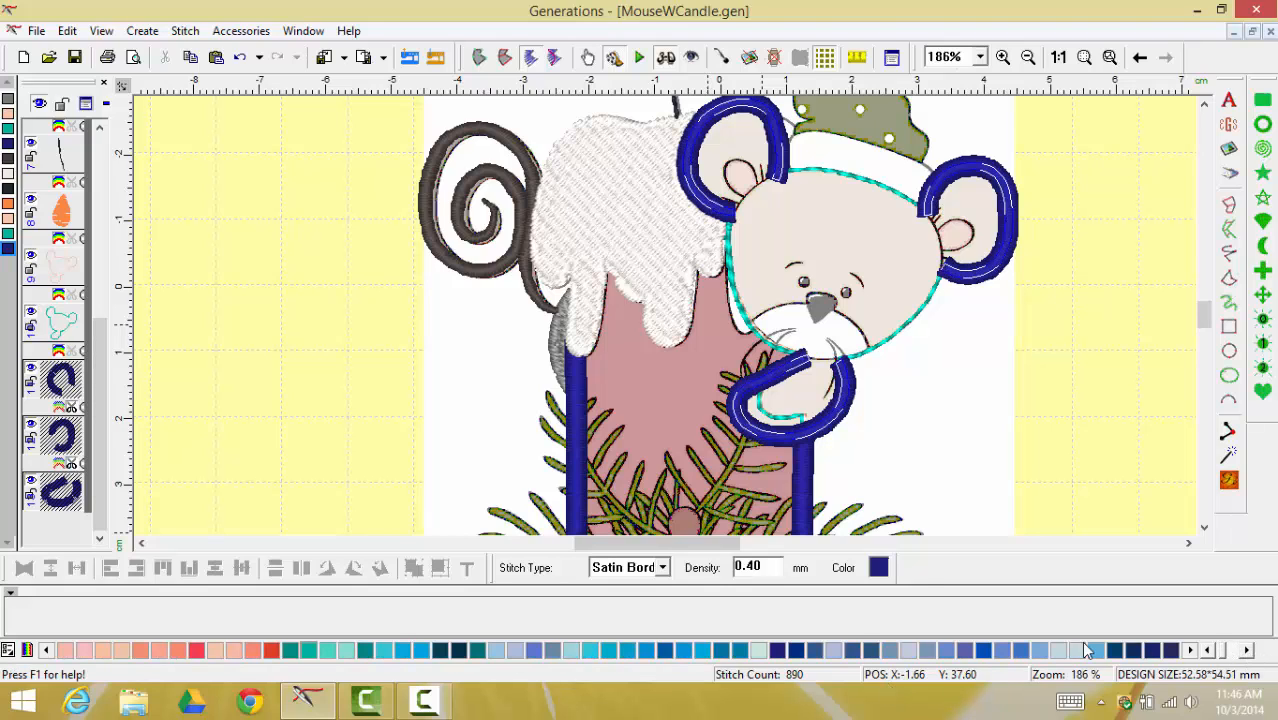
{"action": "left_click", "coordinate": [910, 651]}
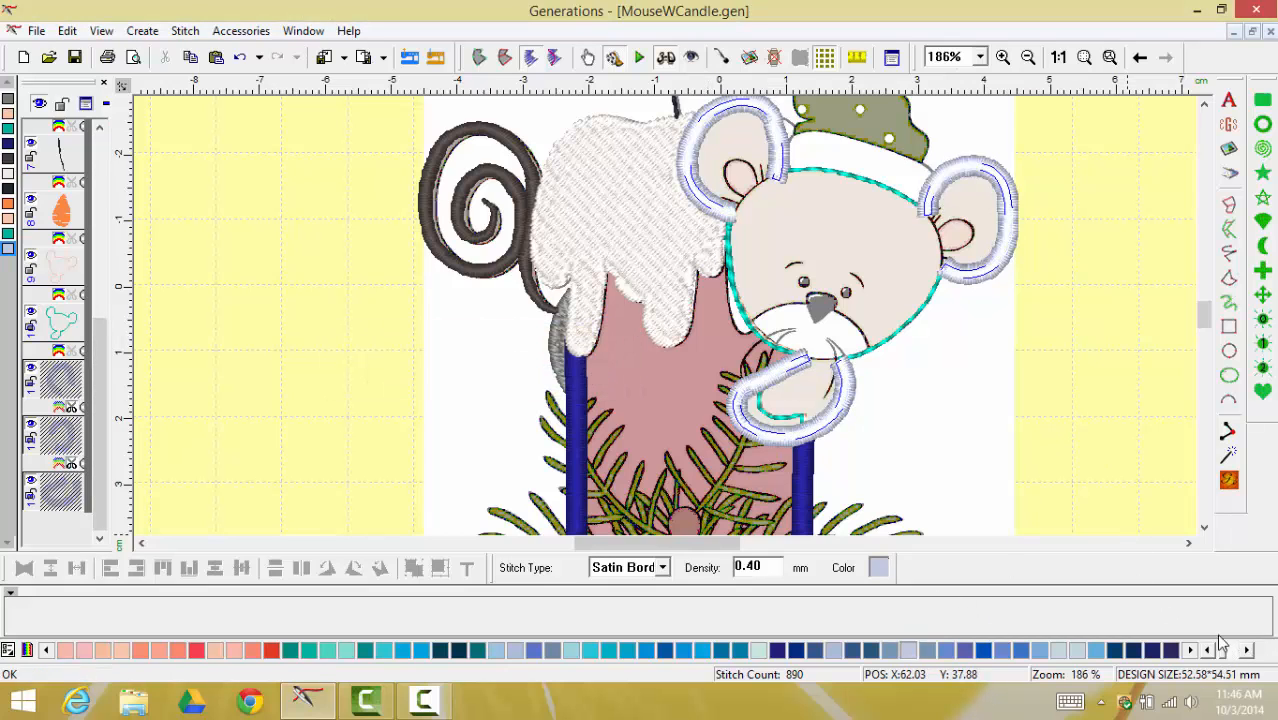
{"action": "left_click", "coordinate": [877, 568]}
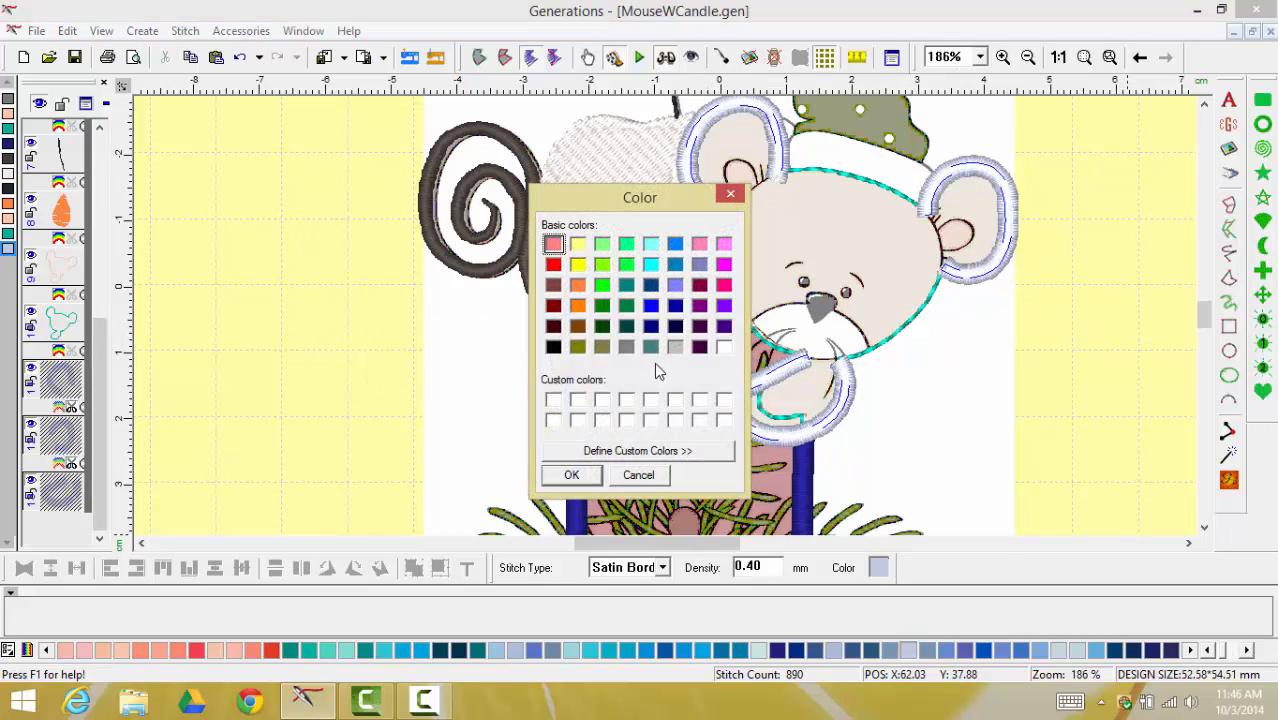
{"action": "left_click", "coordinate": [571, 475]}
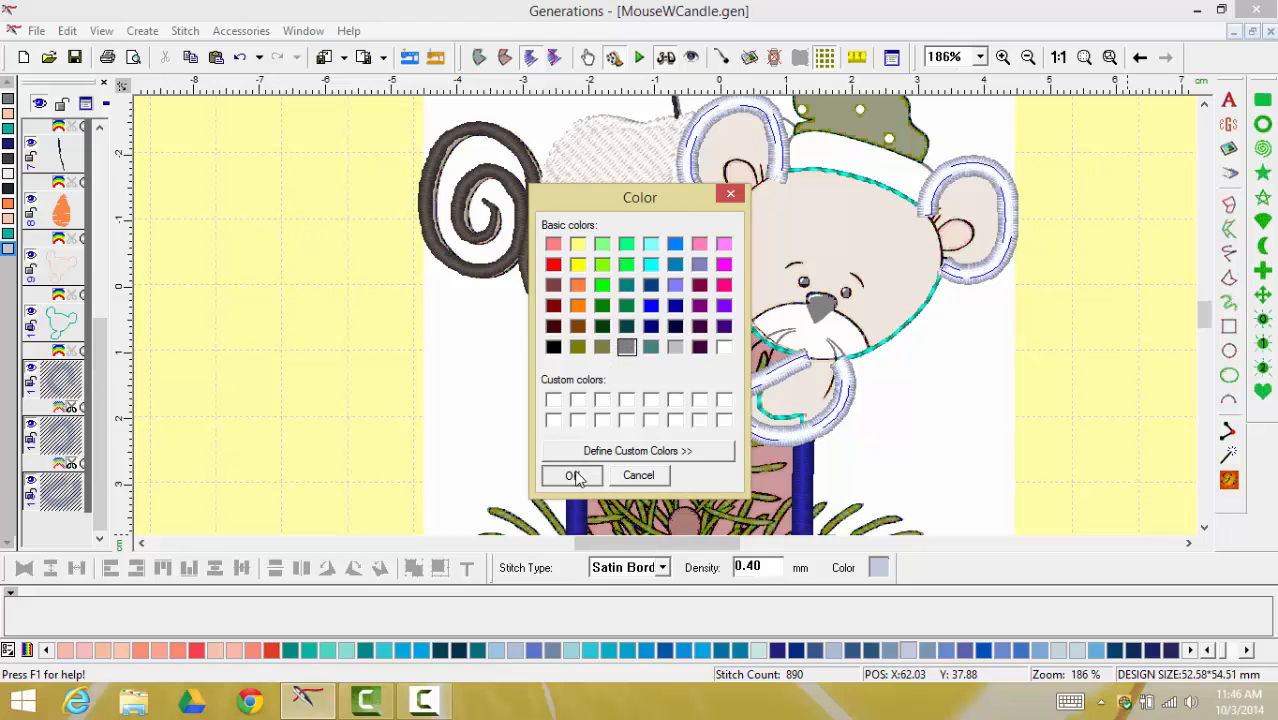
{"action": "left_click", "coordinate": [1022, 390]}
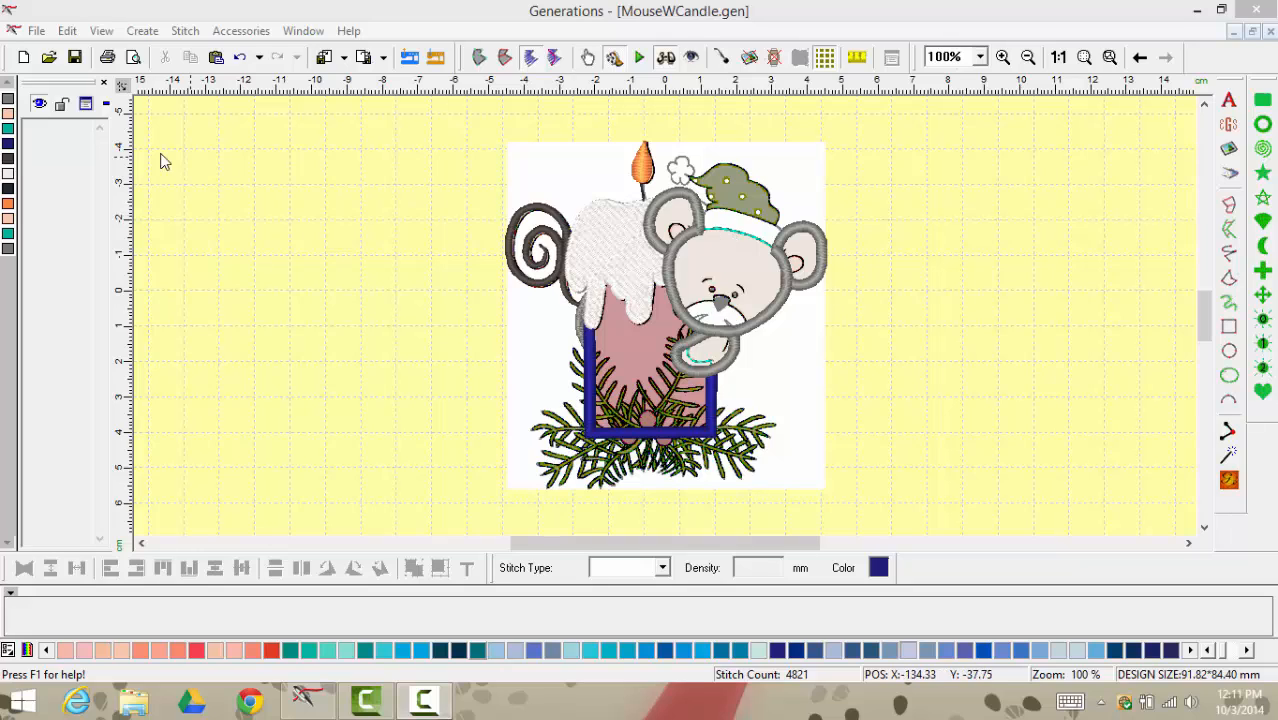
Merge the four grey satin borders of the mouse's ears, paw and face into one object in outline-only view
{"action": "left_click", "coordinate": [698, 205]}
{"action": "left_click", "coordinate": [698, 205]}
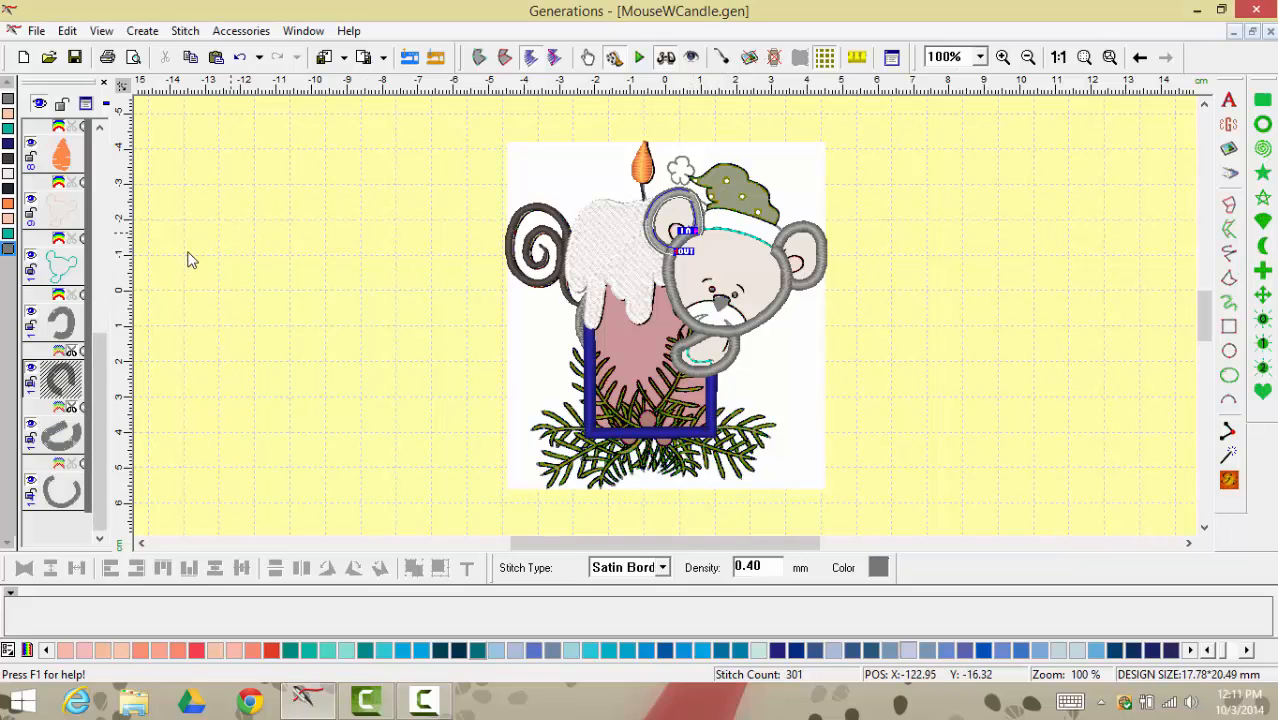
{"action": "left_click", "coordinate": [60, 320]}
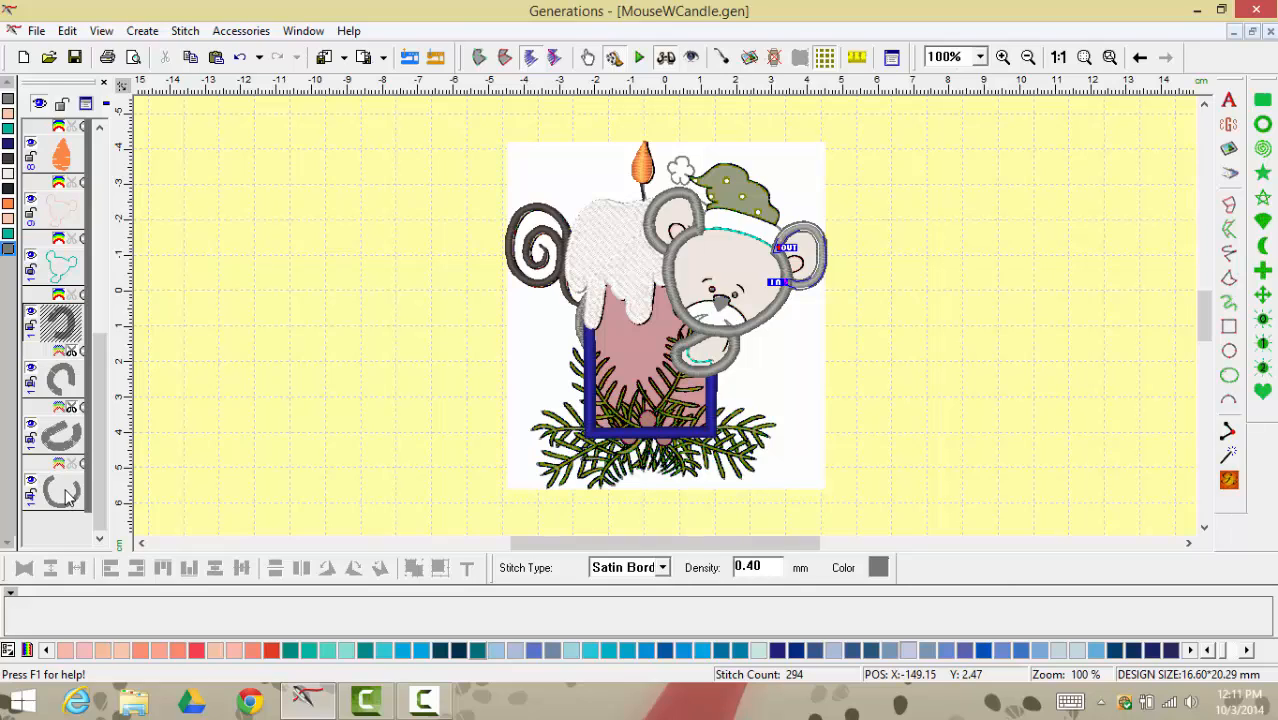
{"action": "left_click", "coordinate": [66, 494], "text": "shift"}
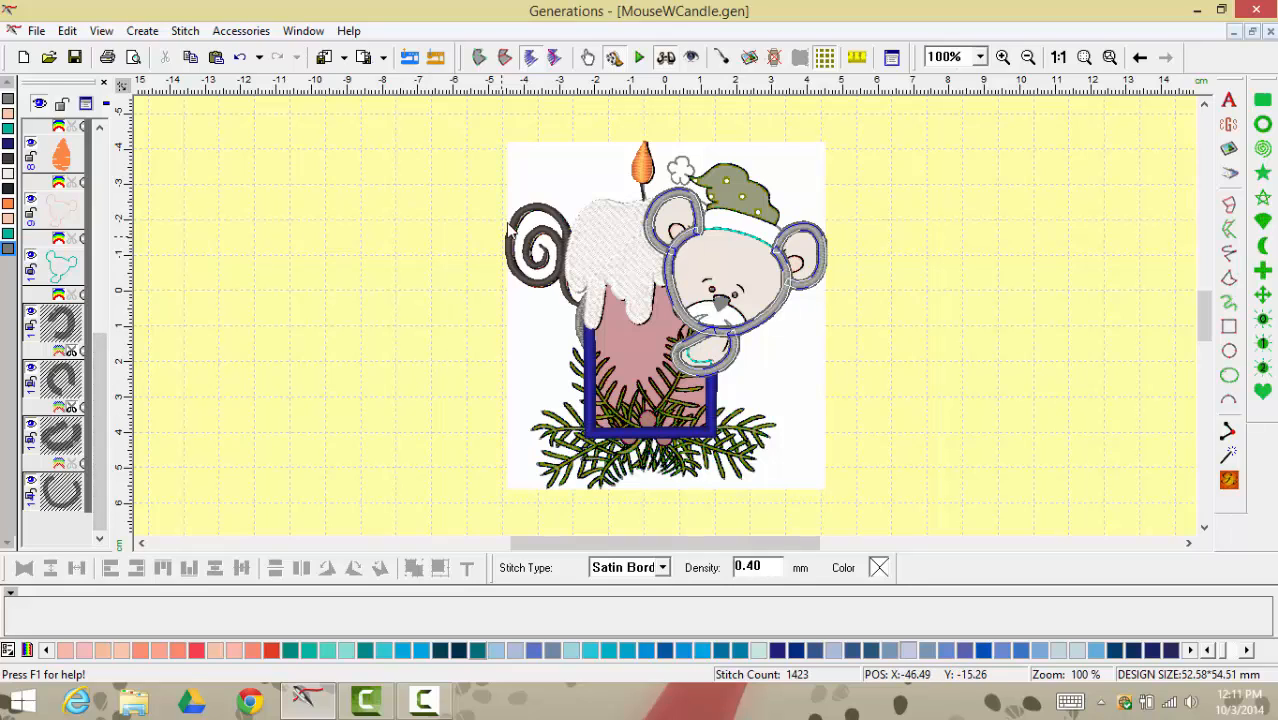
{"action": "left_click", "coordinate": [480, 60]}
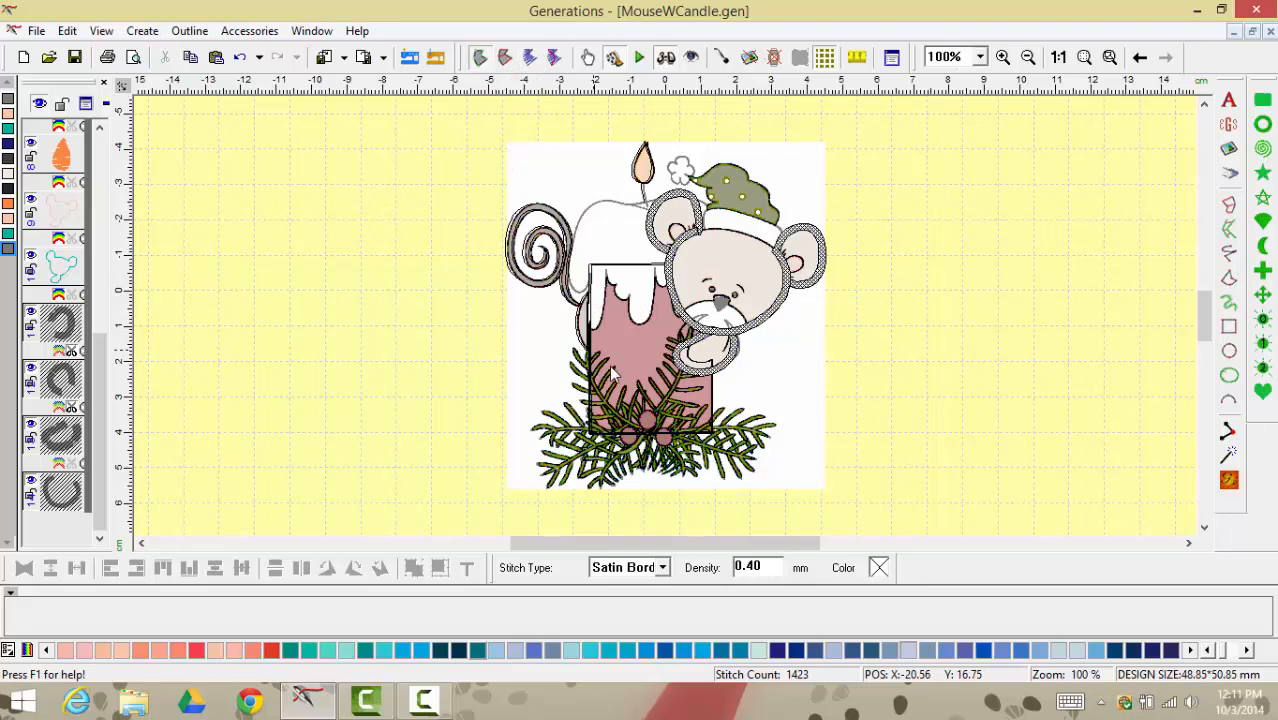
{"action": "right_click", "coordinate": [806, 234]}
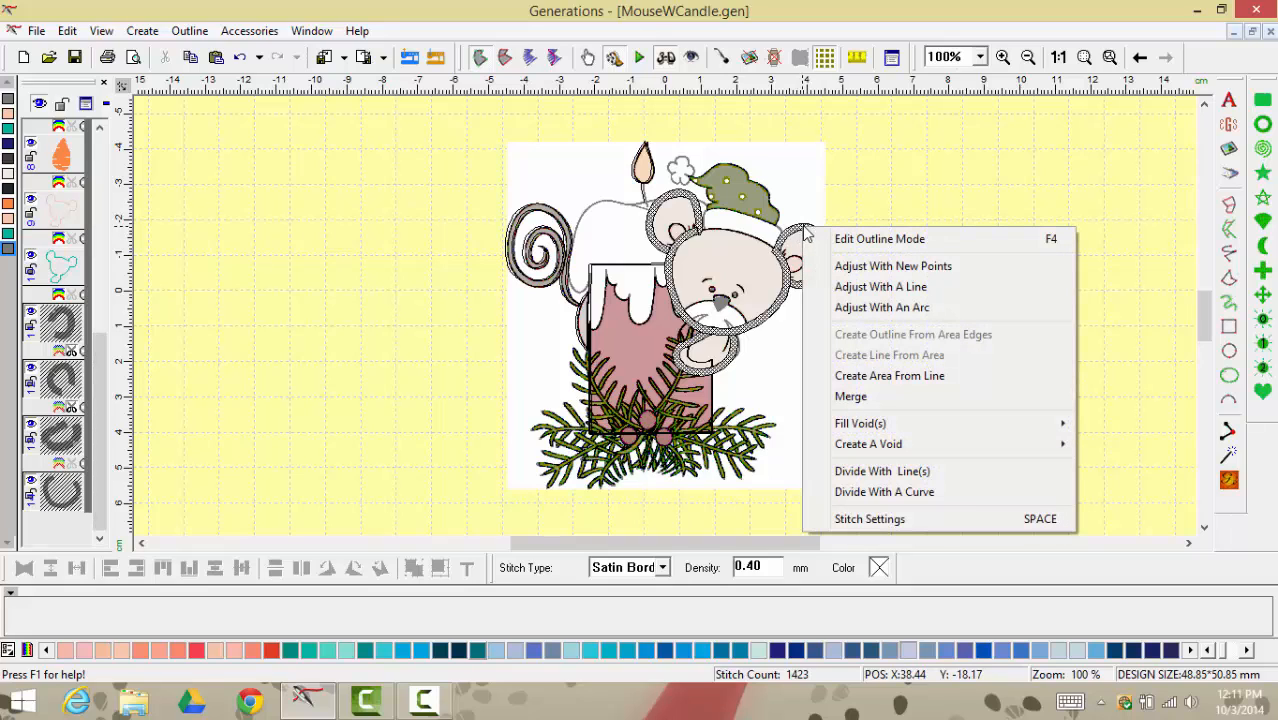
{"action": "left_click", "coordinate": [889, 398]}
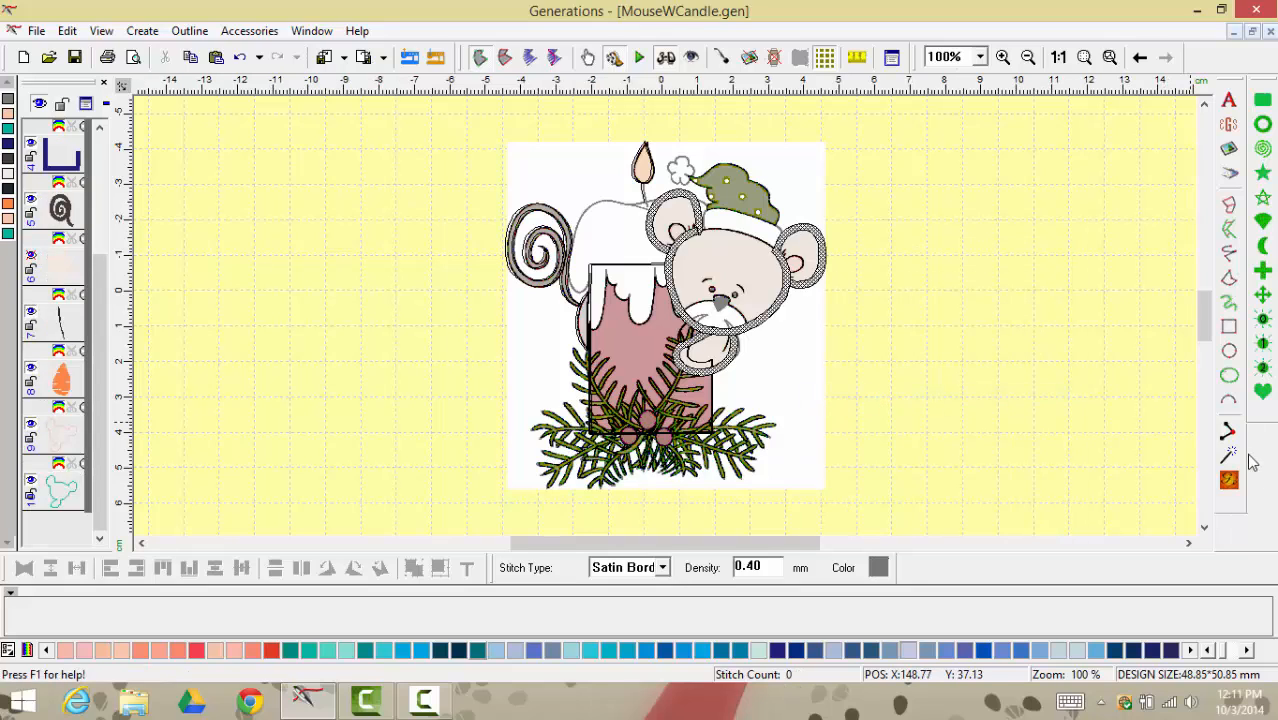
Generate the merged border's stitches to inspect the joint at the left ear's base, and undo the generation
{"action": "left_click", "coordinate": [1230, 480]}
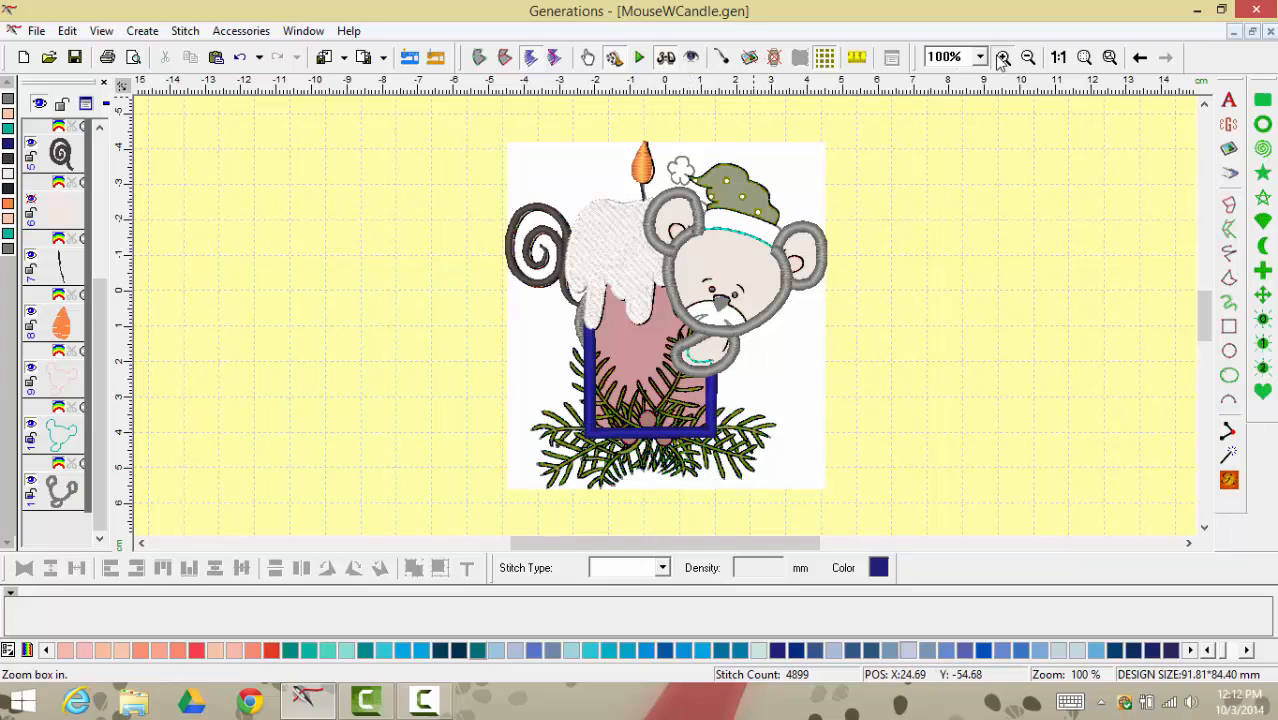
{"action": "left_click_drag", "start_coordinate": [605, 211], "coordinate": [738, 268]}
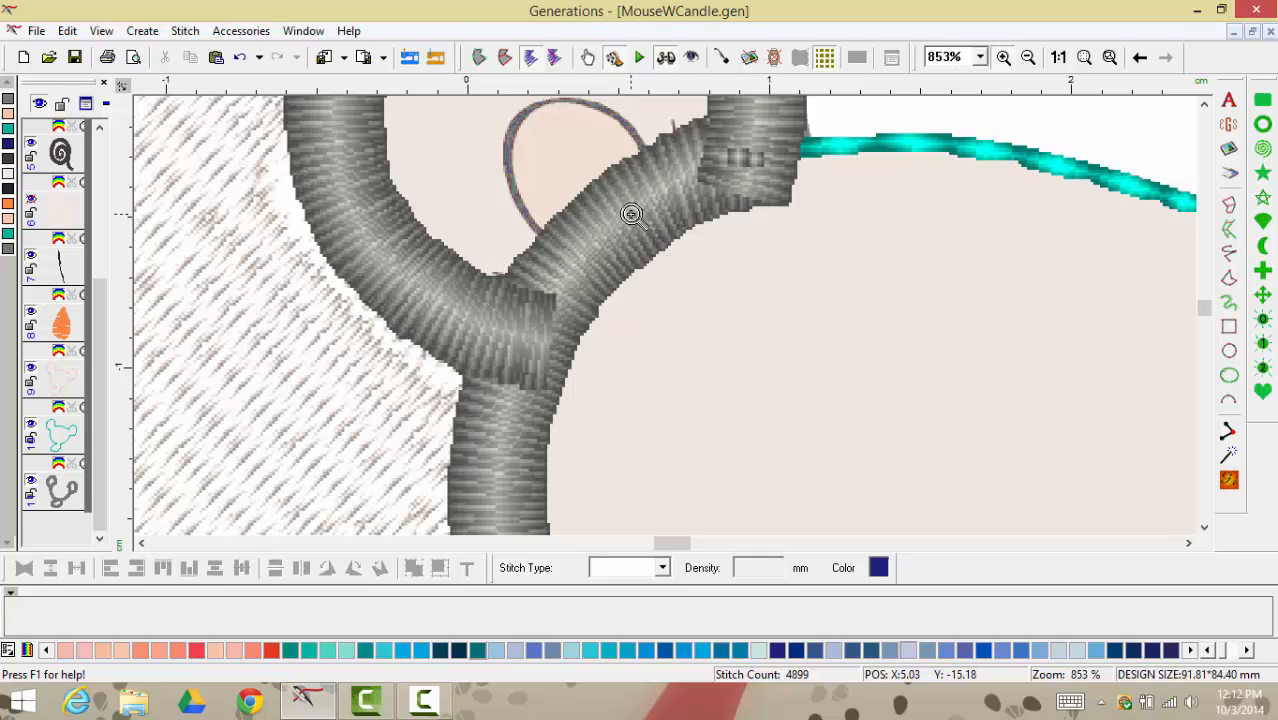
{"action": "left_click", "coordinate": [240, 57]}
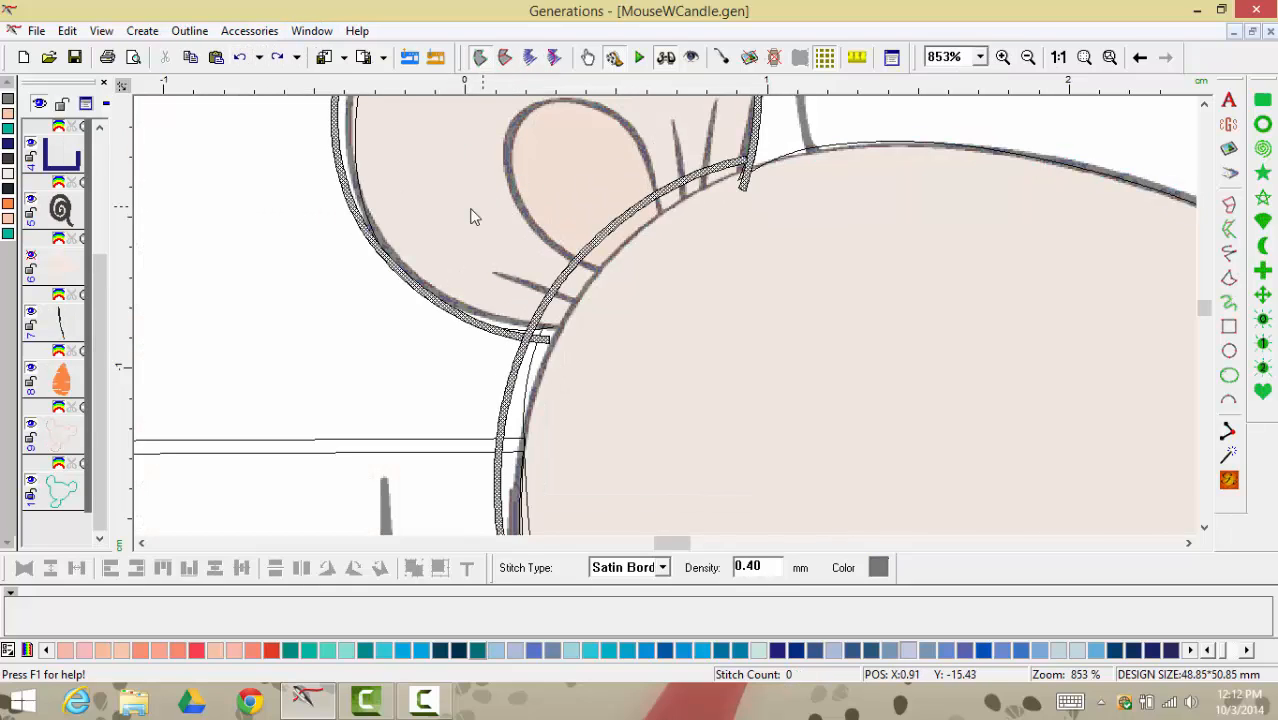
Show the merged border's outline points for editing near the left ear's base
{"action": "left_click", "coordinate": [588, 57]}
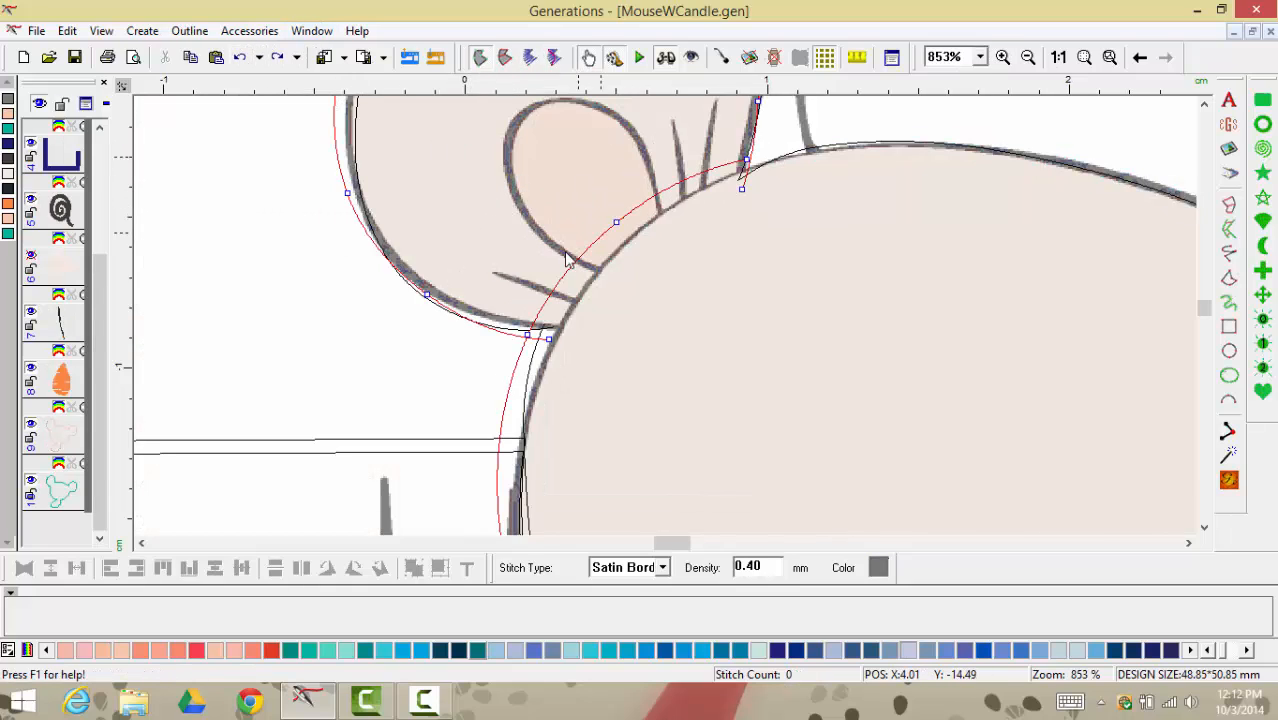